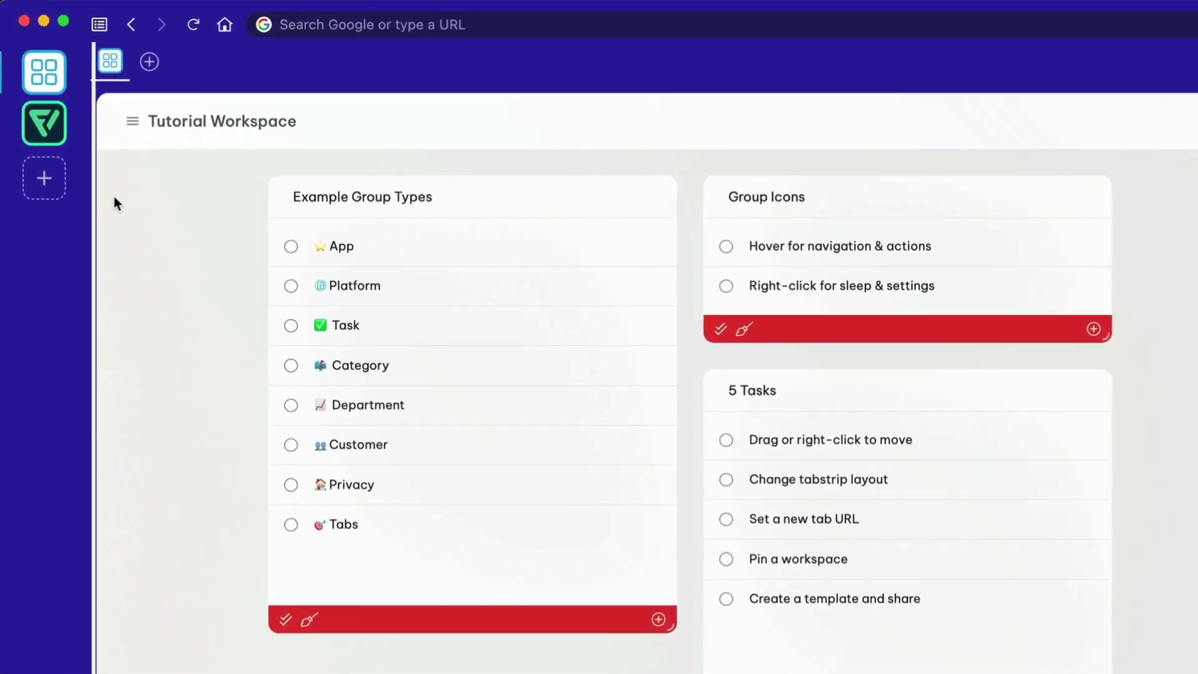
Drag the dock divider slightly left to narrow the webdock
mouse_move(94, 204)
mouse_down()
mouse_move(191, 205)
mouse_move(82, 205)
mouse_up()
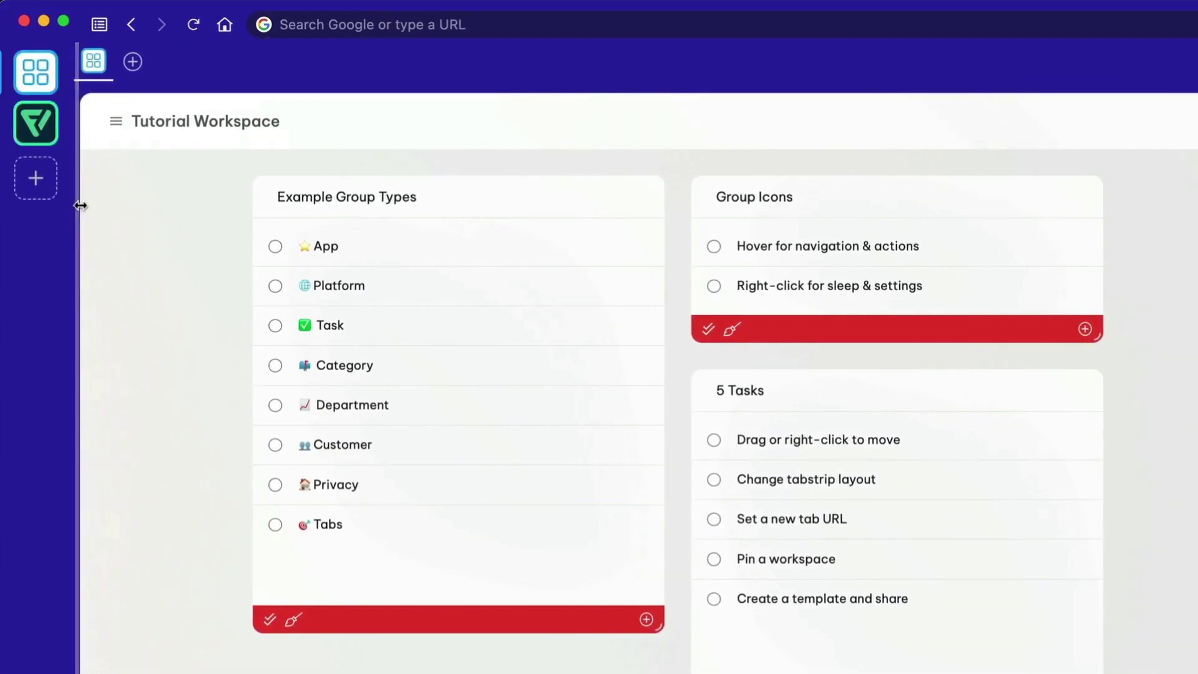
Open the green Resources group from its right-click menu in the webdock
mouse_move(41, 136)
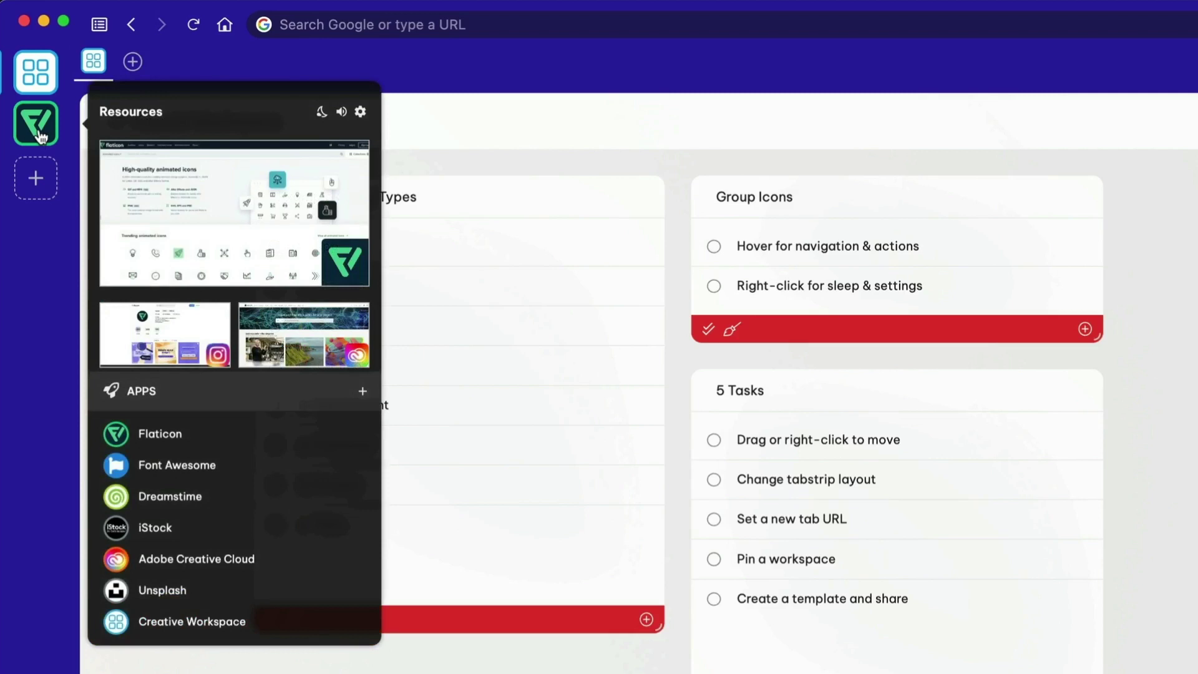
right_click(39, 134)
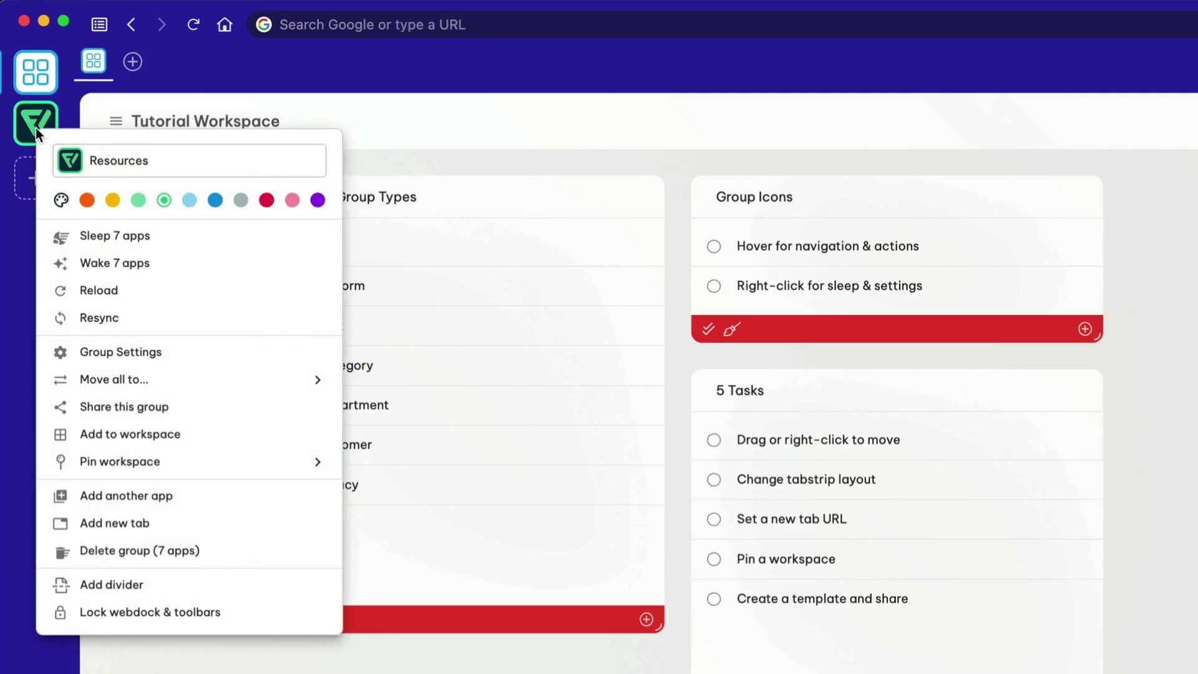
click(36, 120)
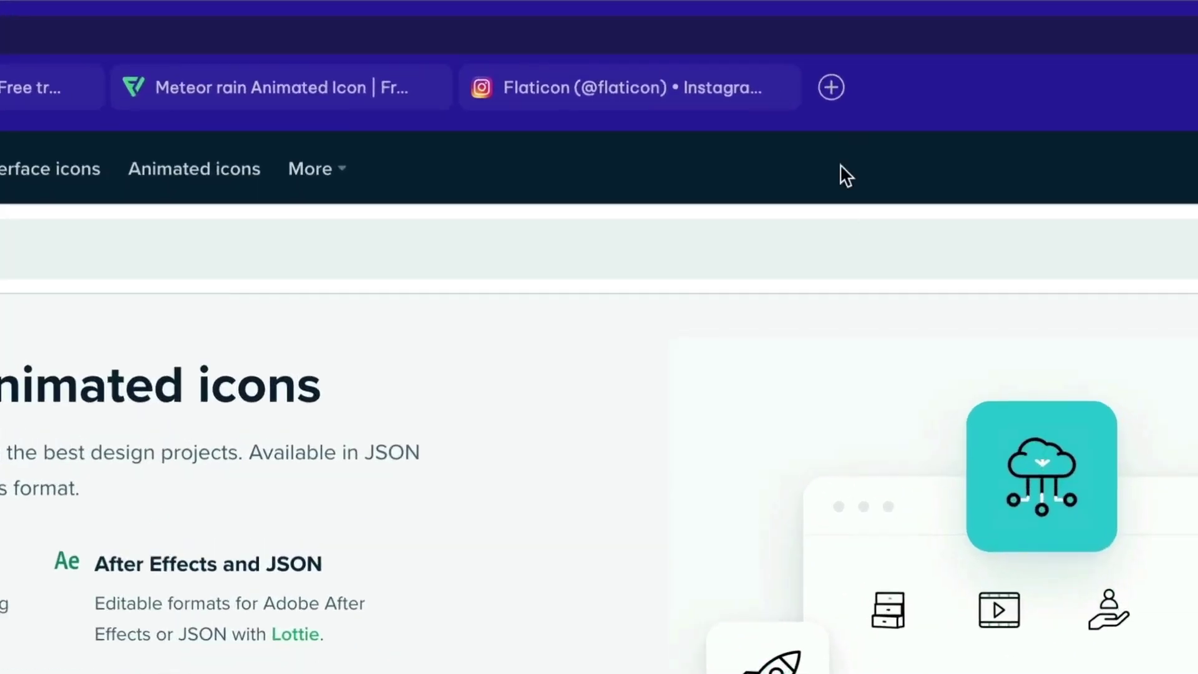
Open the group's add-app picker, then dismiss it without adding anything
click(833, 88)
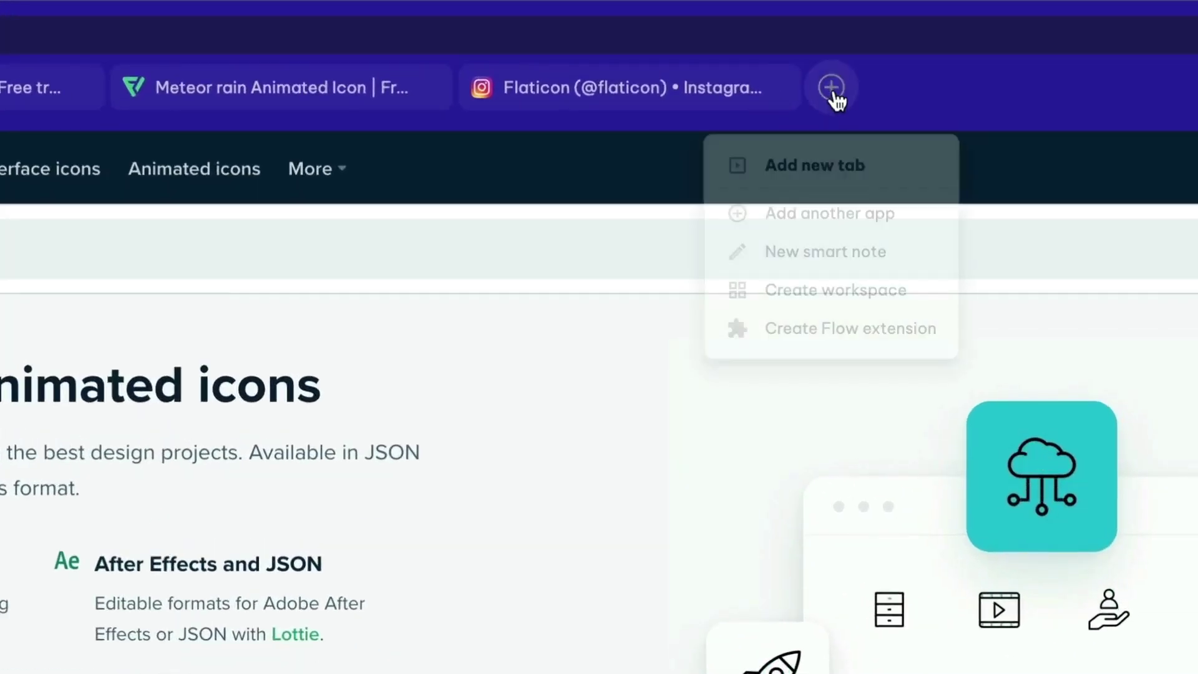
click(832, 216)
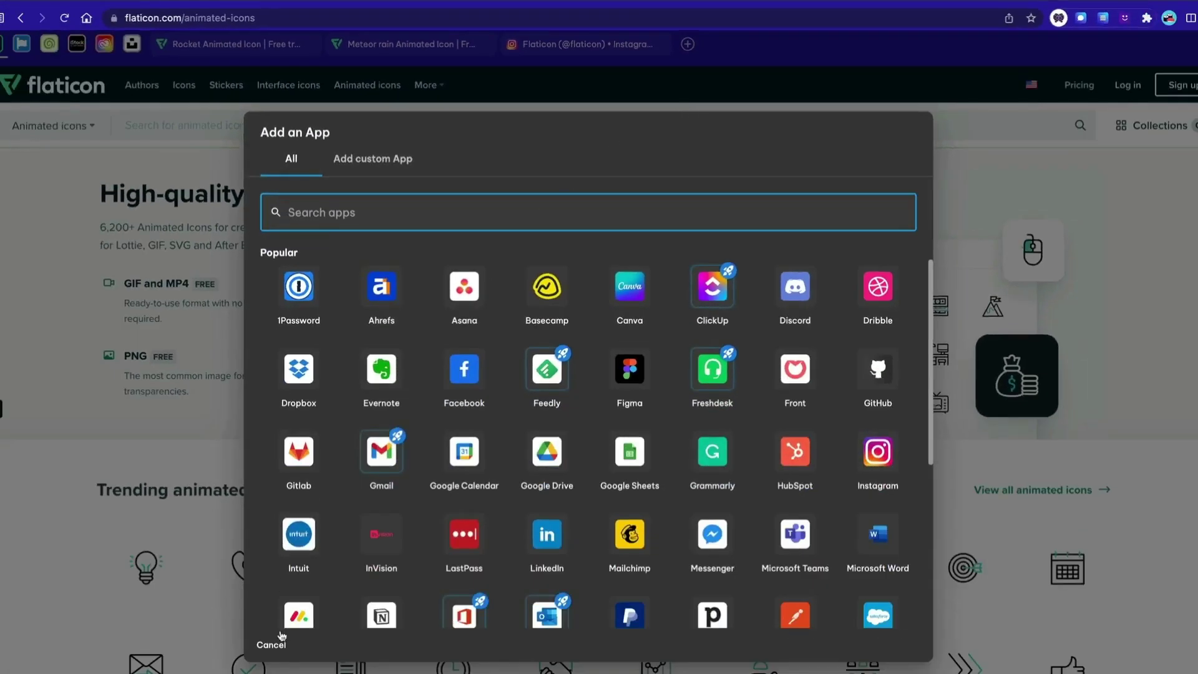
click(267, 644)
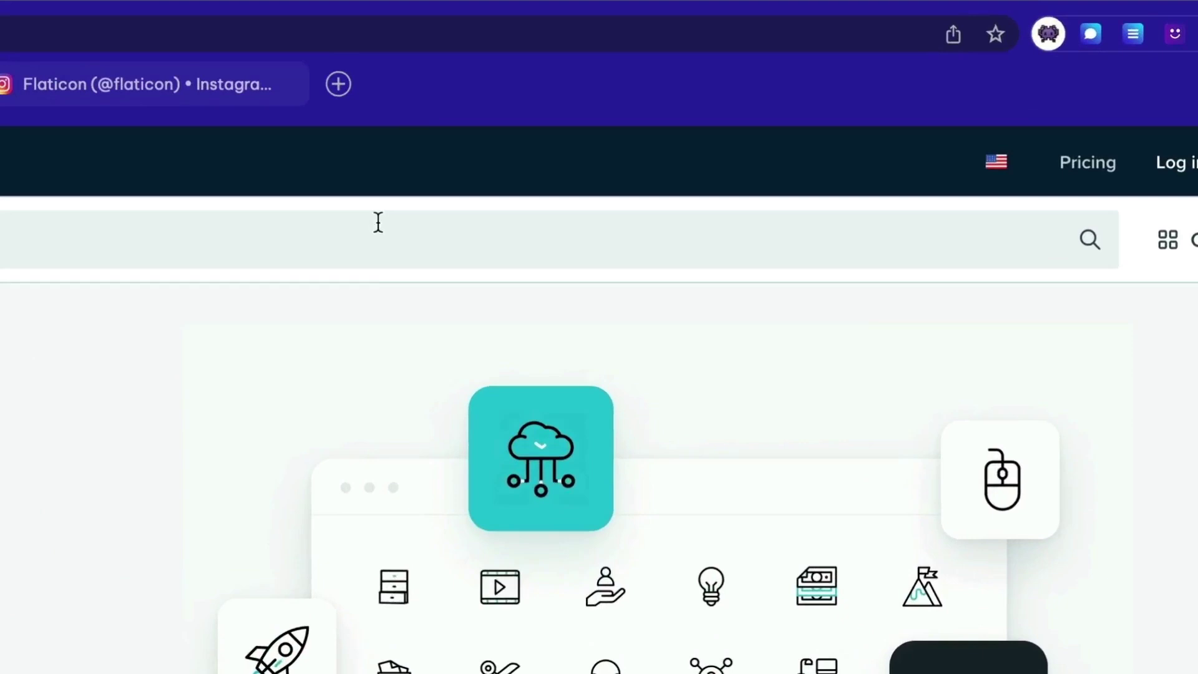
Set the tab bar's Tabs option to 'Show tabs in current group'
right_click(417, 82)
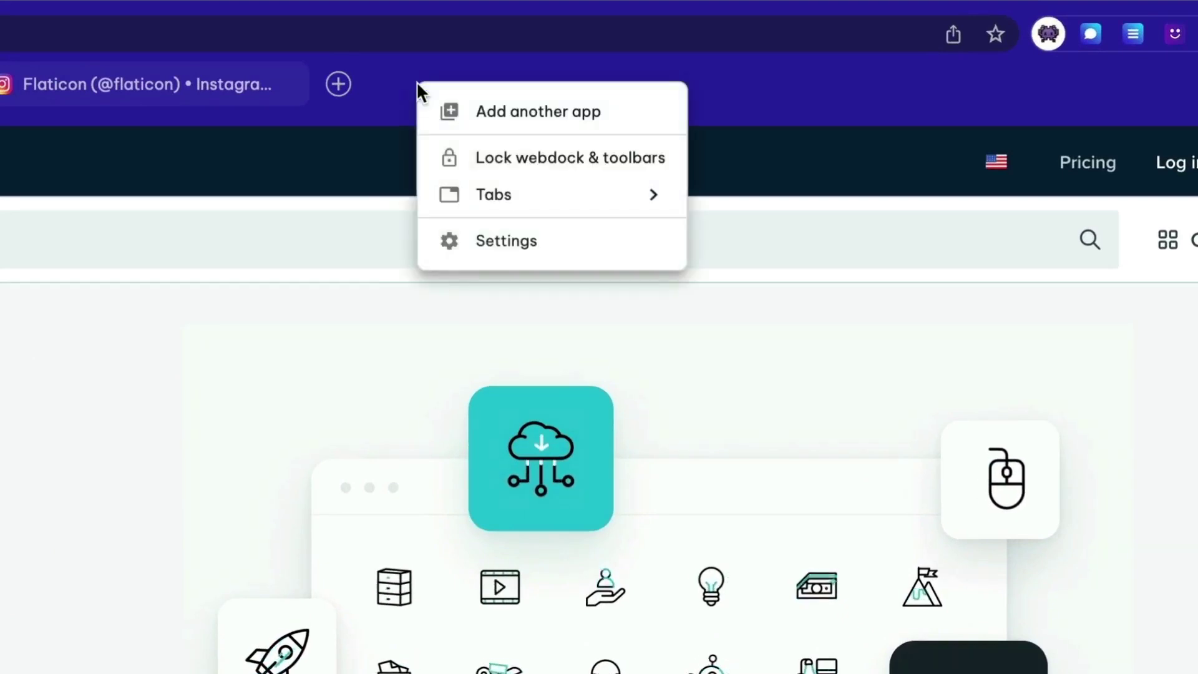
mouse_move(460, 195)
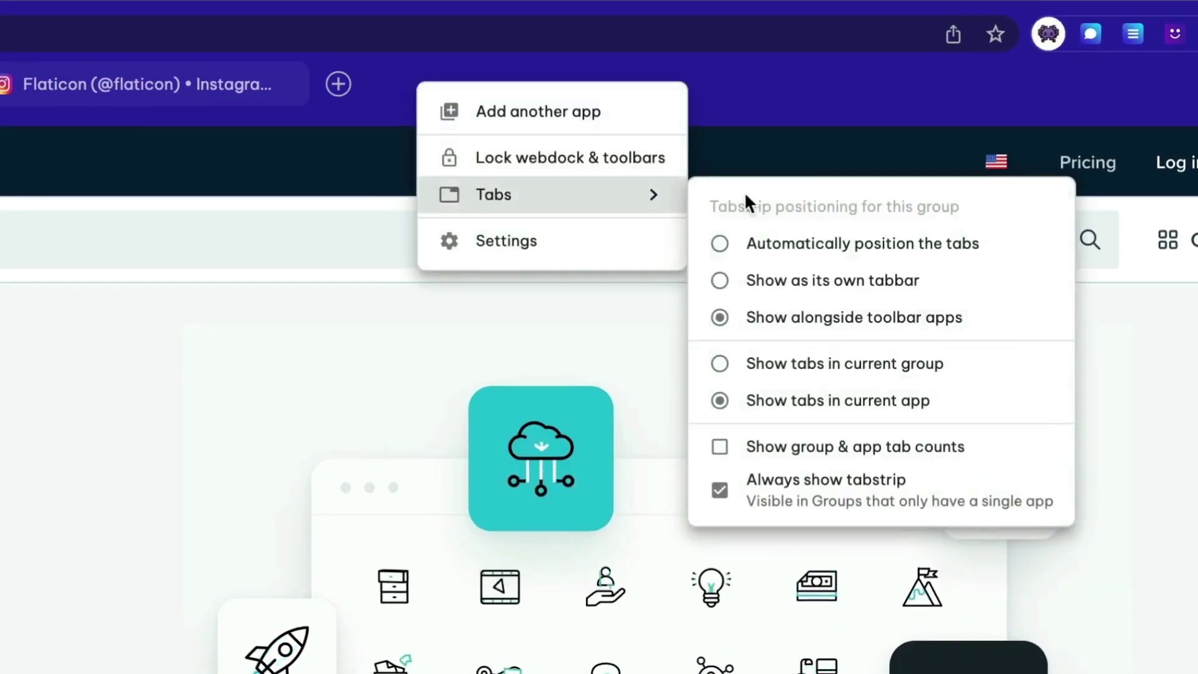
click(739, 365)
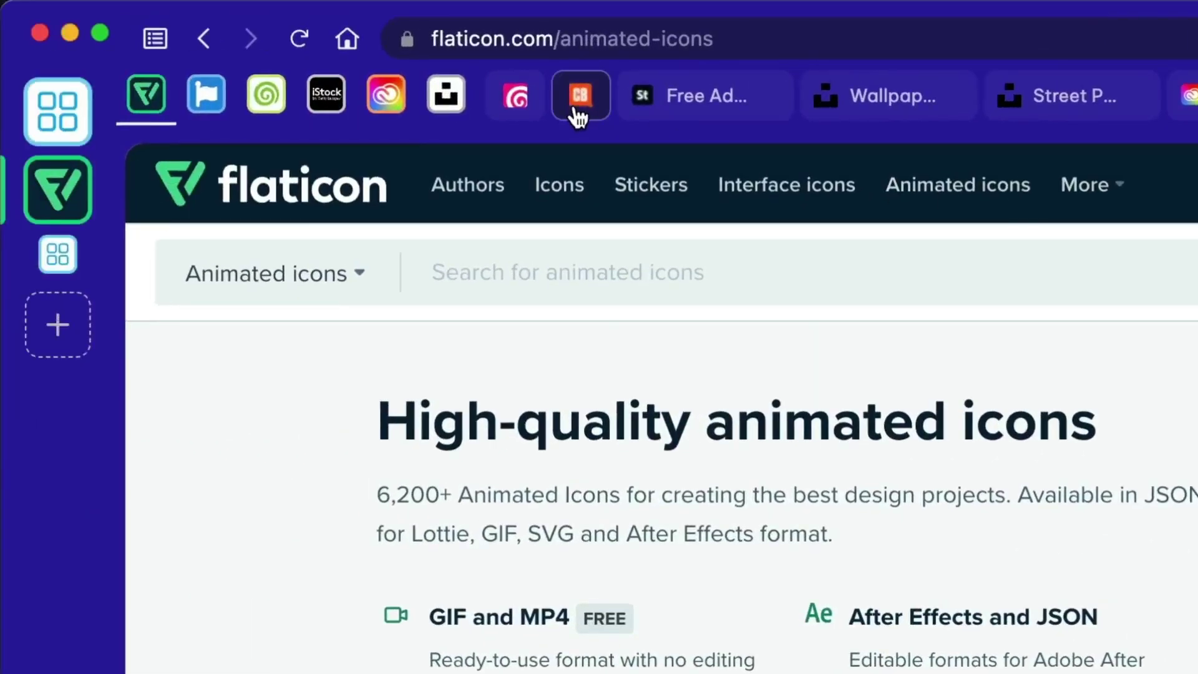
Pin the 'Free Ad...' Adobe Stock tab and go back to the Tutorial Workspace
mouse_move(578, 116)
mouse_move(703, 114)
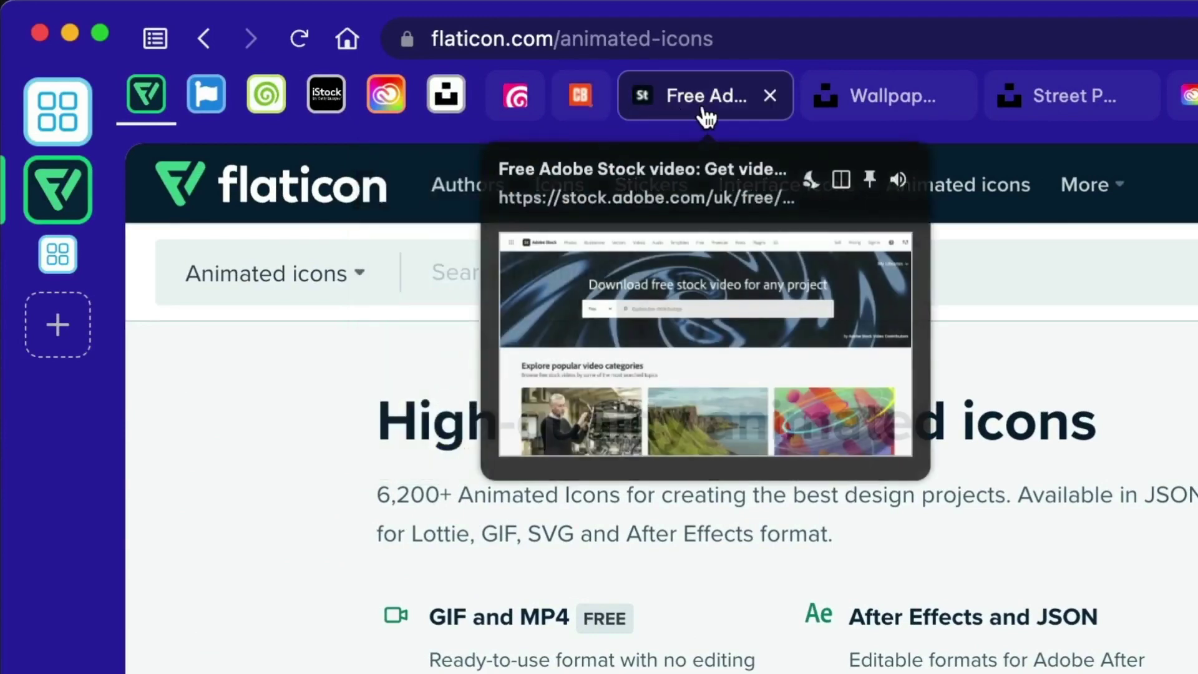
click(870, 188)
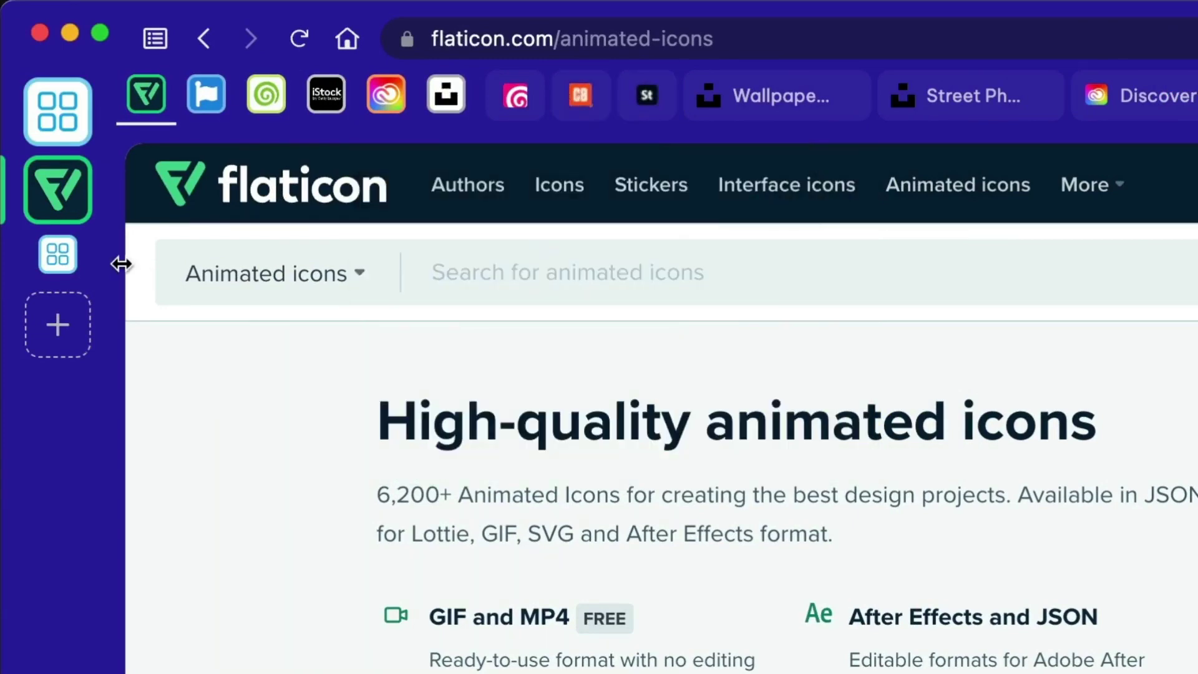
click(58, 256)
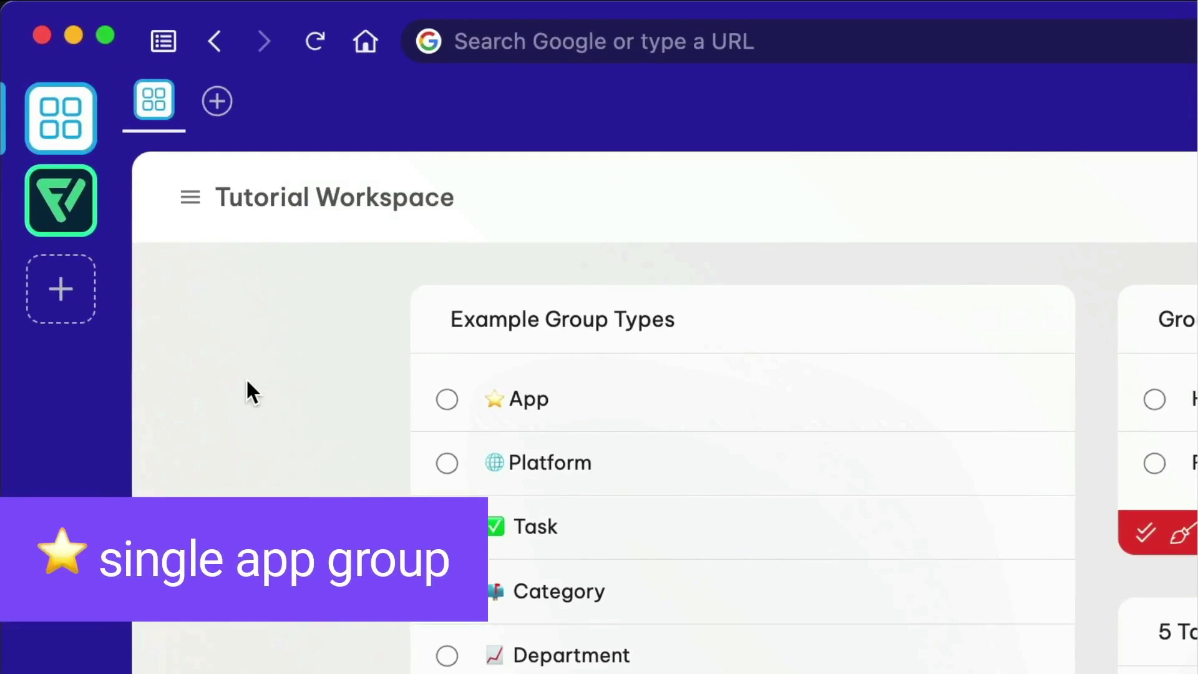
Create a new group starting with the Notion app, found by searching 'notion'
click(62, 290)
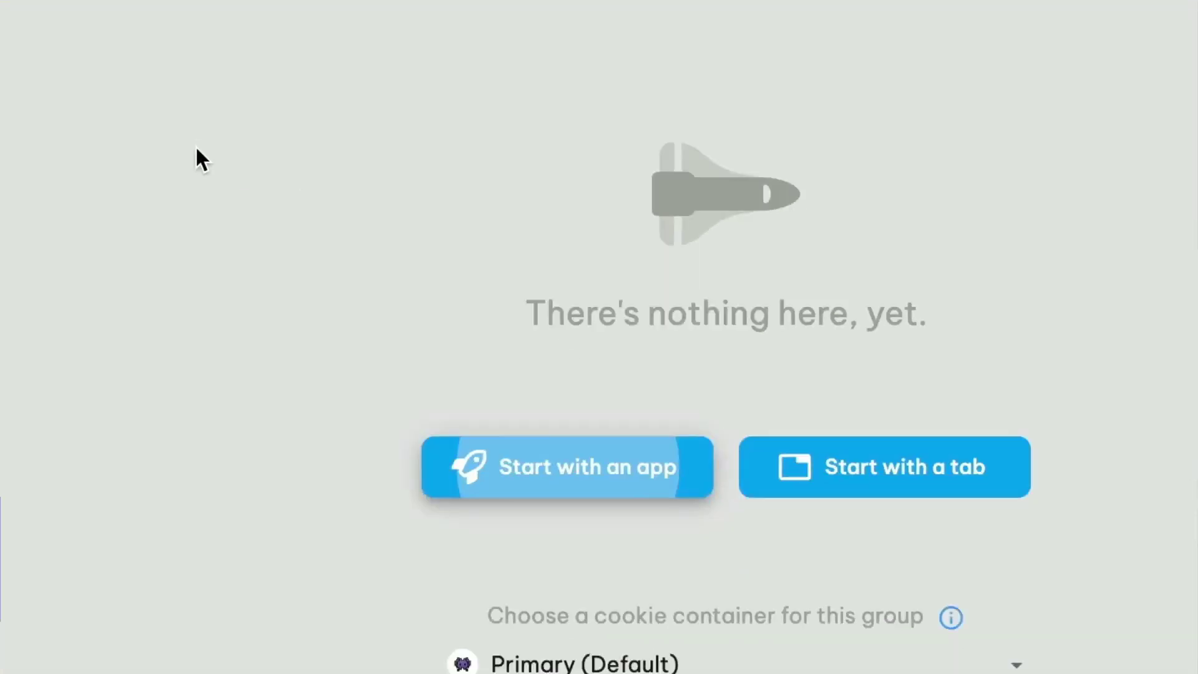
click(465, 402)
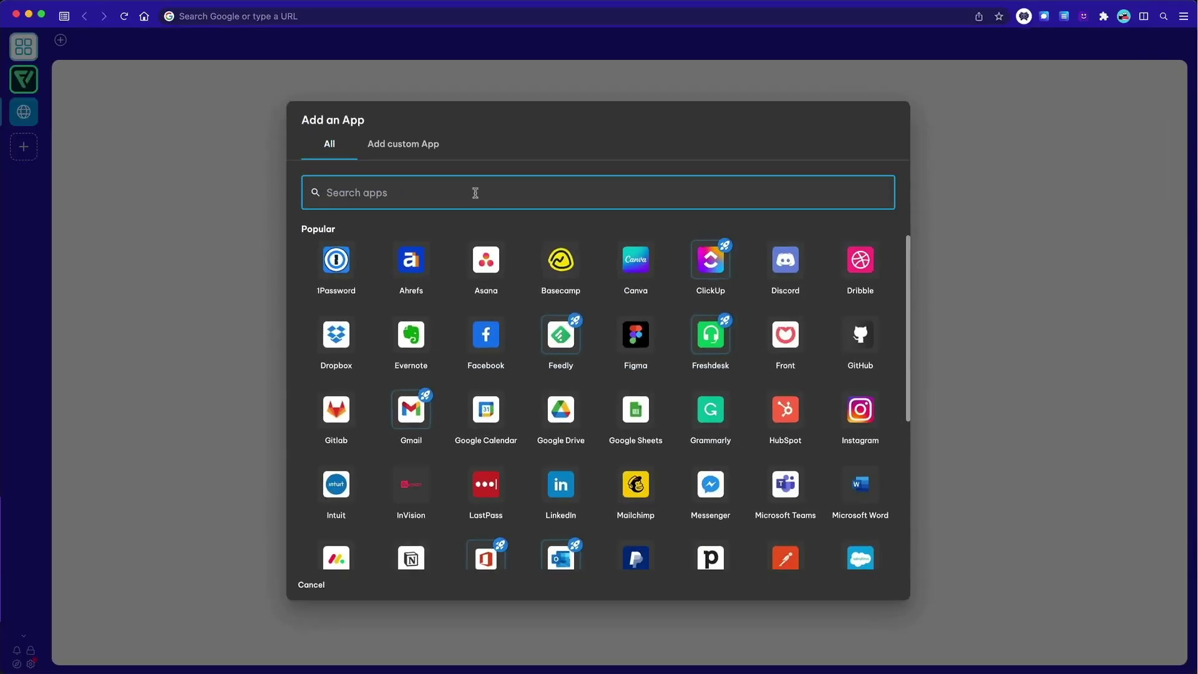
text(notion)
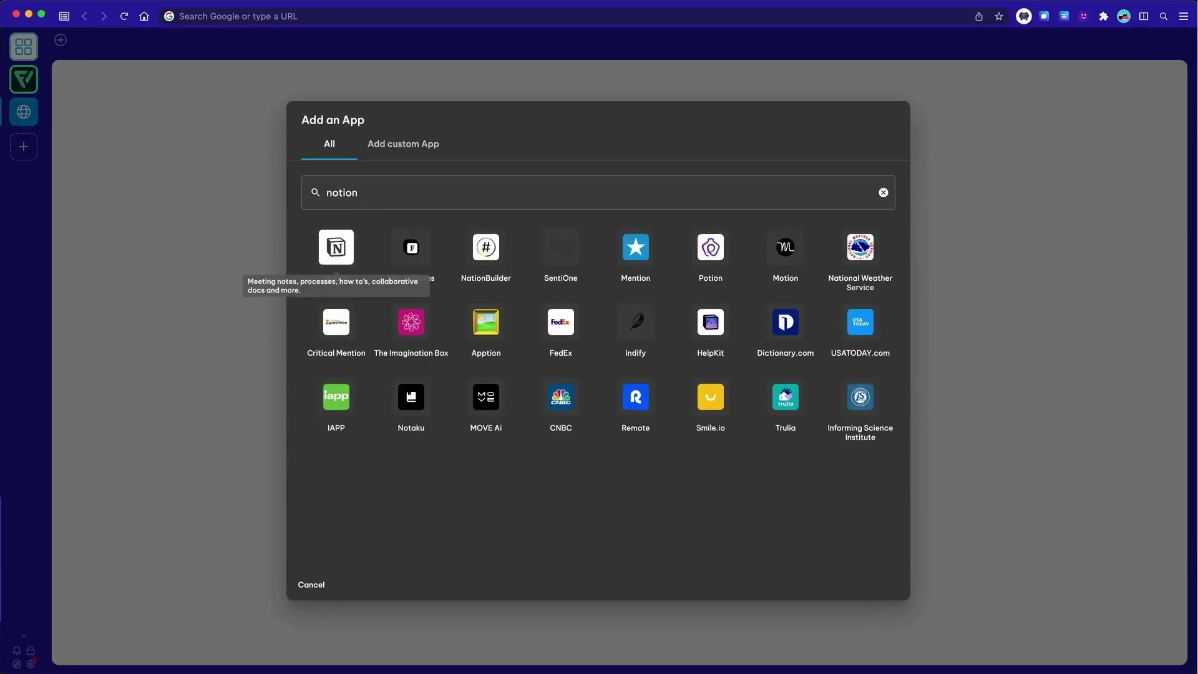
click(336, 252)
click(898, 586)
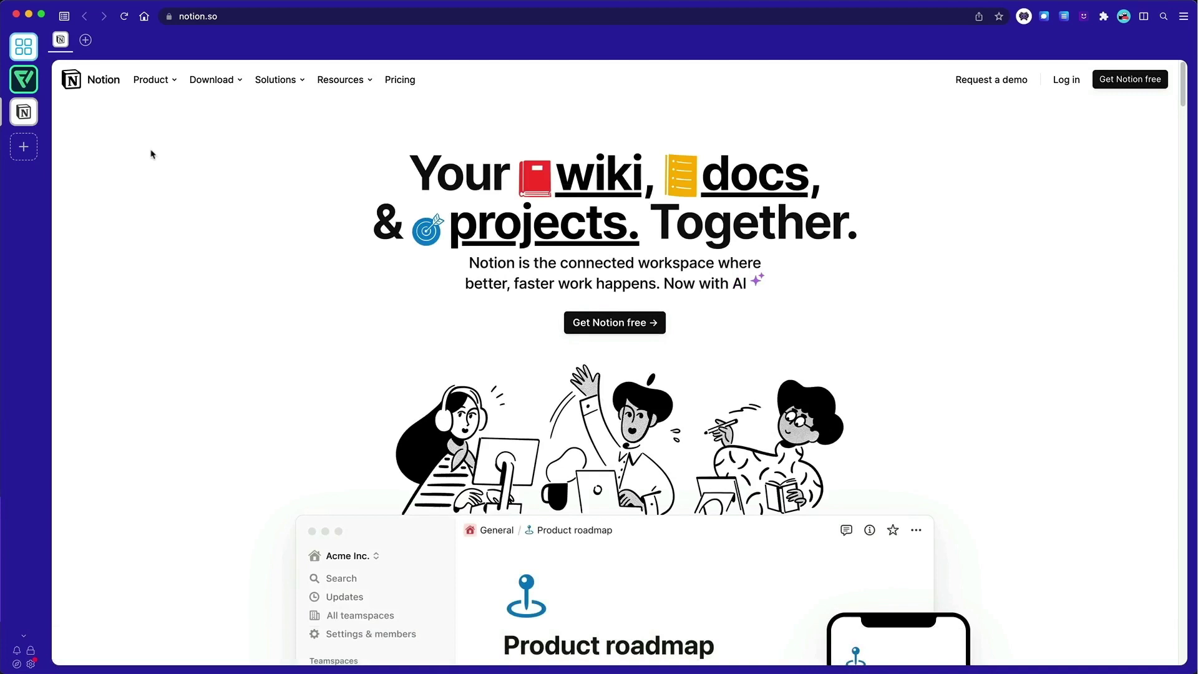
Add a Gmail group with Drive, Contacts, Calendar, Sheets and Slides, skipping Google sign-in
click(23, 148)
mouse_move(24, 144)
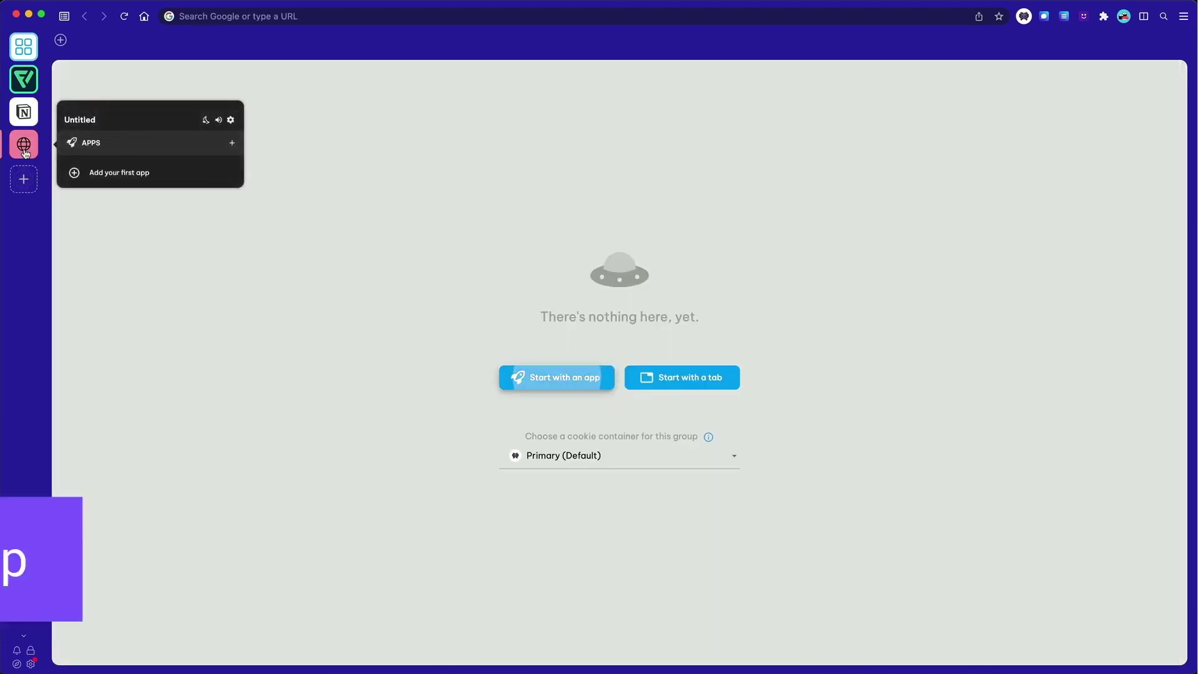
click(112, 172)
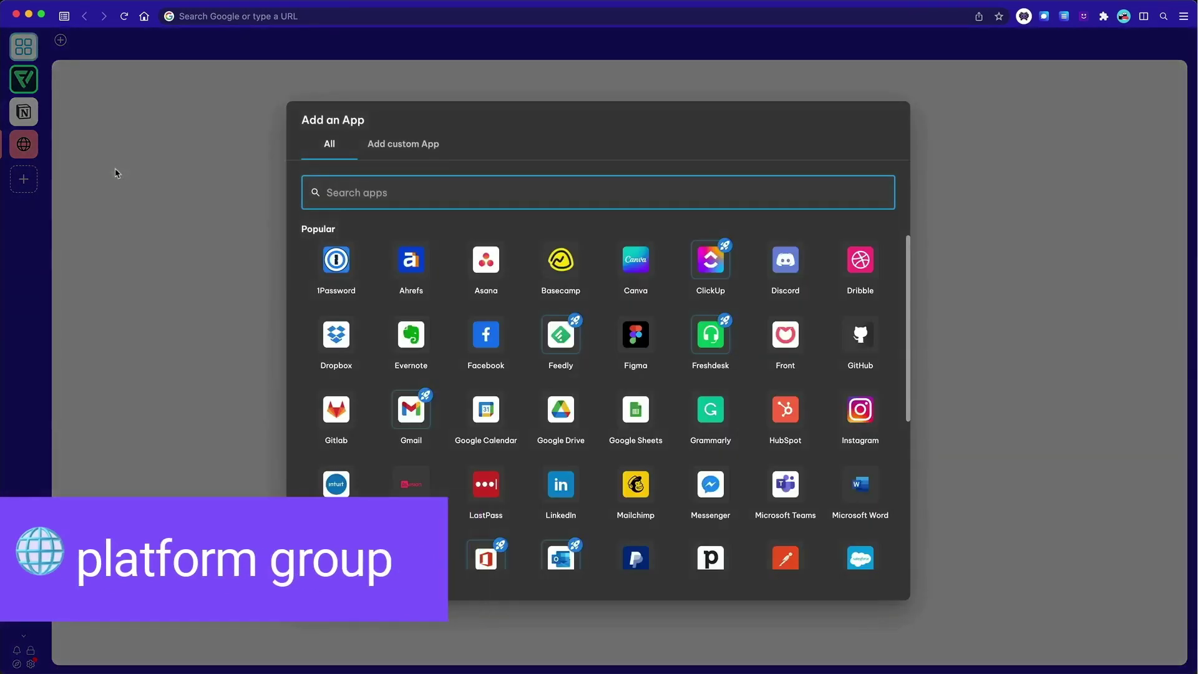
text(g)
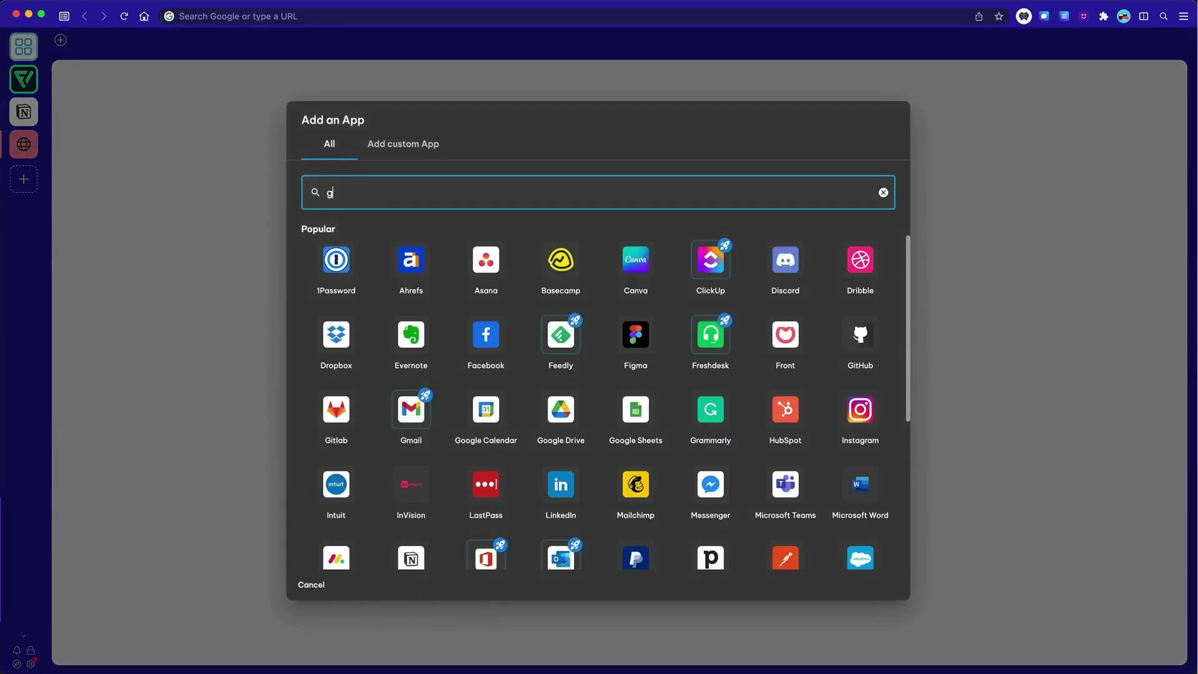
text(mail)
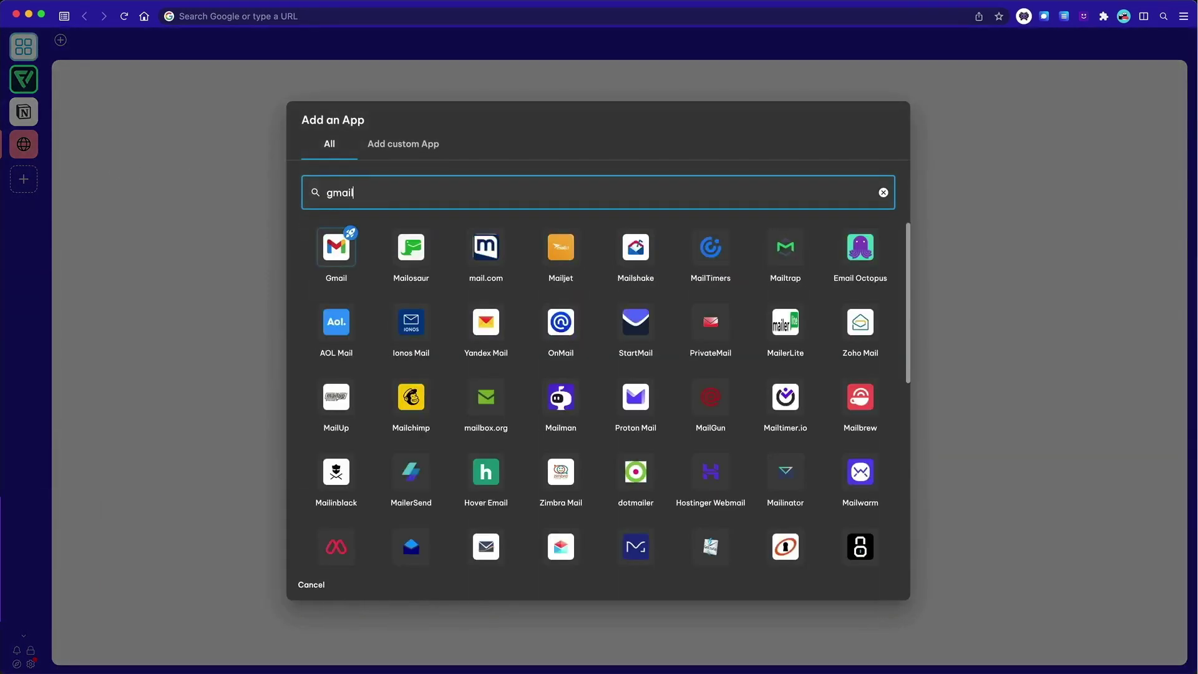
click(335, 247)
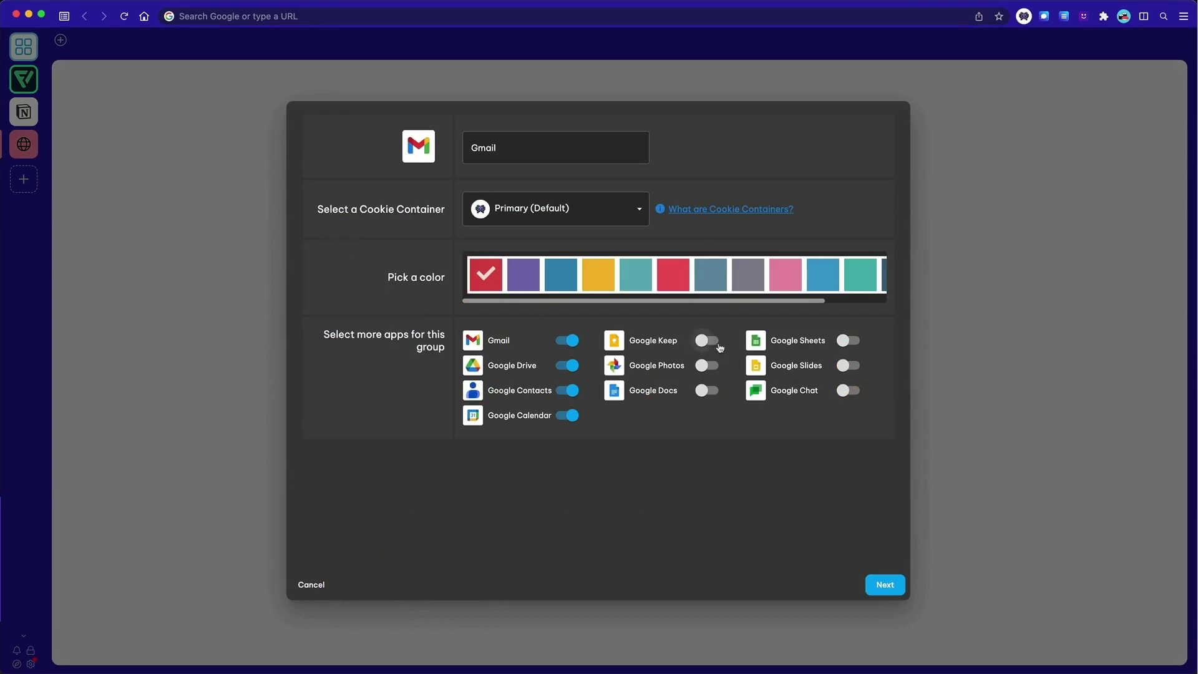
click(850, 367)
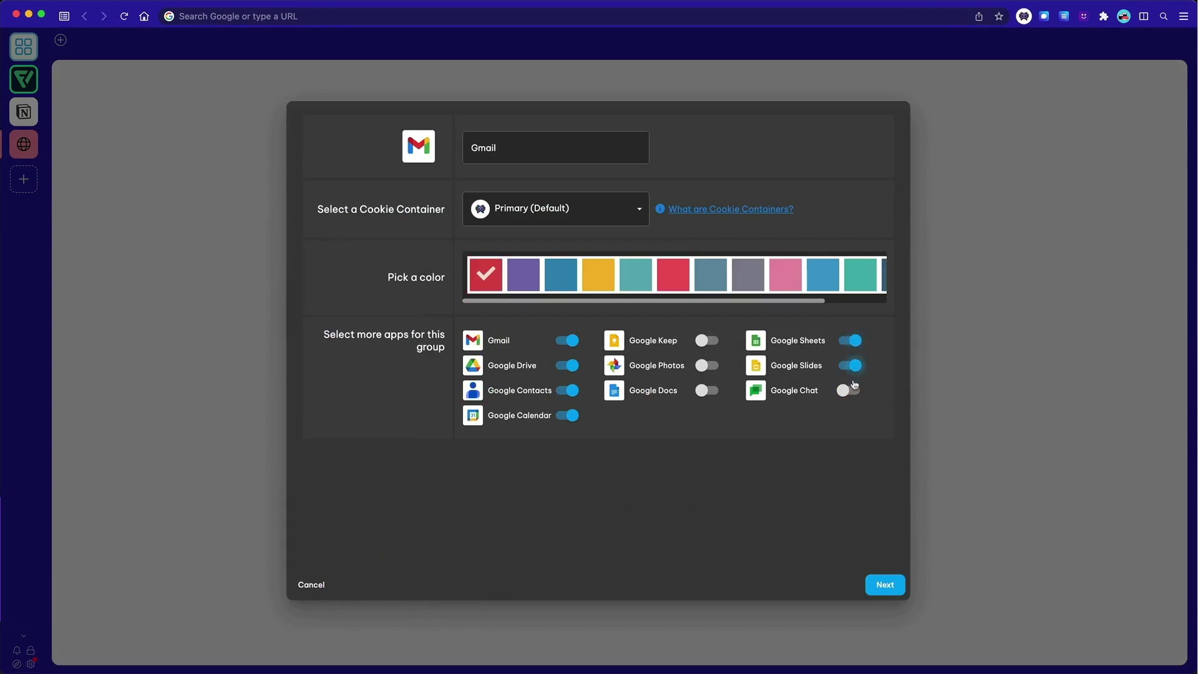
click(884, 585)
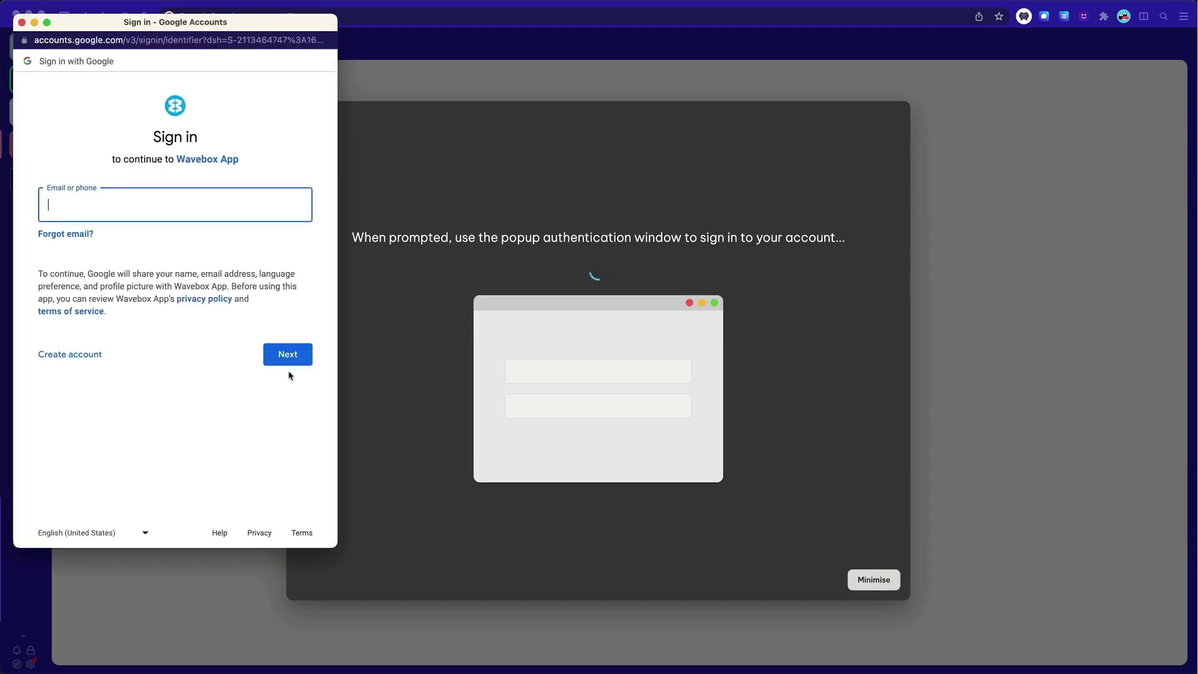
click(23, 23)
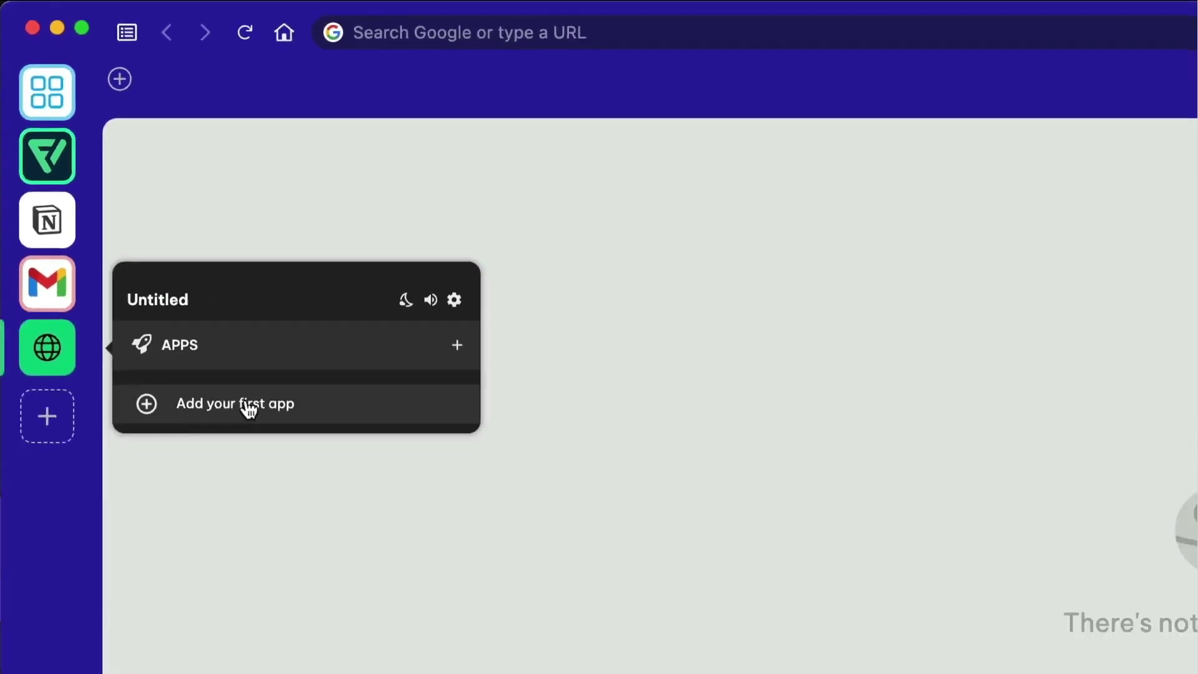
Add Outlook with OneDrive, People, Calendar, Word, Excel and PowerPoint, skipping Microsoft sign-in
click(355, 577)
text(ou)
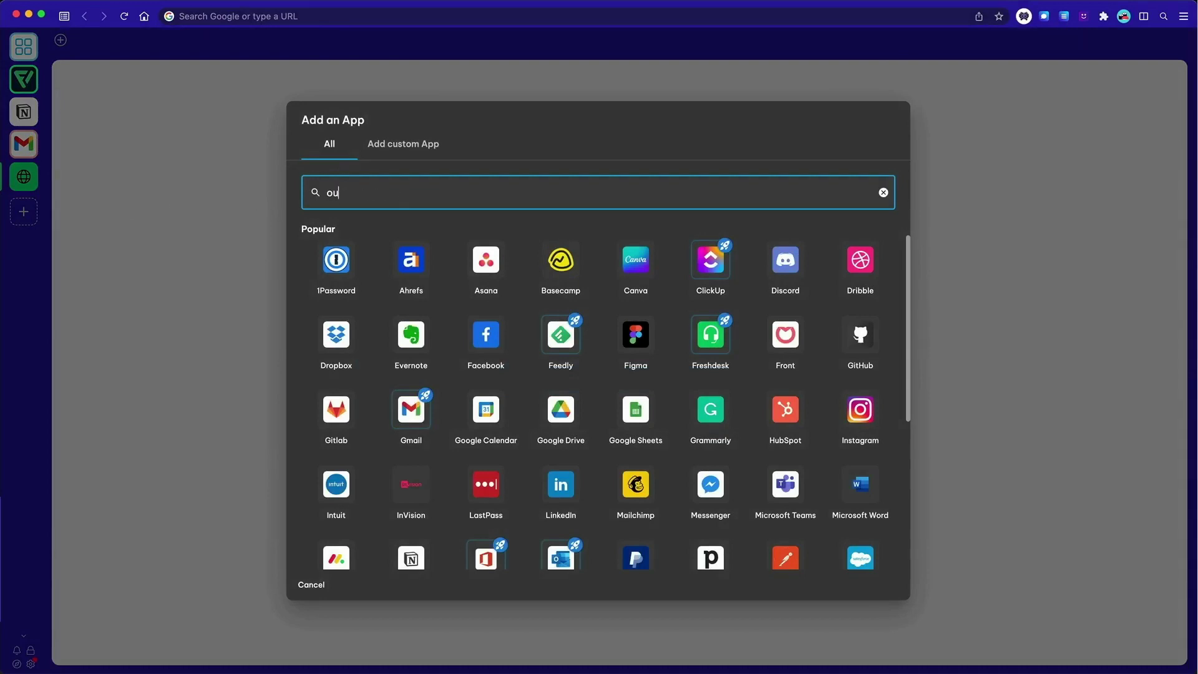
text(tl)
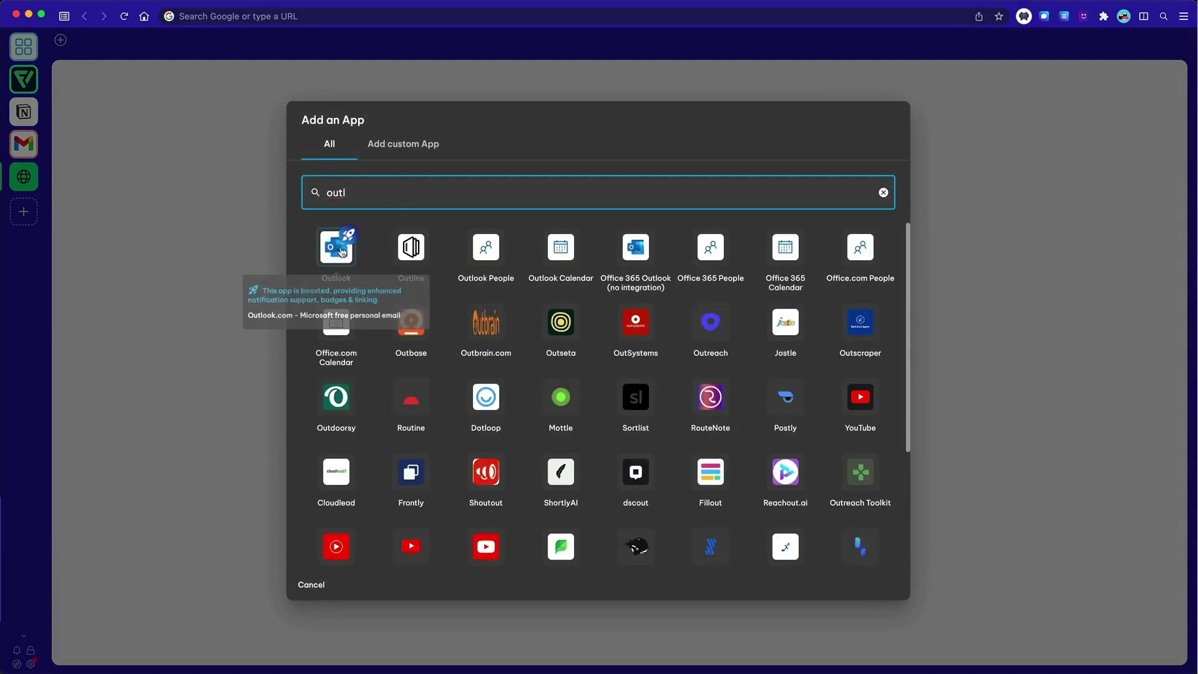
click(336, 247)
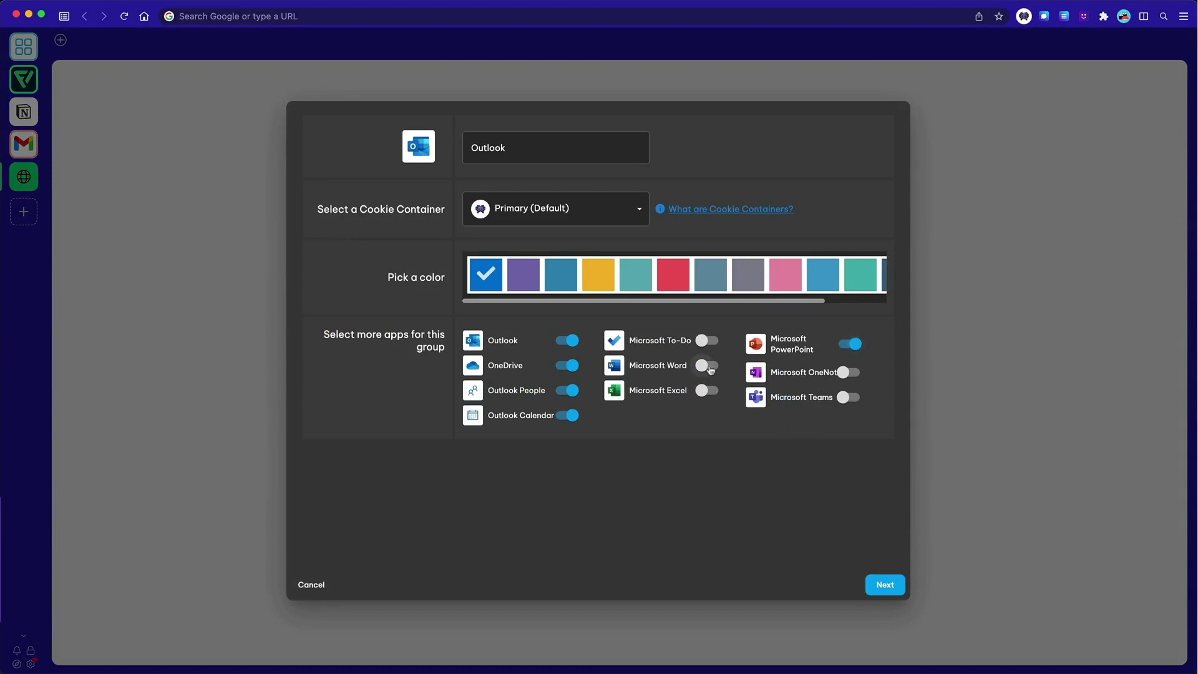
click(708, 366)
click(884, 584)
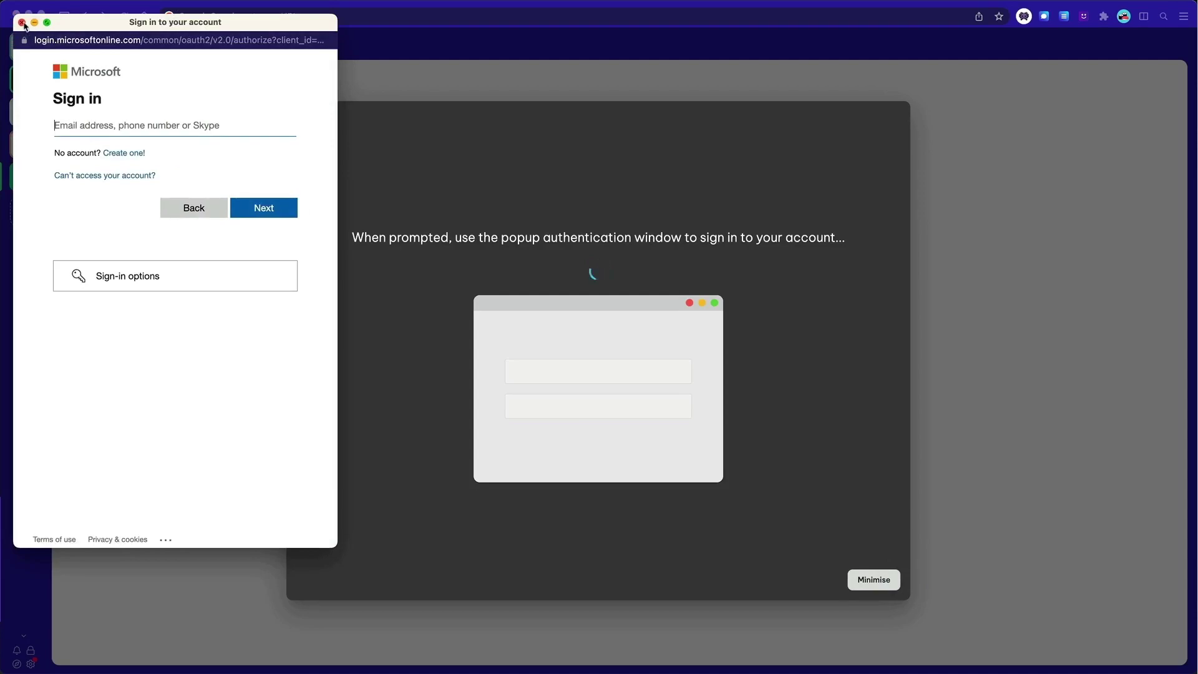
click(22, 22)
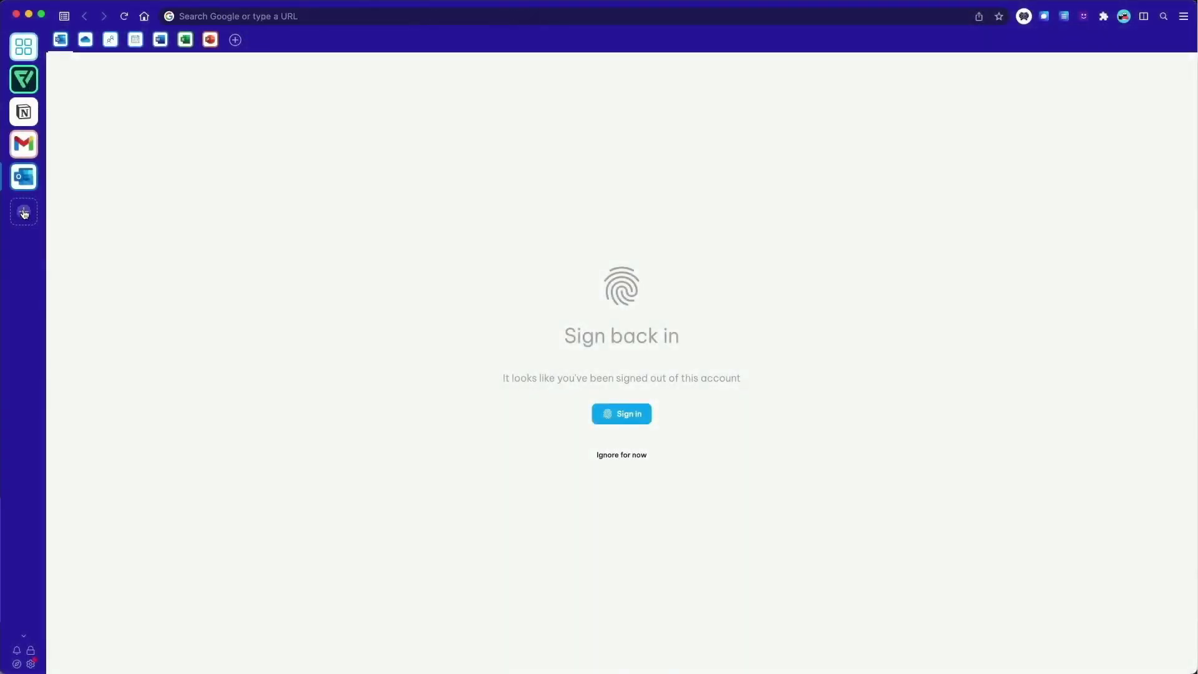
Create a new group and rename it from Untitled to Support
click(24, 212)
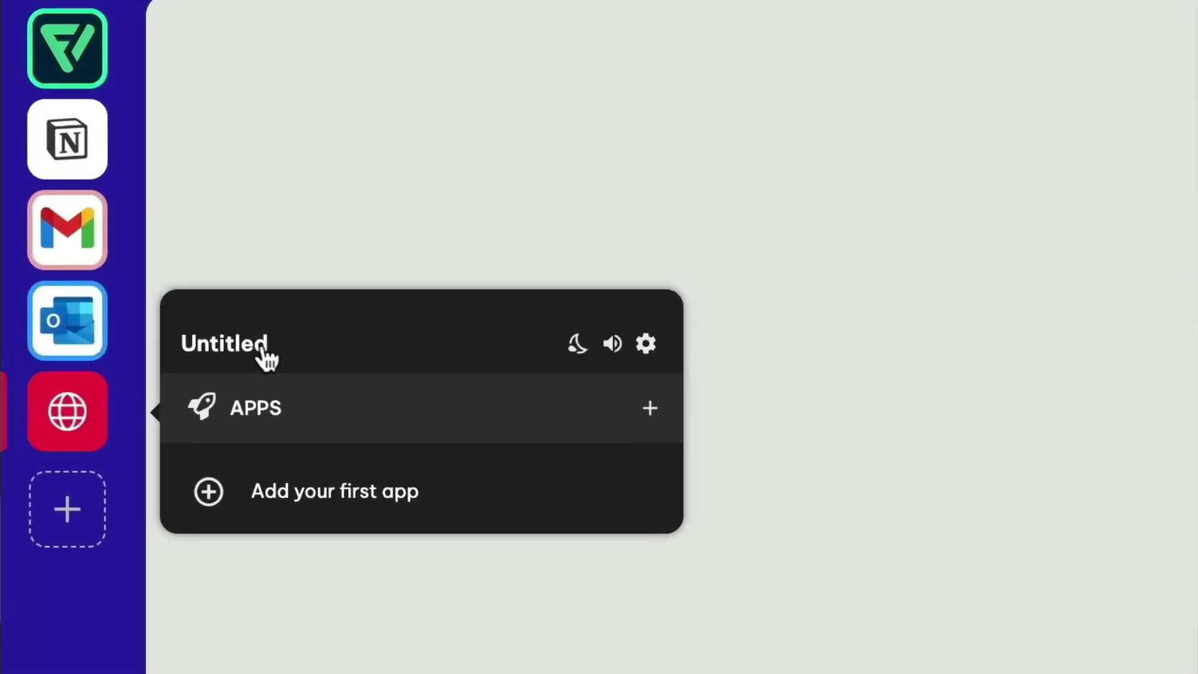
click(283, 343)
key(BackSpace)
key(BackSpace)
key(BackSpace)
key(BackSpace)
key(BackSpace)
key(BackSpace)
text(Support)
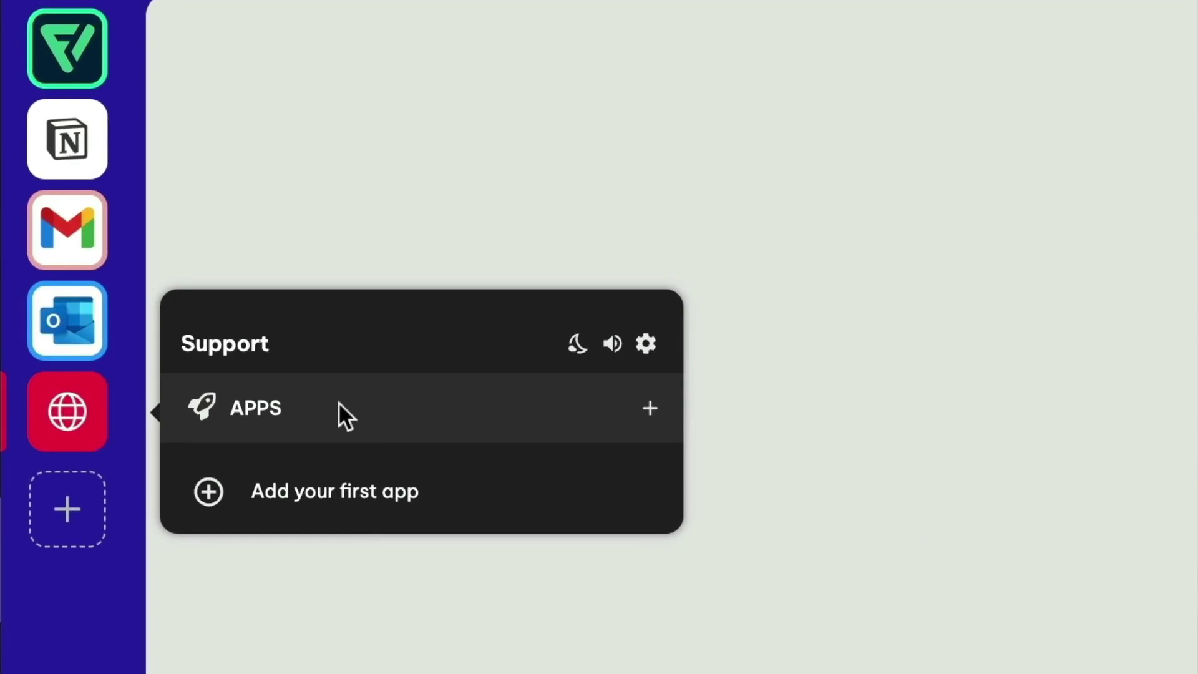
Add Freshdesk as the Support group's first app
click(298, 490)
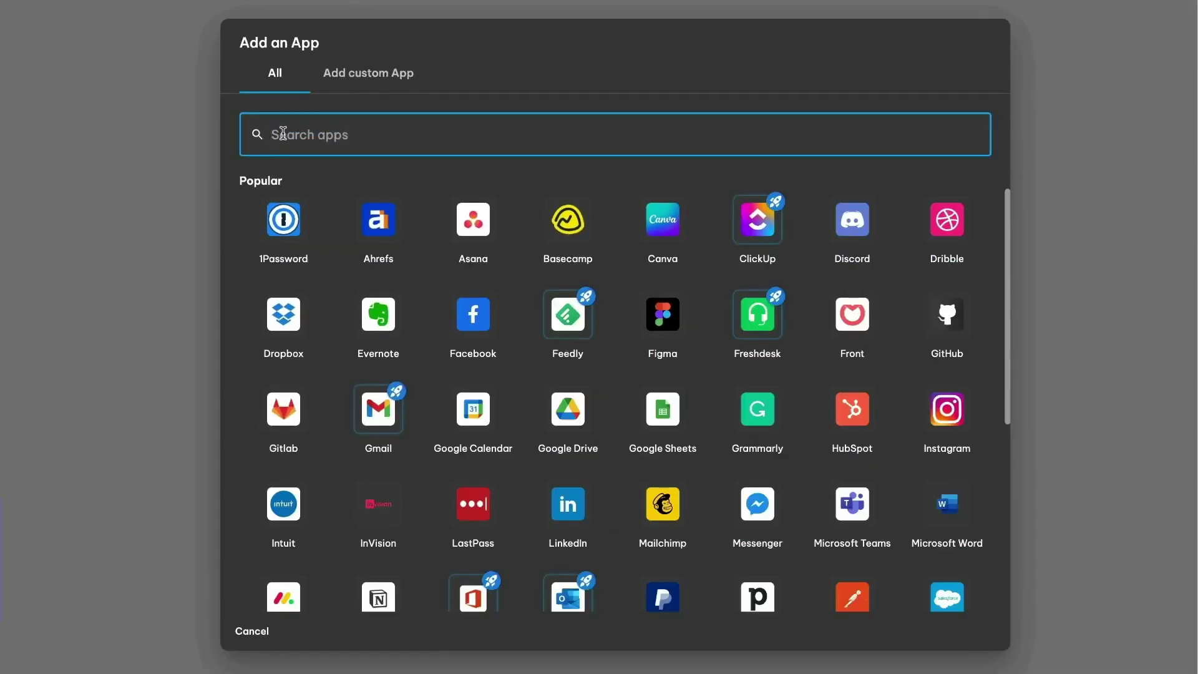
text(fresh)
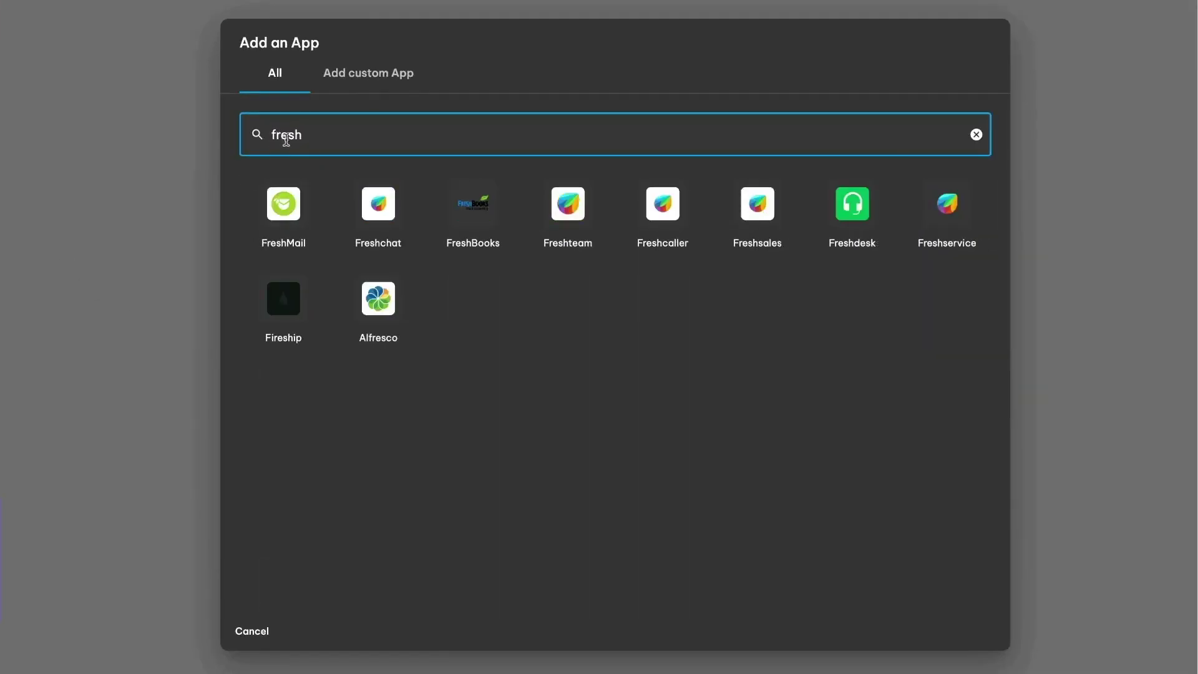
click(853, 206)
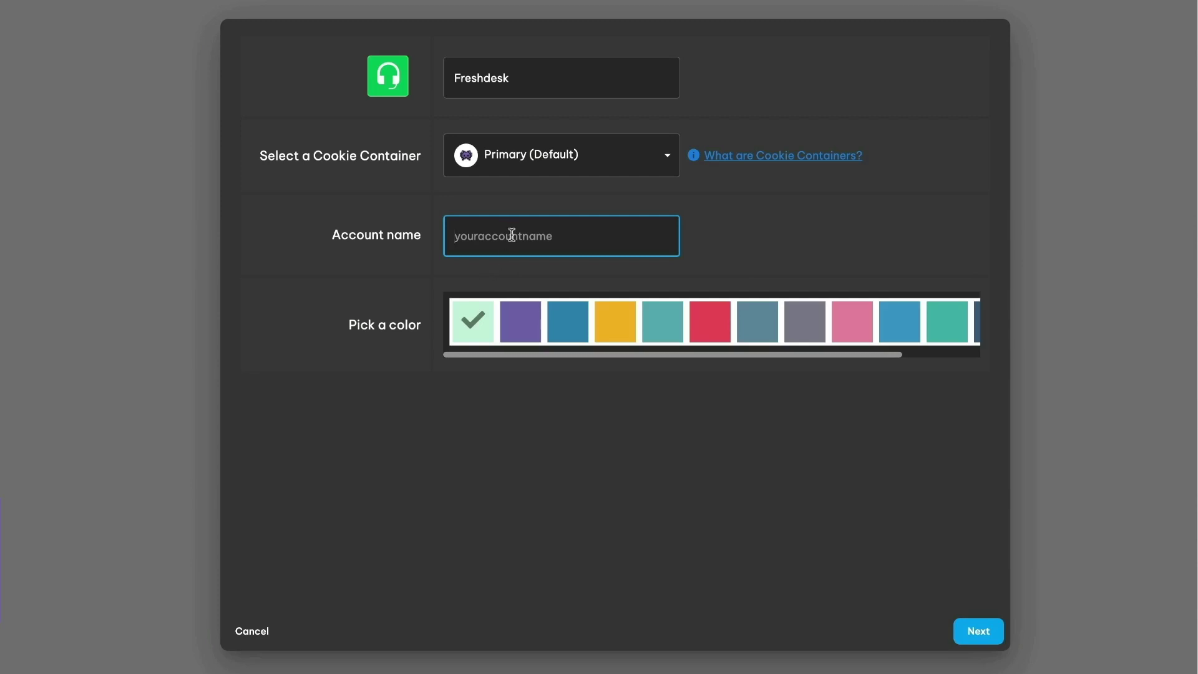
text(wavebox)
click(977, 631)
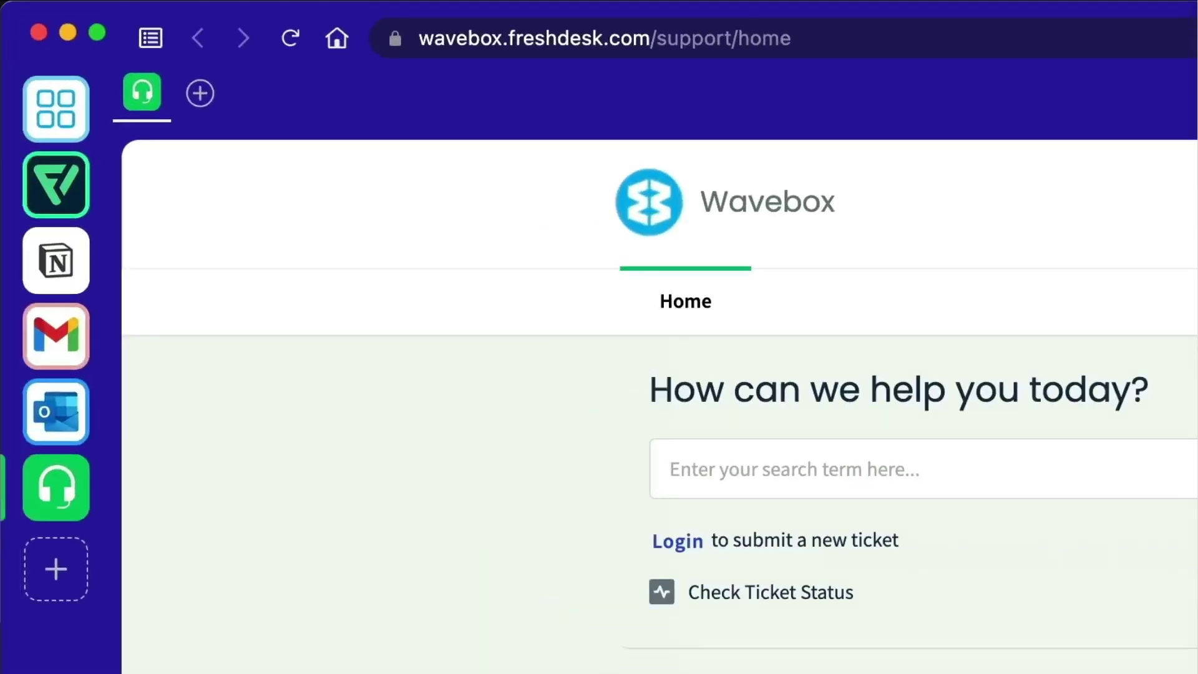
Add GitHub to the group via Add another app
click(199, 94)
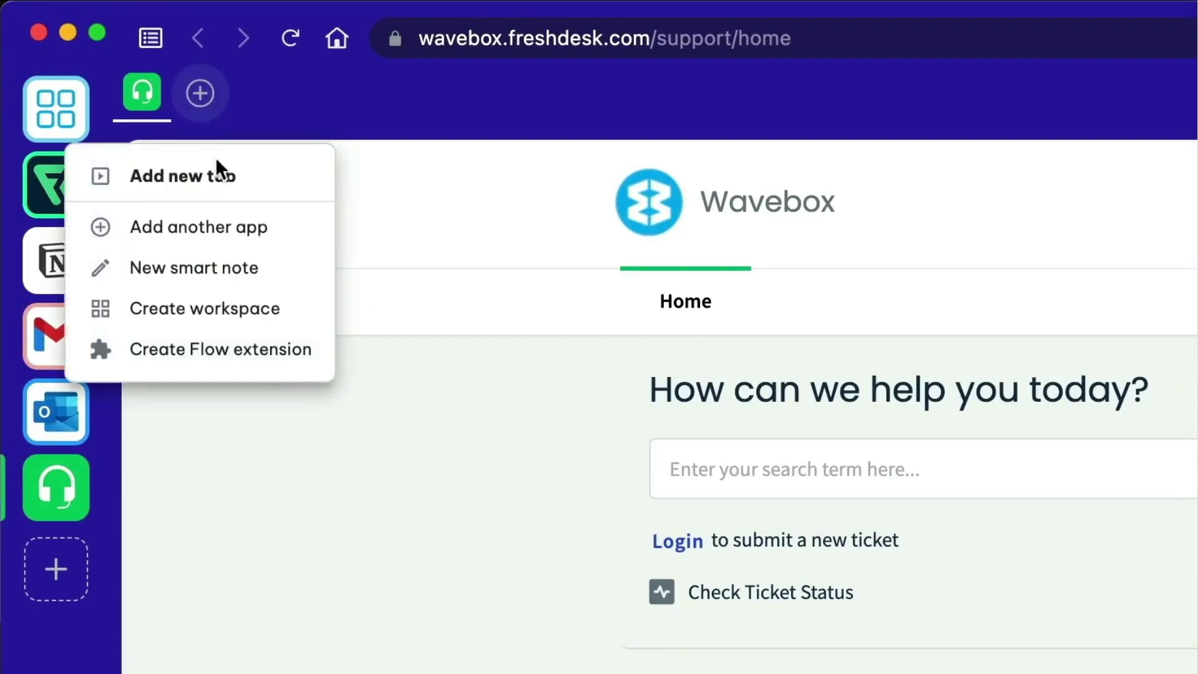
click(219, 228)
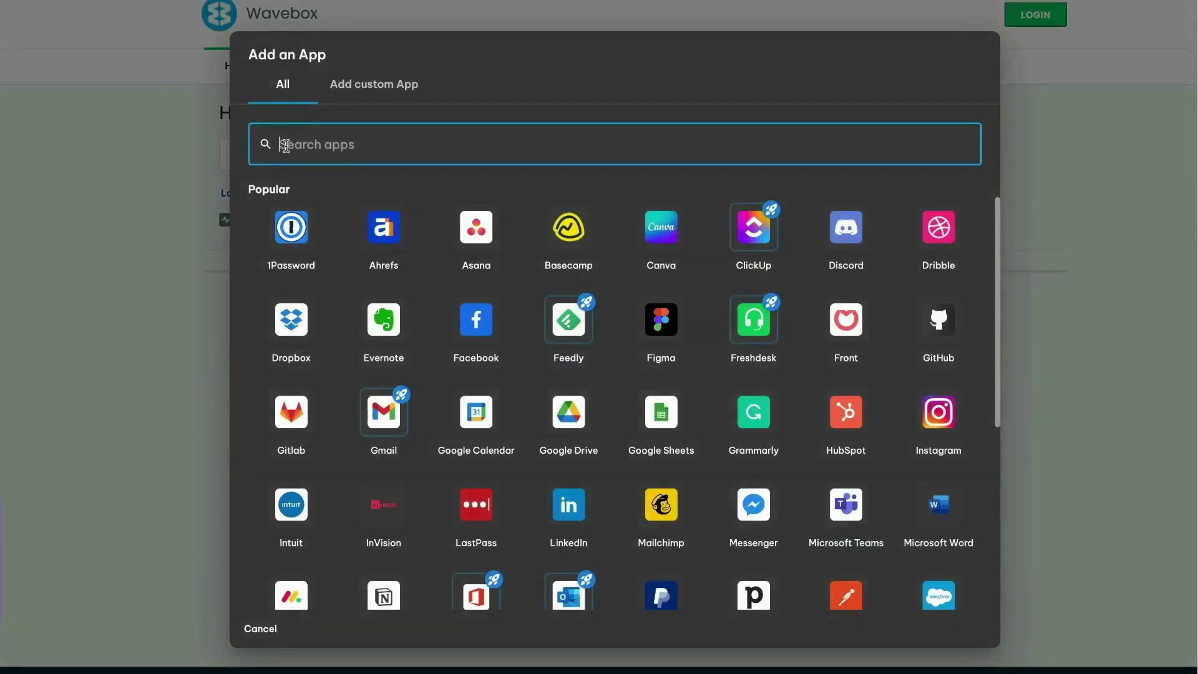
text(githu)
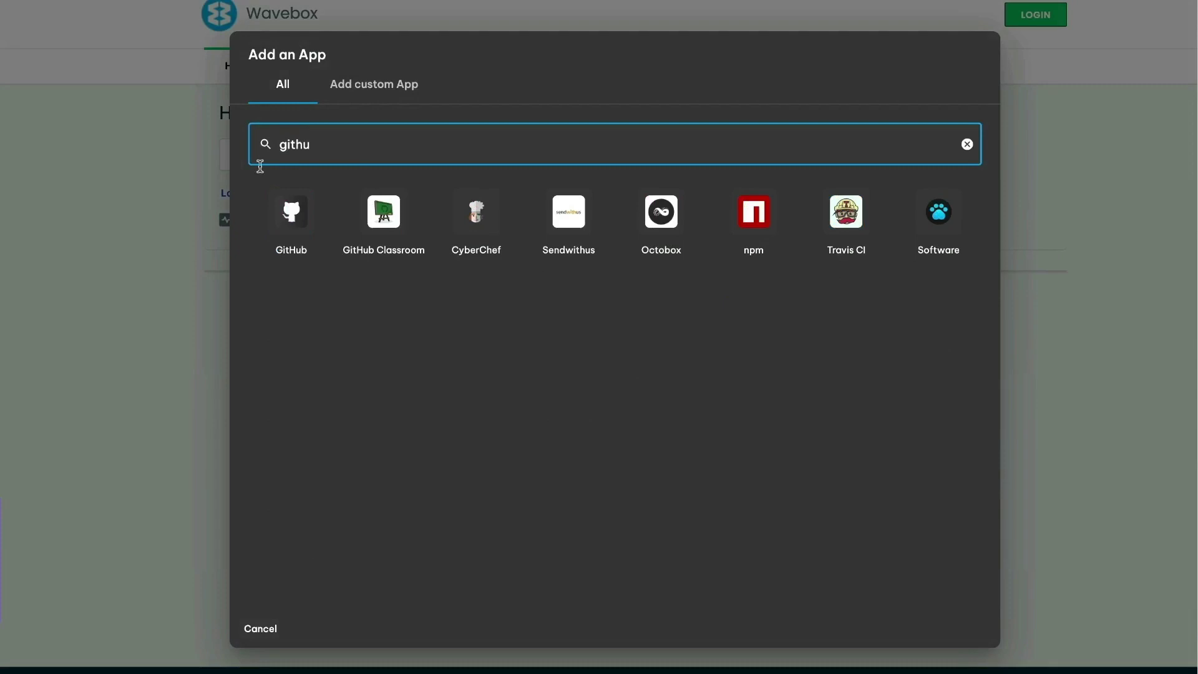
click(275, 212)
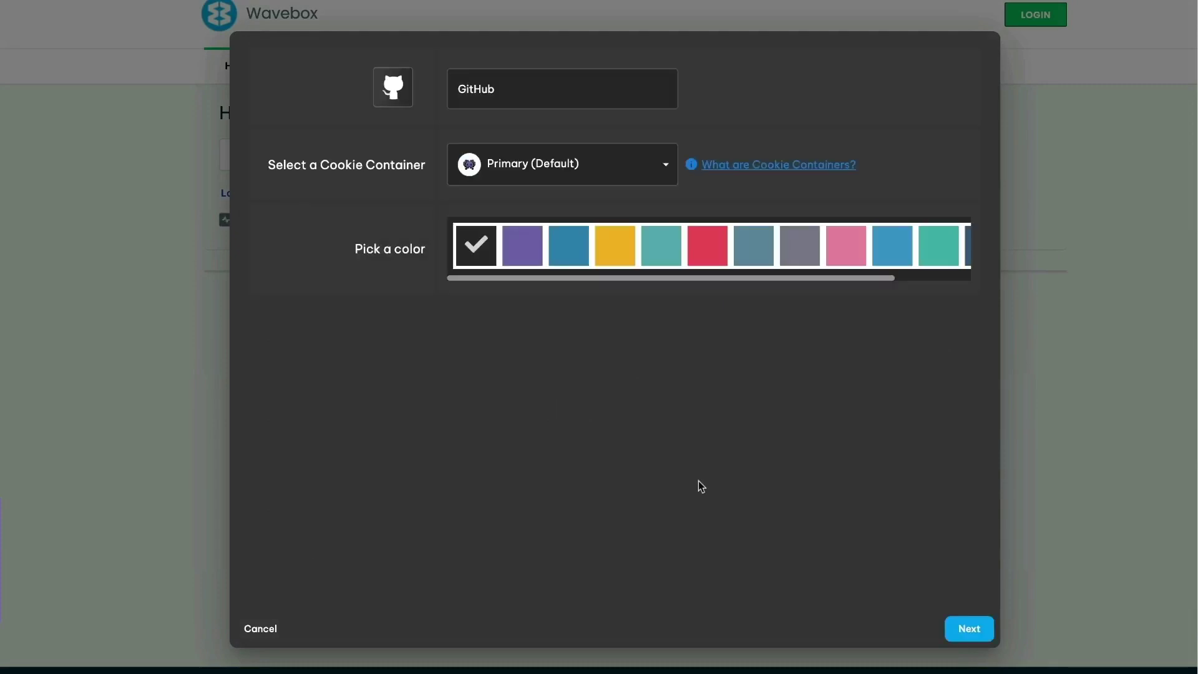
click(979, 632)
Add YouTube to the group via Add another app
click(118, 45)
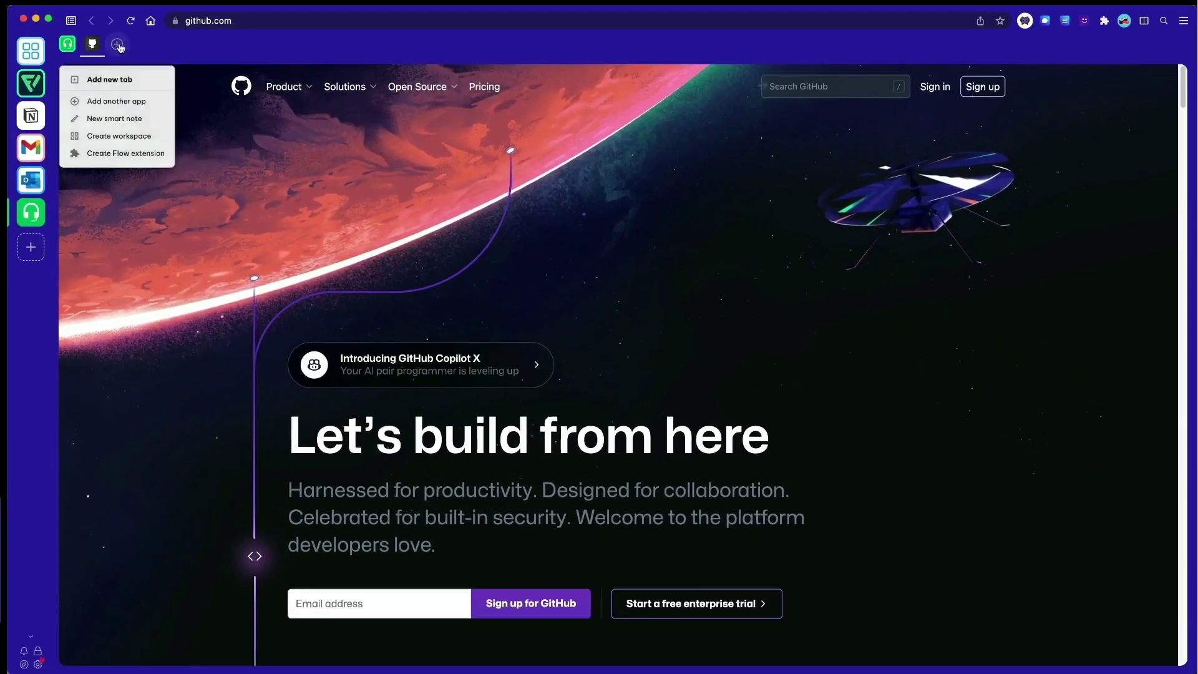
click(132, 101)
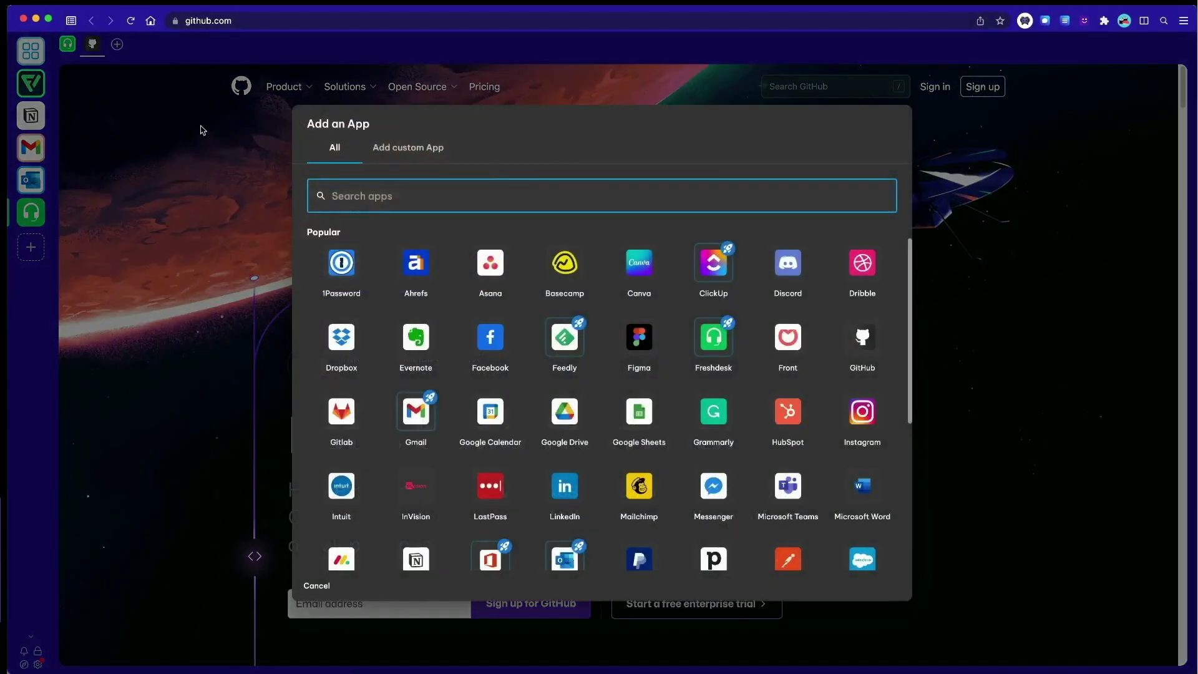
text(youtube)
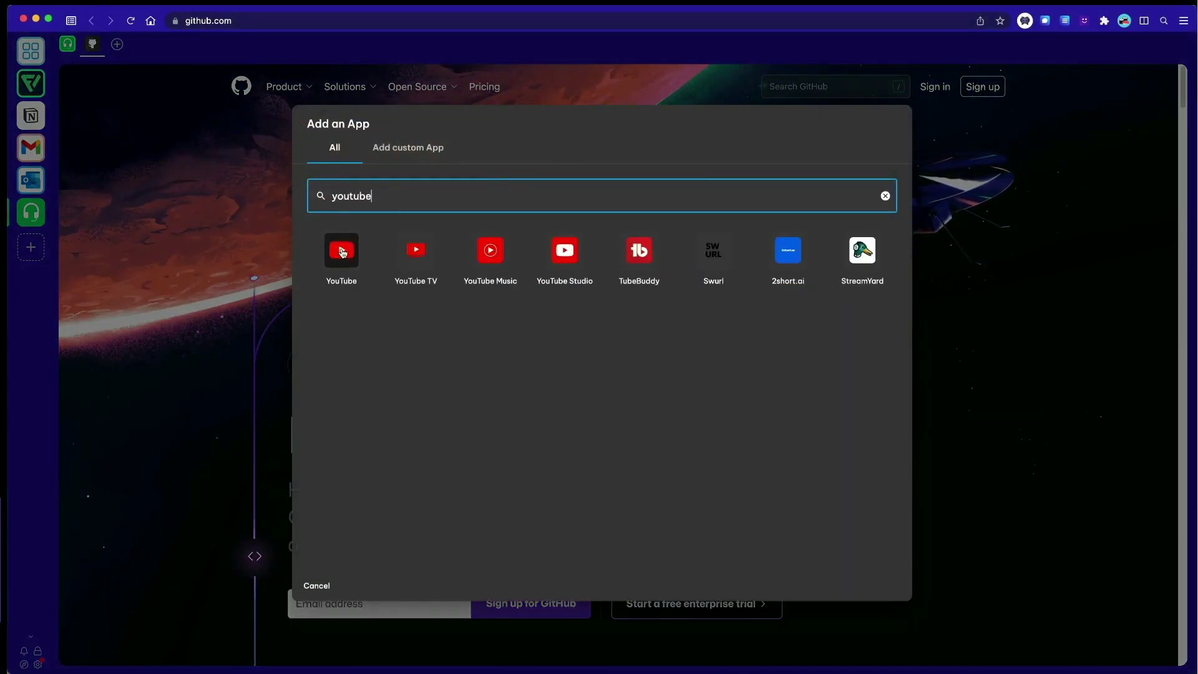
click(342, 251)
click(868, 591)
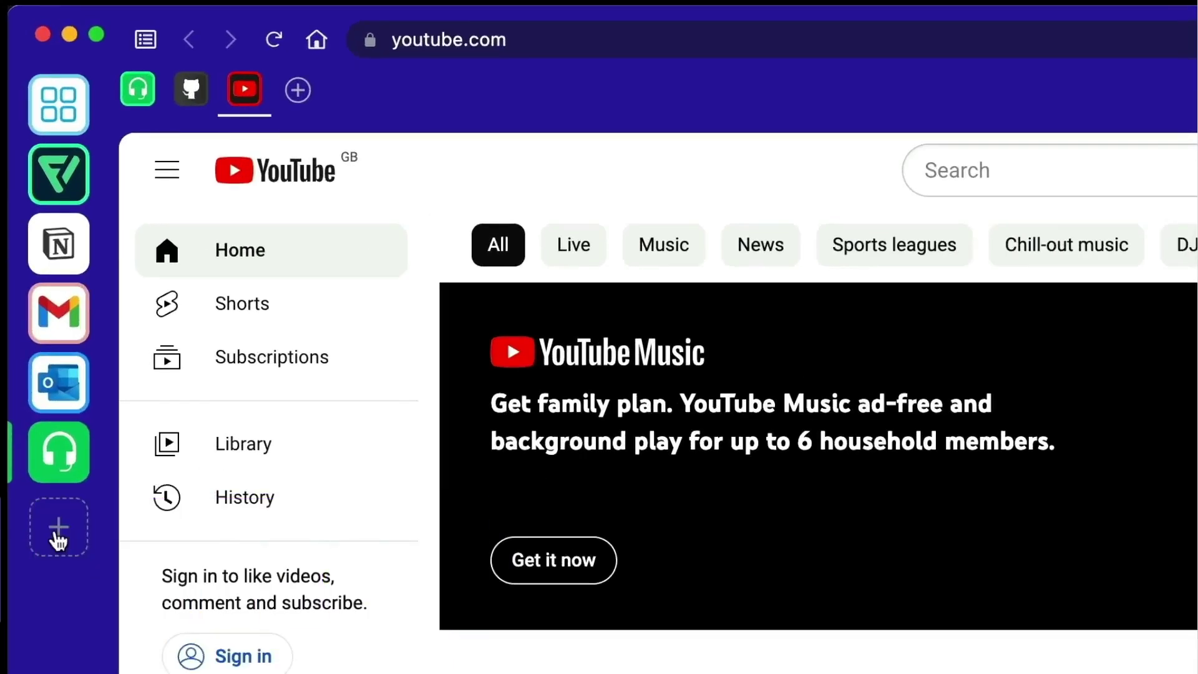
Add a new dock group and search-add Proton Mail, Fastmail and Zoho Mail to it
click(59, 536)
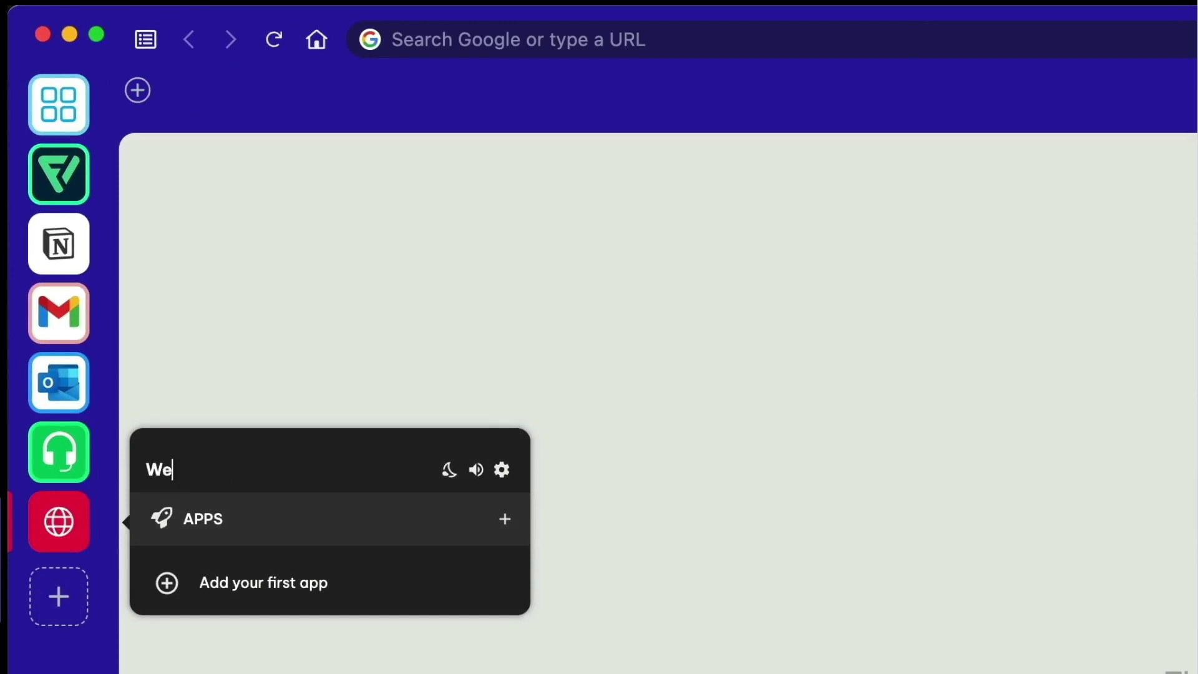
click(232, 586)
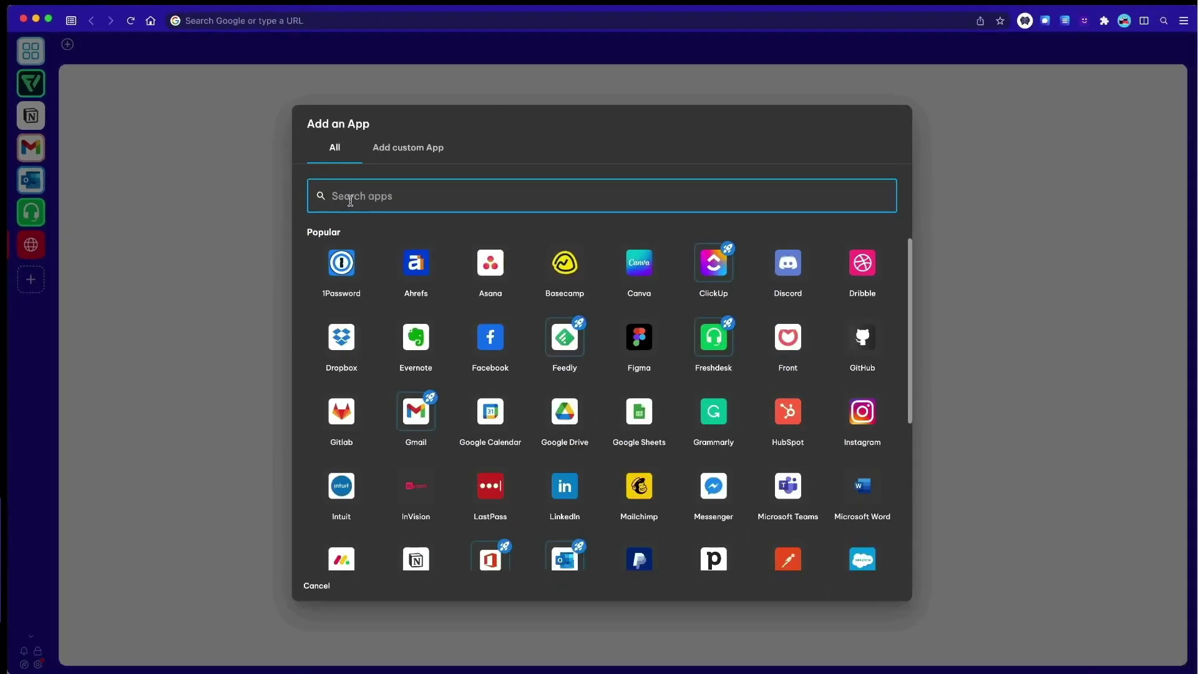
text(proton)
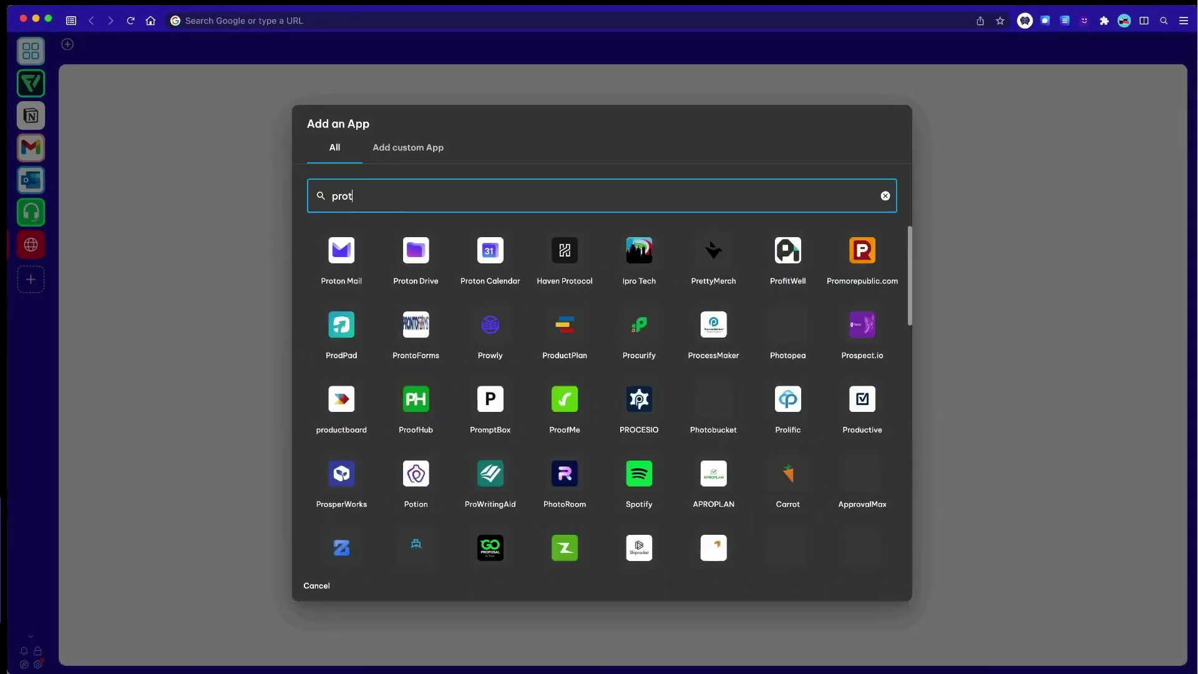
click(332, 251)
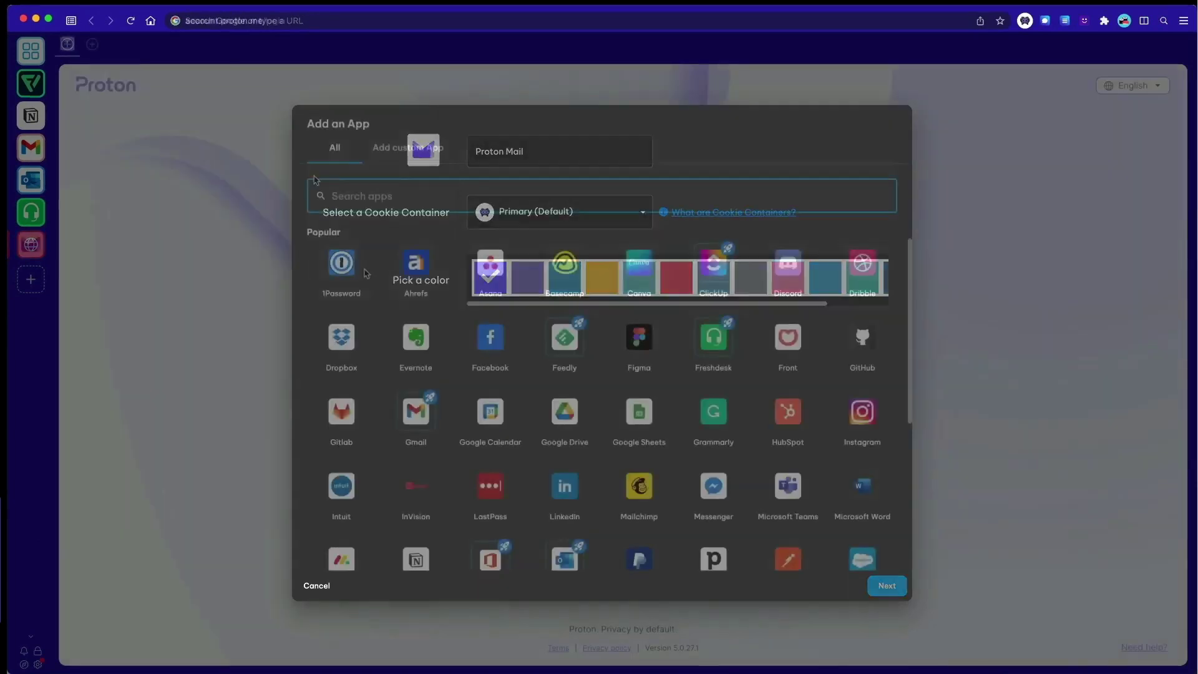
text(fastmail)
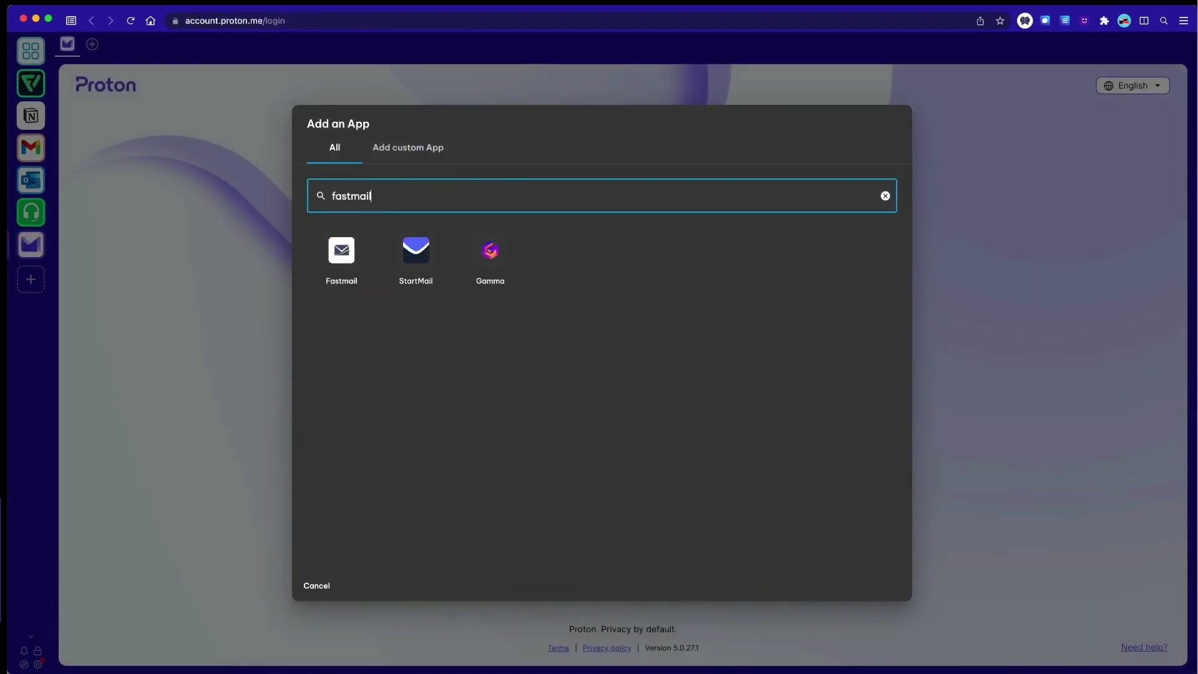
click(341, 250)
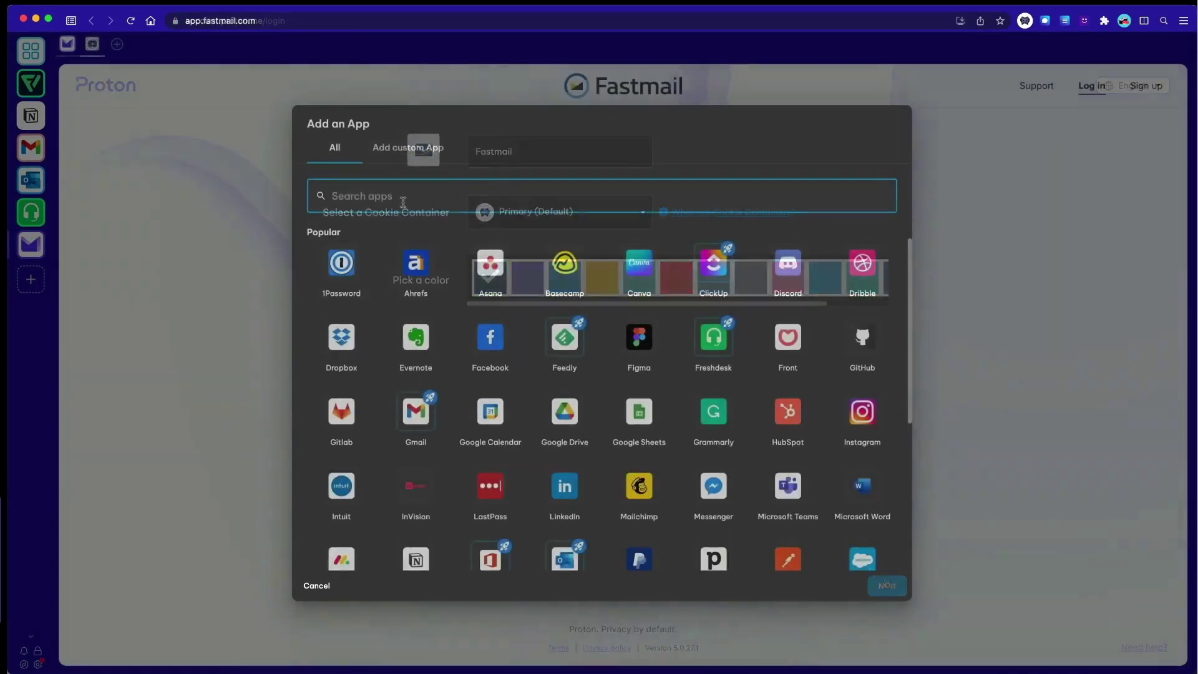
text(zoho mail)
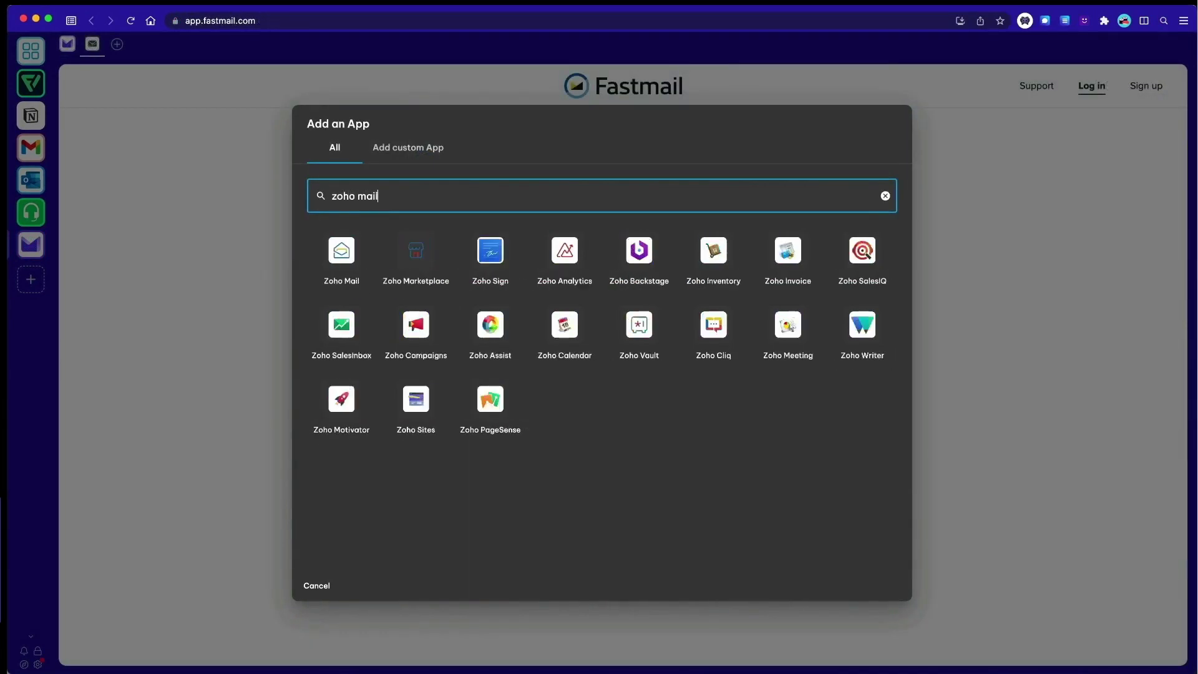
click(341, 251)
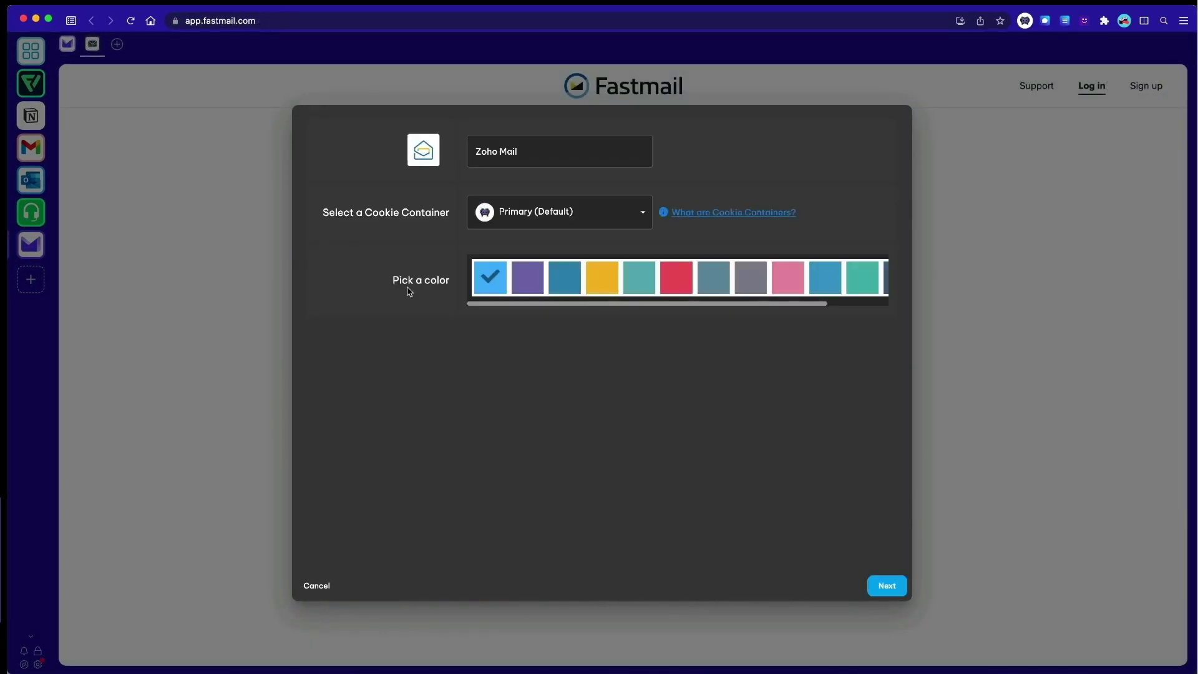
click(903, 594)
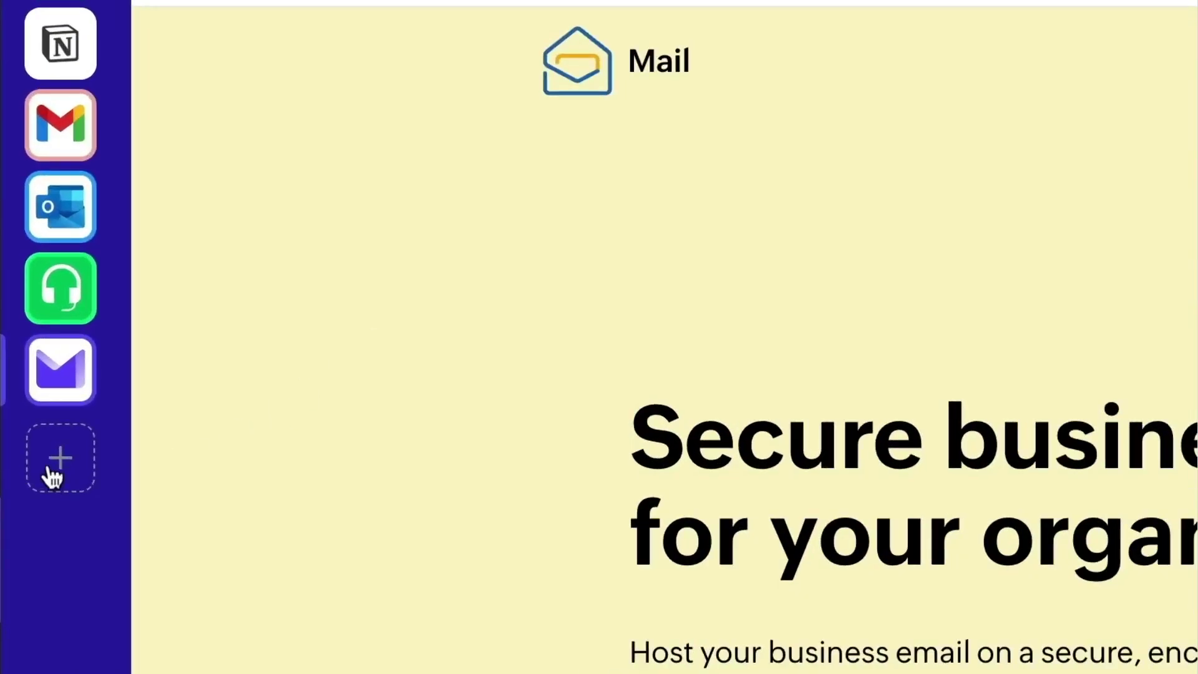
Create a new group and rename it from Untitled to Social Media
click(53, 477)
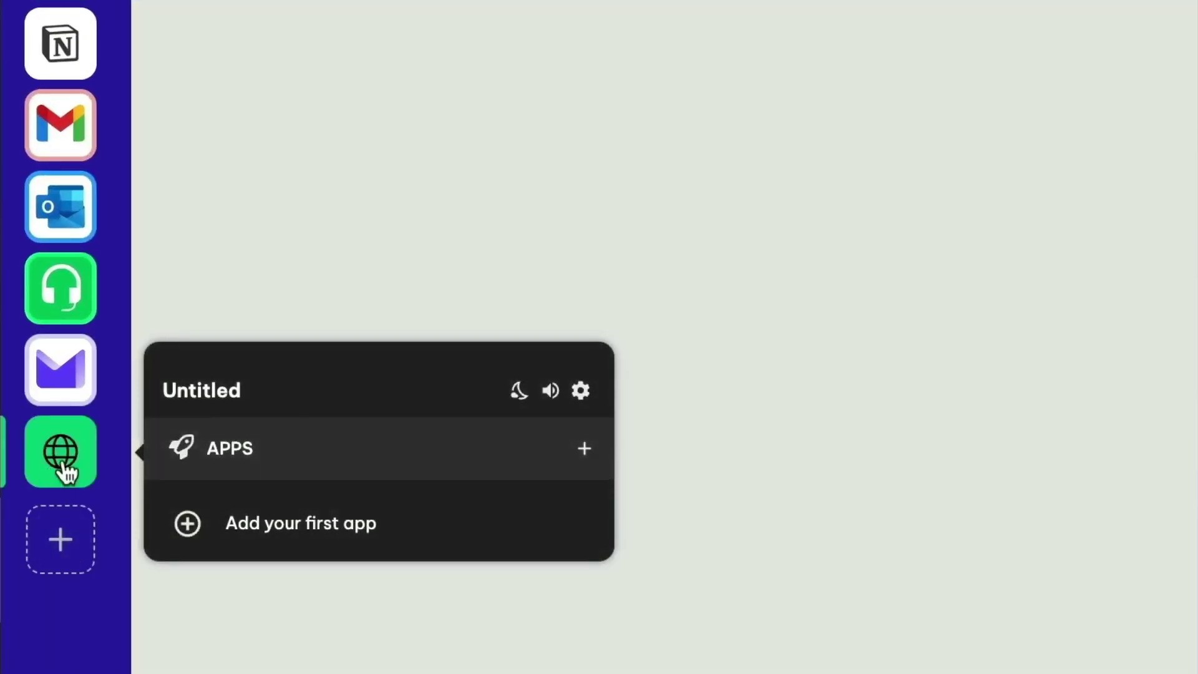
click(241, 390)
key(BackSpace)
key(BackSpace)
key(BackSpace)
key(BackSpace)
text(Social Media)
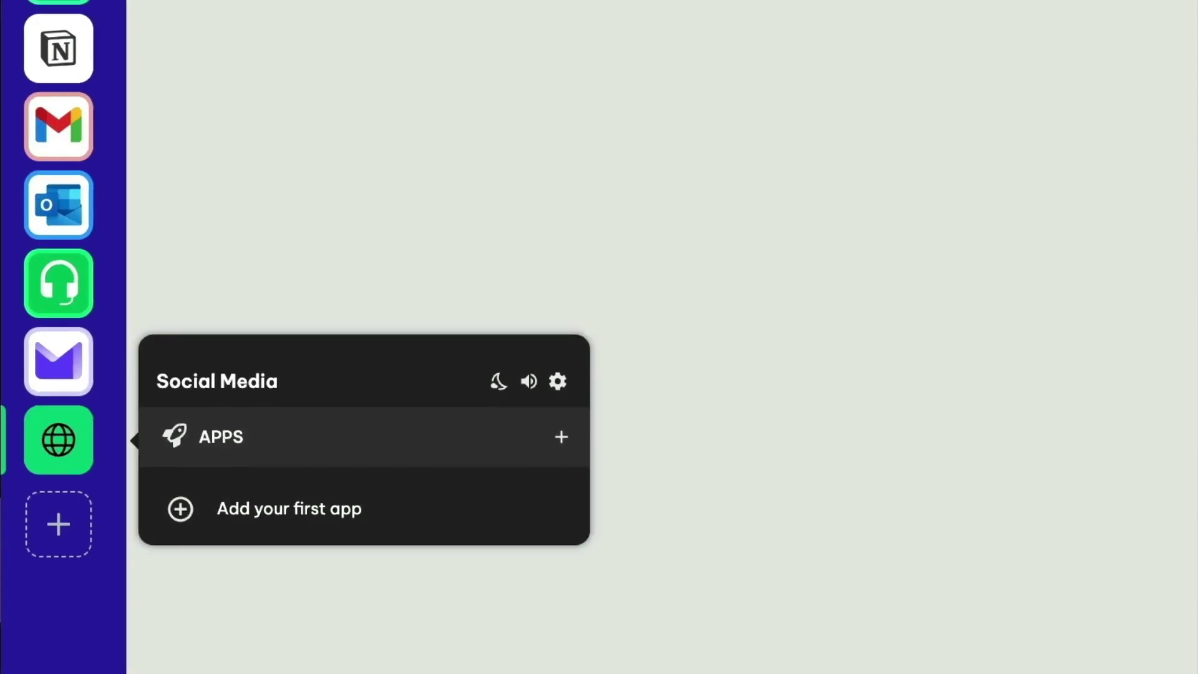
Add Instagram and Facebook apps to the Social Media group
click(296, 523)
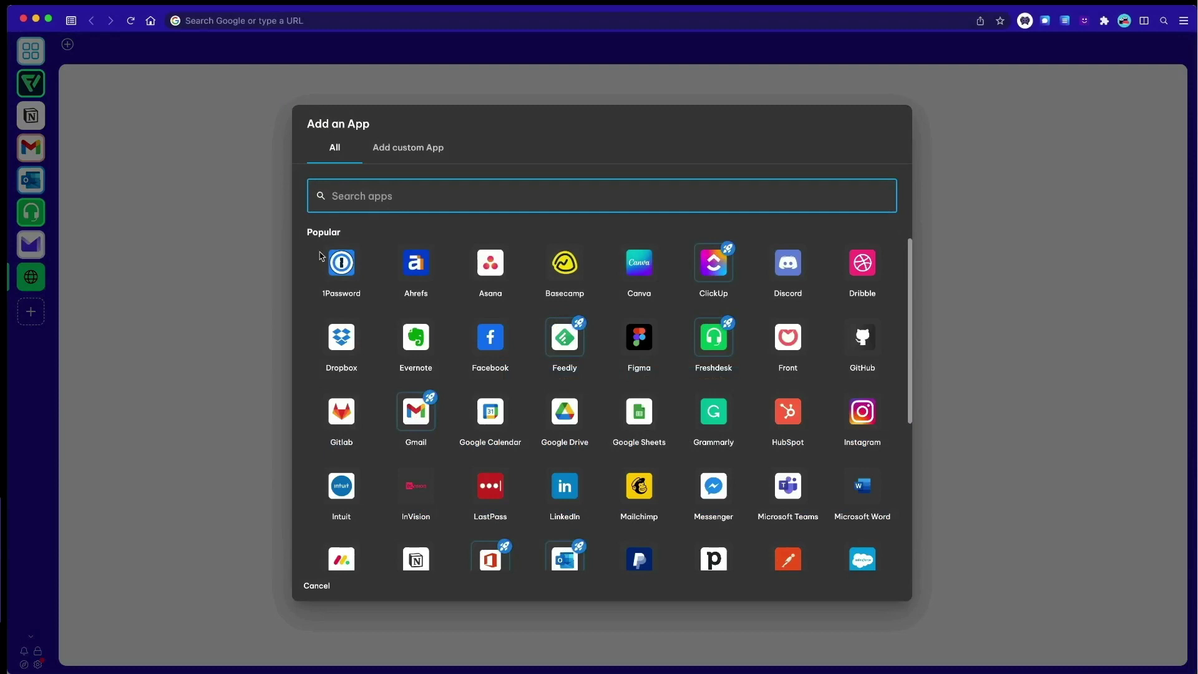
text(insta)
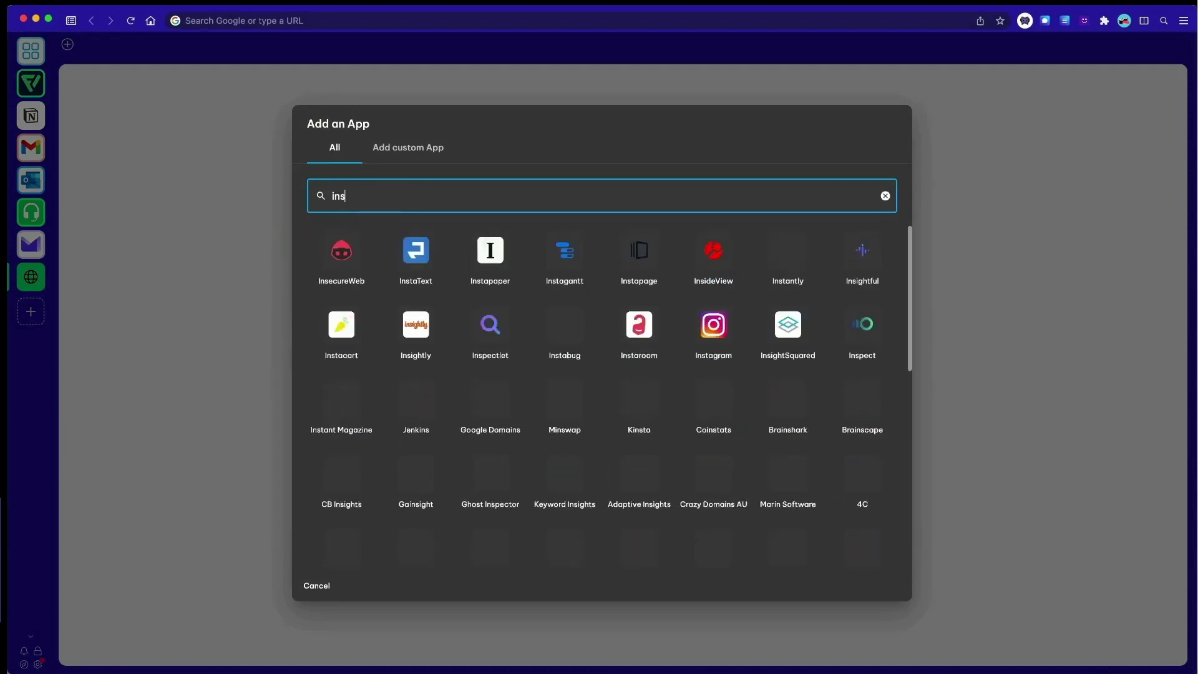
click(353, 321)
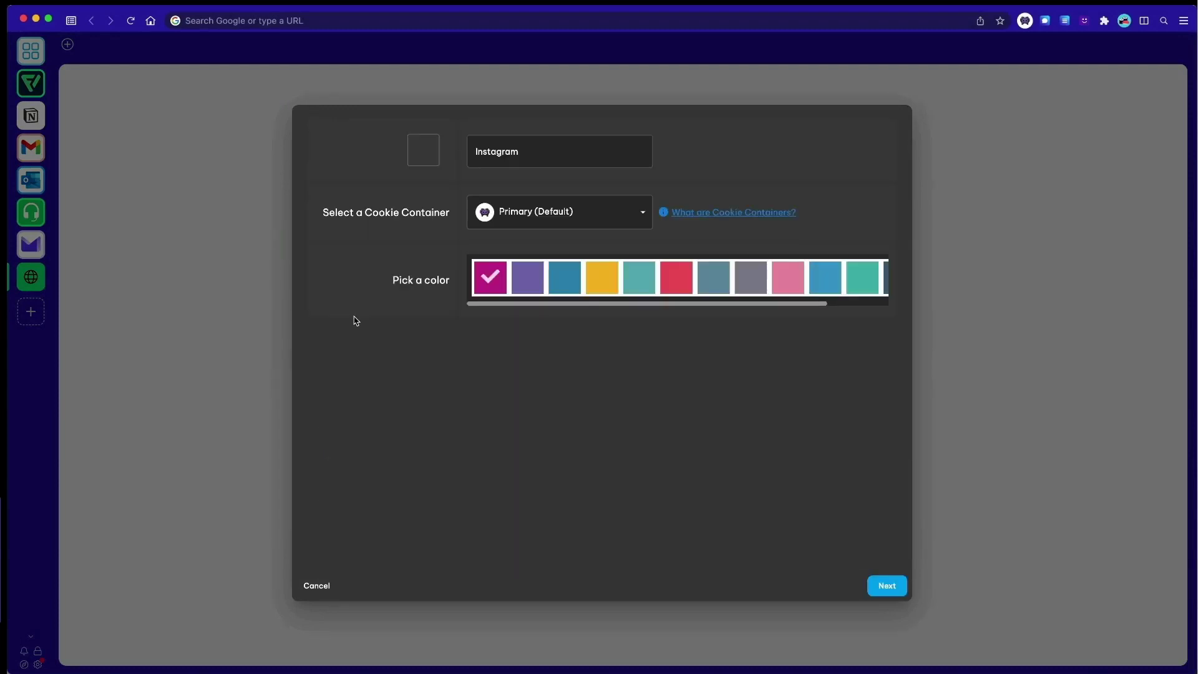
key(Return)
text(face)
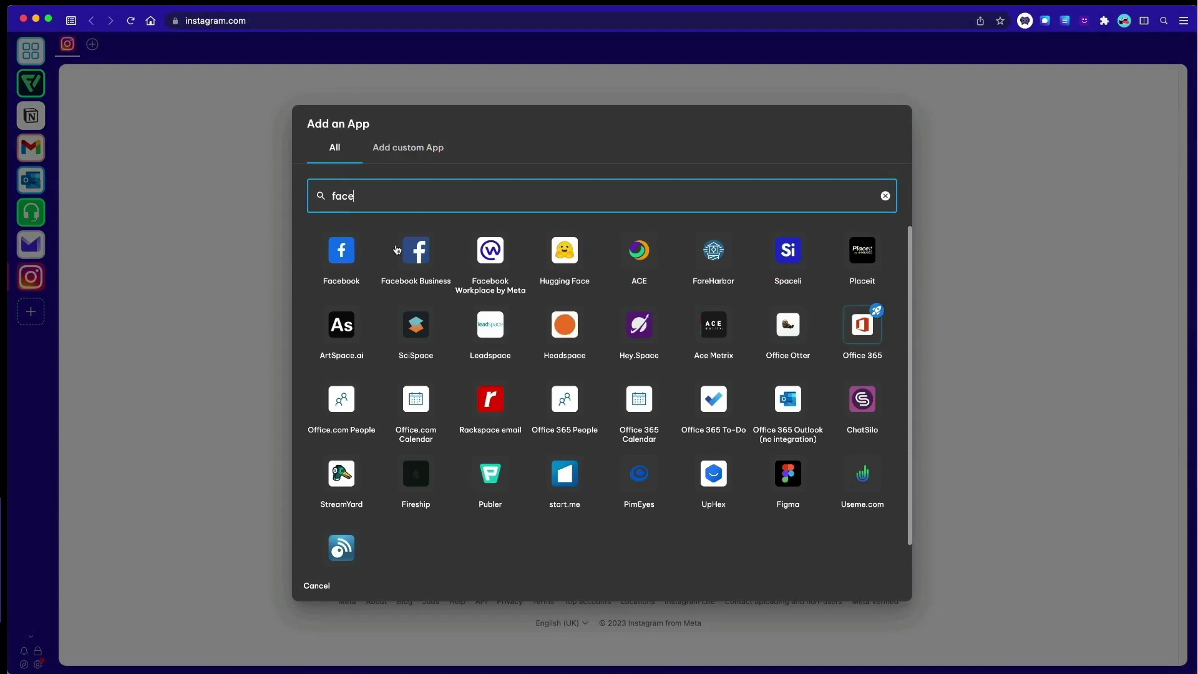
click(352, 251)
key(Return)
Add TikTok and Twitter apps to the group
text(tiktok)
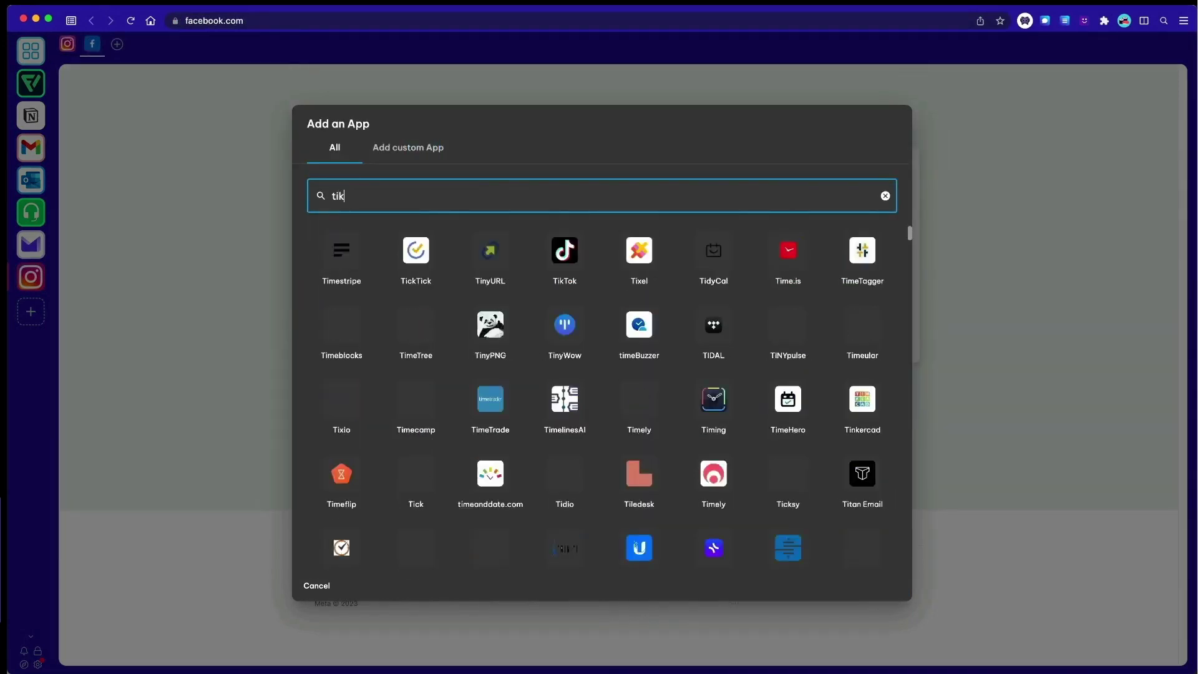
click(353, 251)
key(Return)
text(twitter)
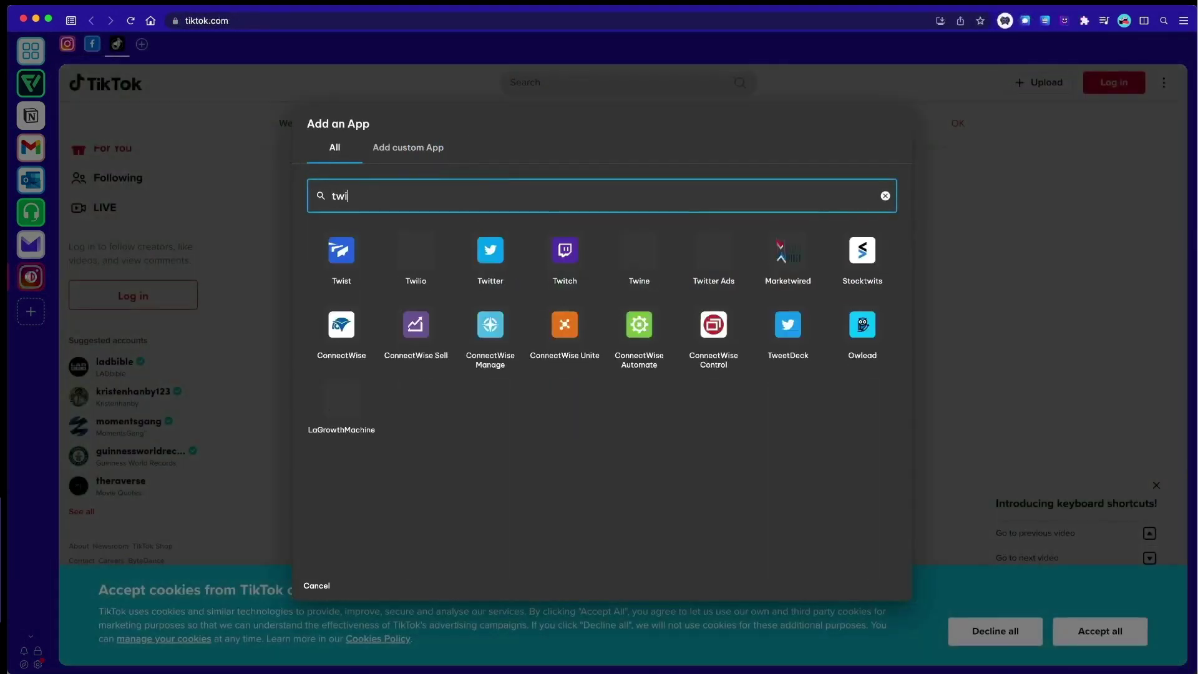
click(350, 249)
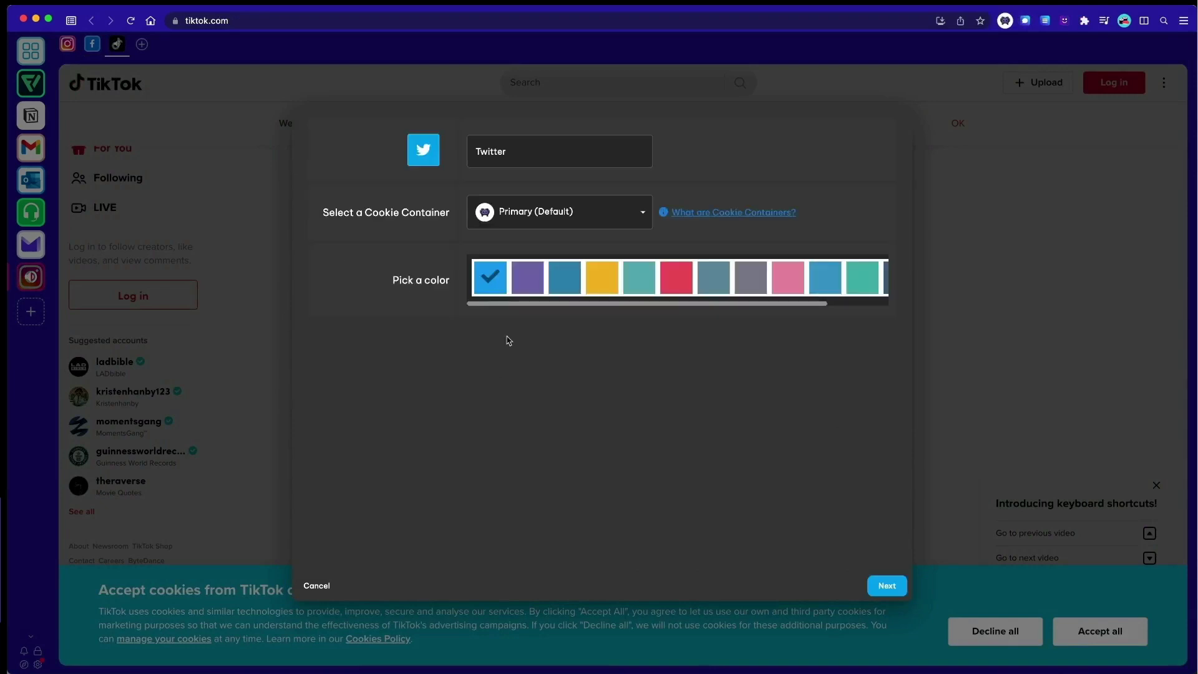
click(878, 590)
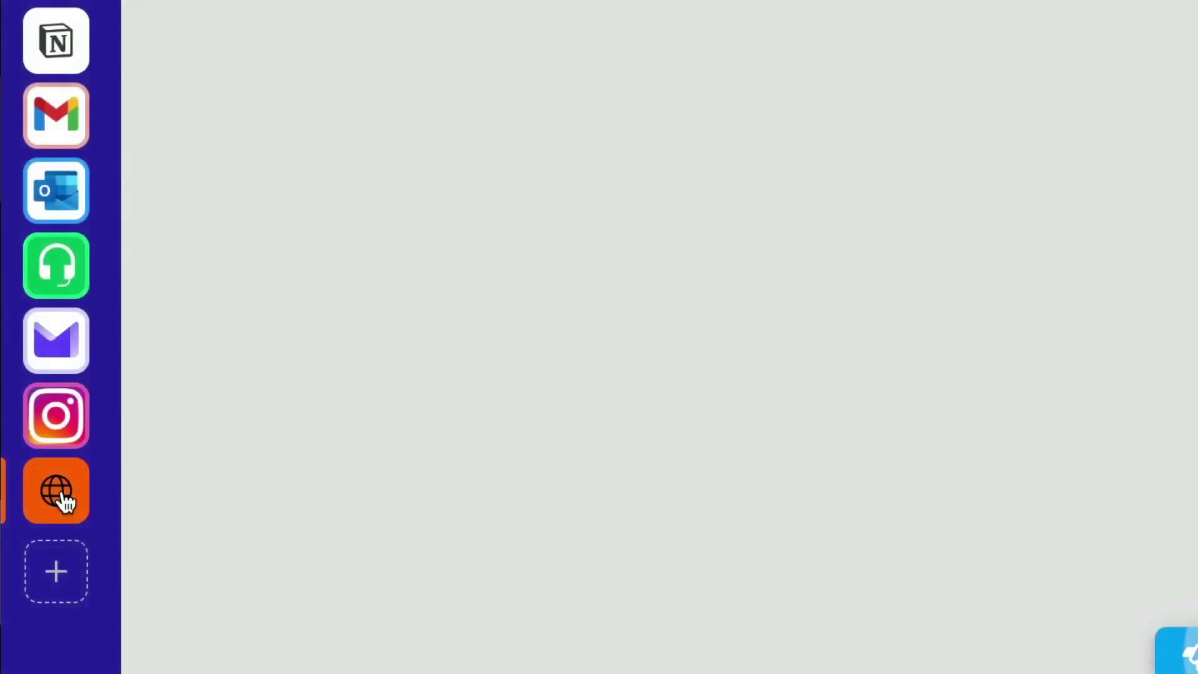
Rename the new group's title and add Xero as its first app
mouse_move(62, 496)
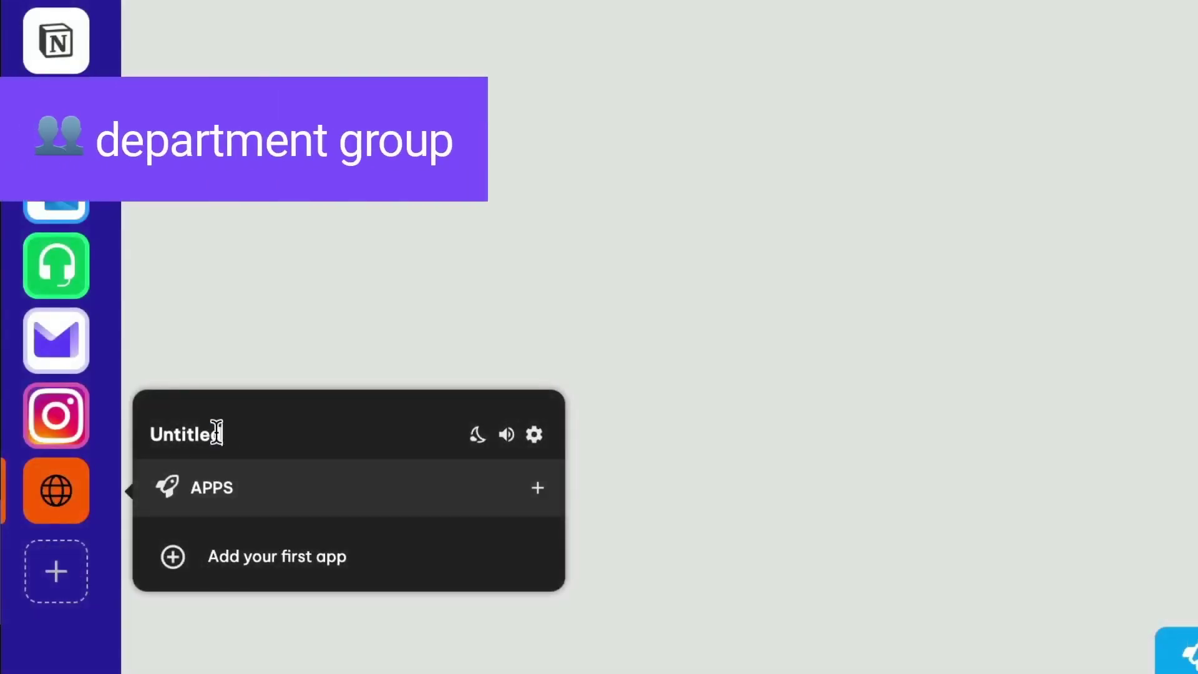
drag(220, 434, 150, 435)
text(Find)
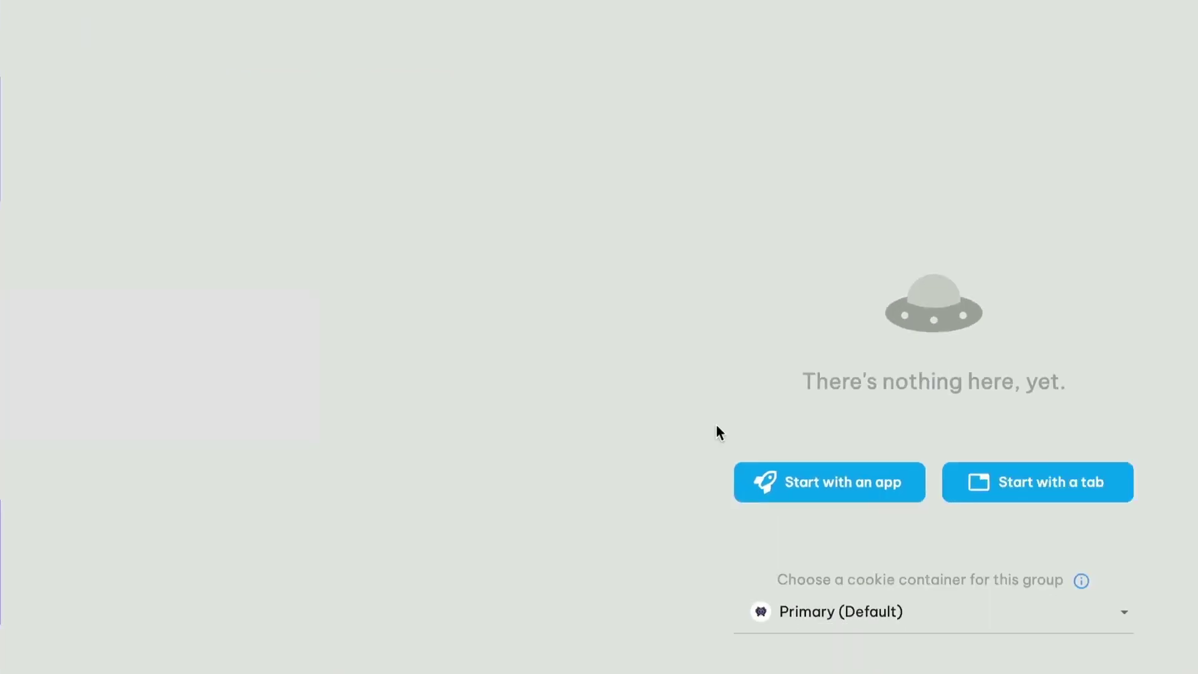
click(509, 370)
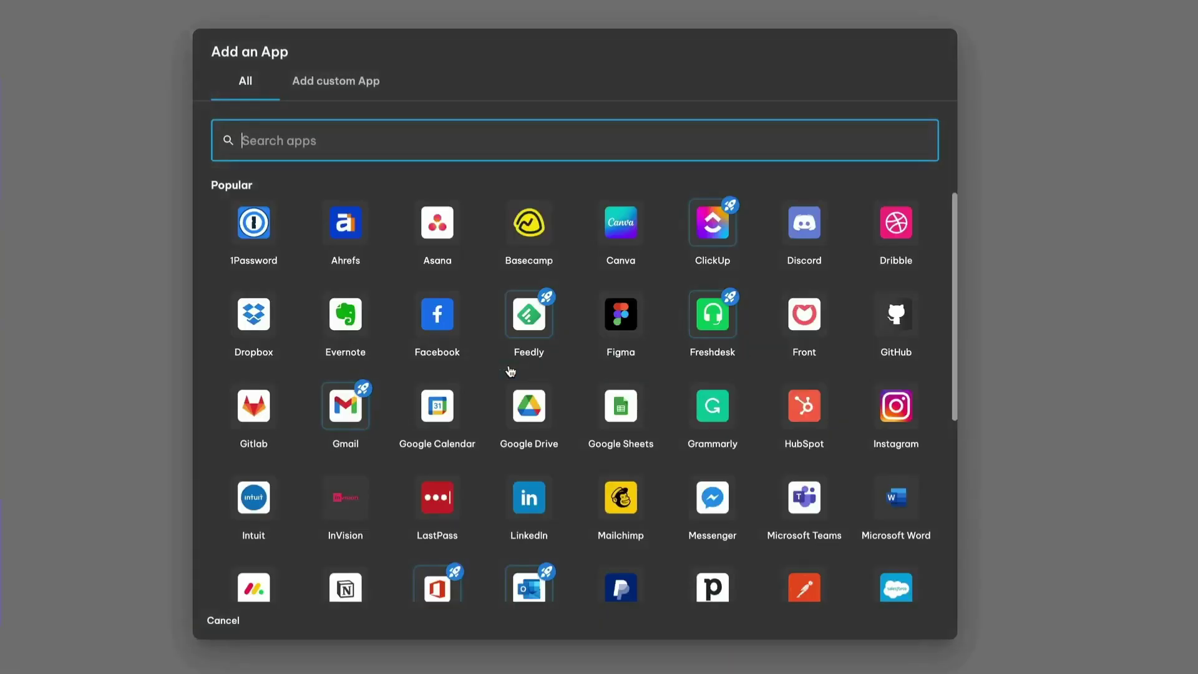
text(xero)
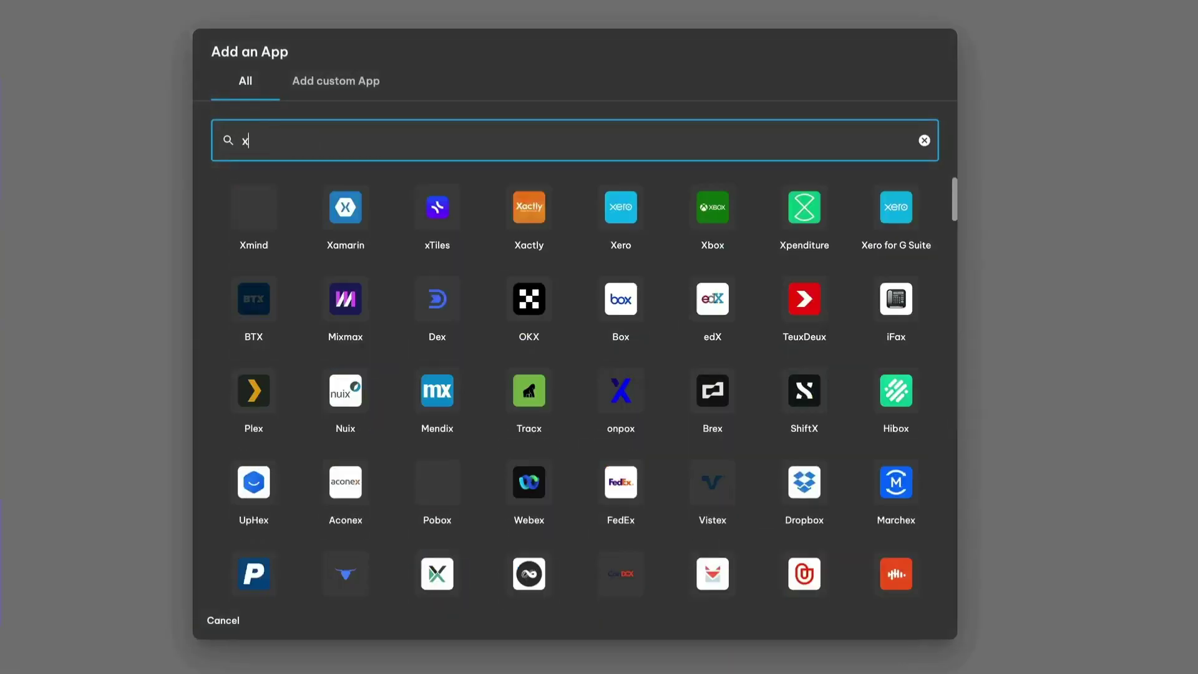
click(254, 206)
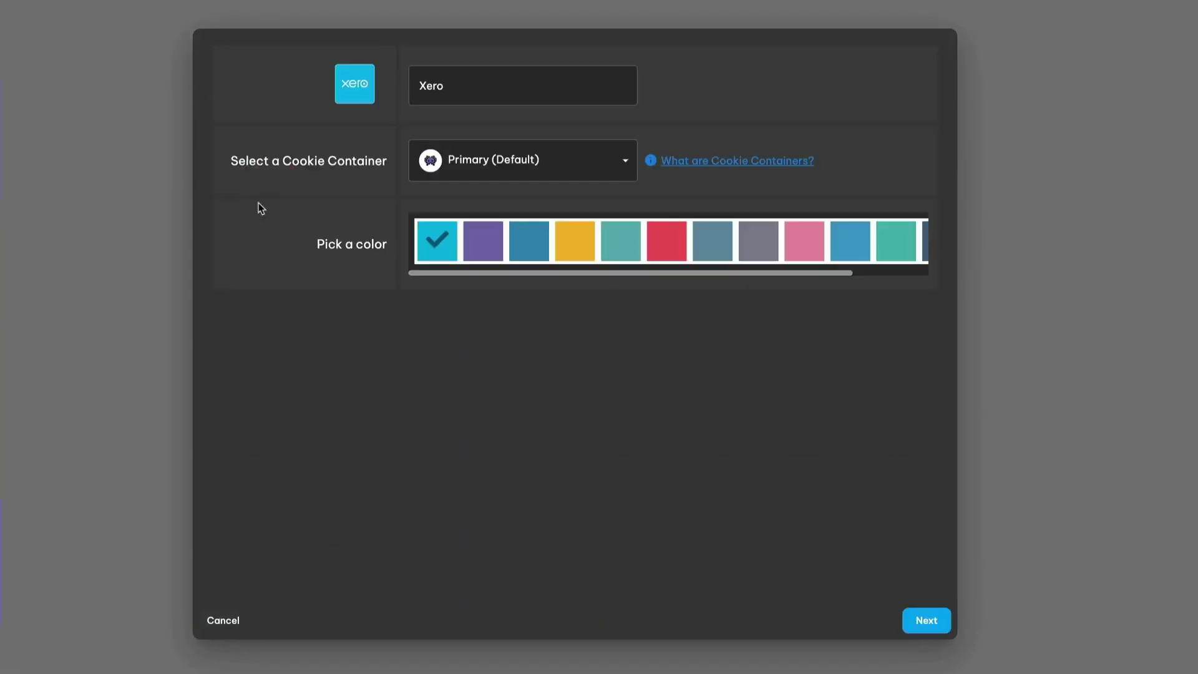
click(926, 620)
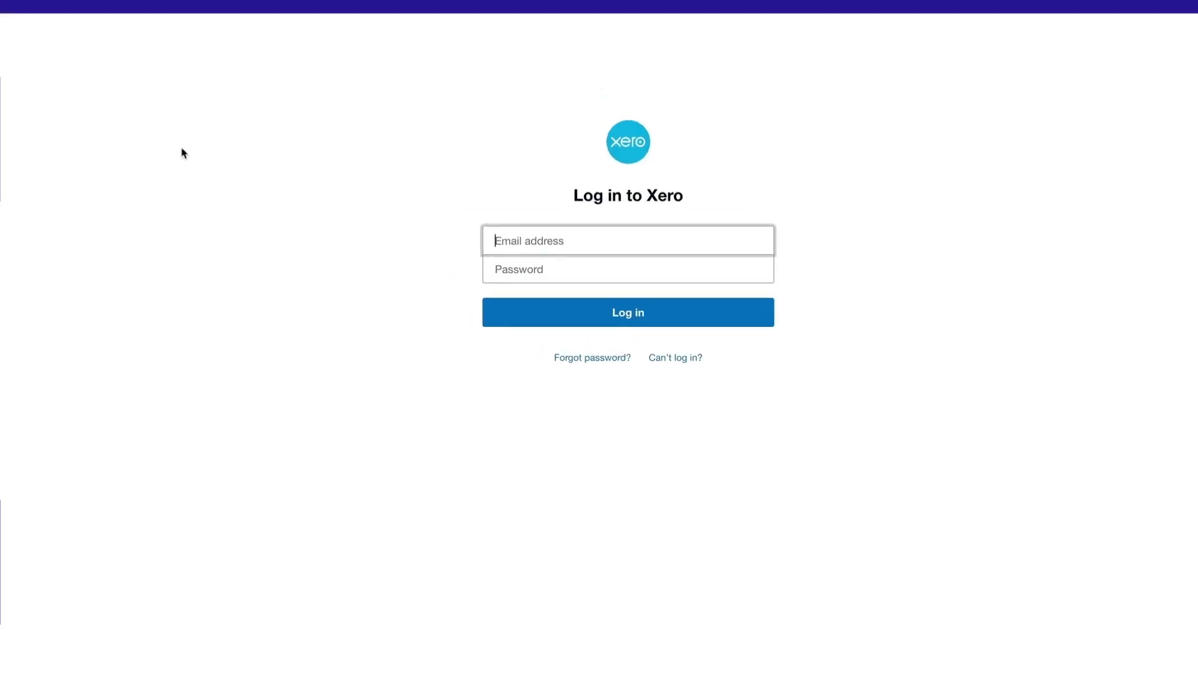
Add Amazon Web Services and Stripe as further apps in the group
click(104, 43)
click(116, 105)
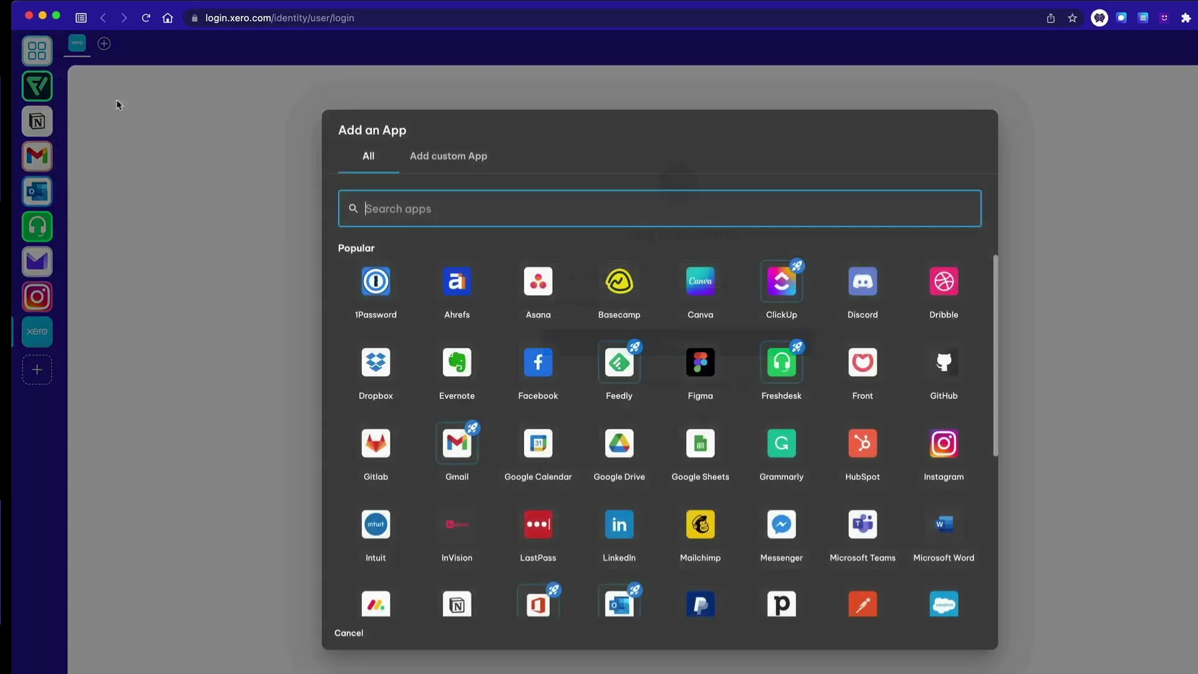
text(aws)
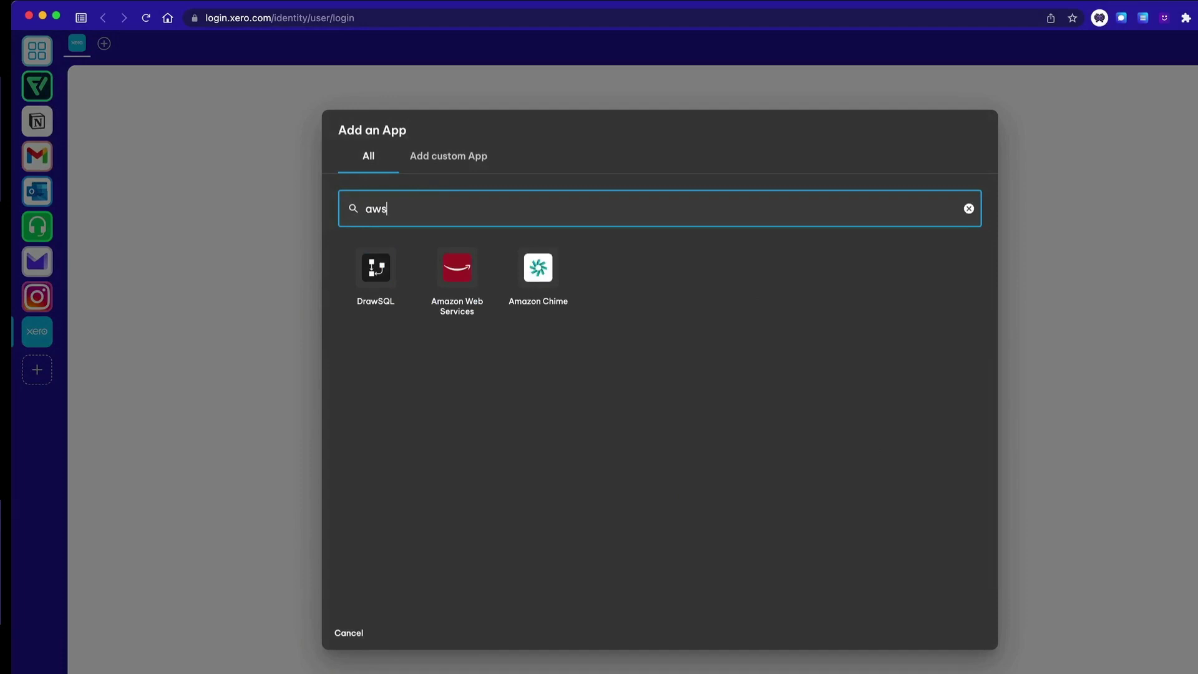
click(444, 271)
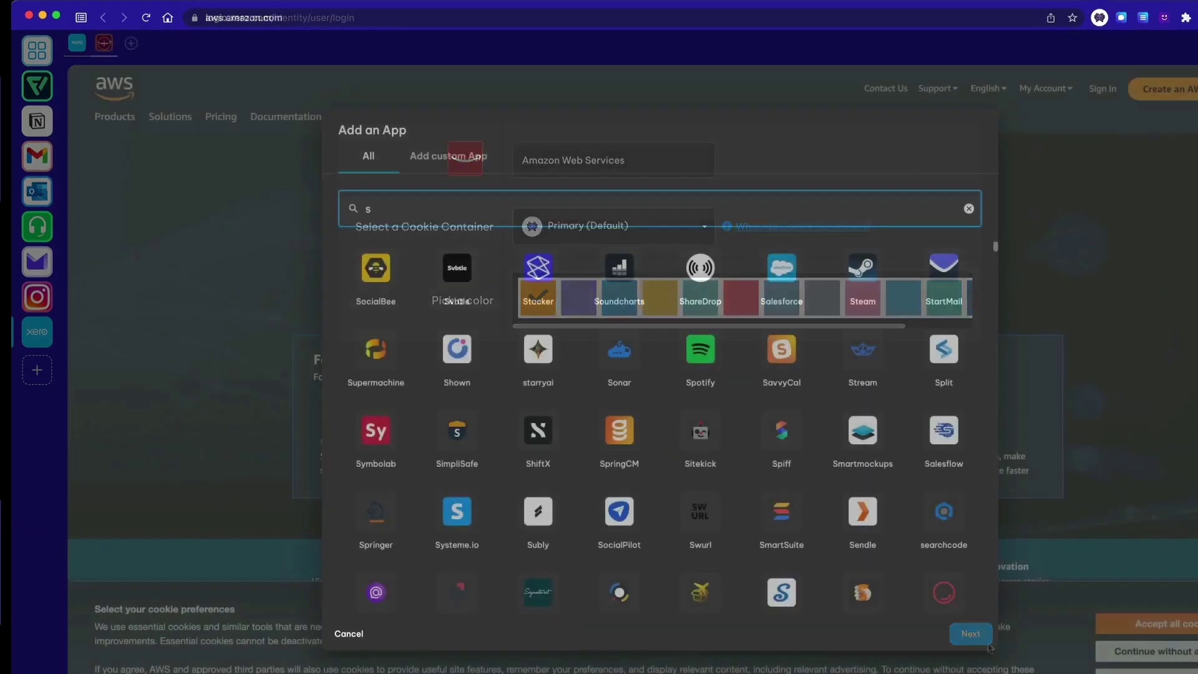
text(tripe)
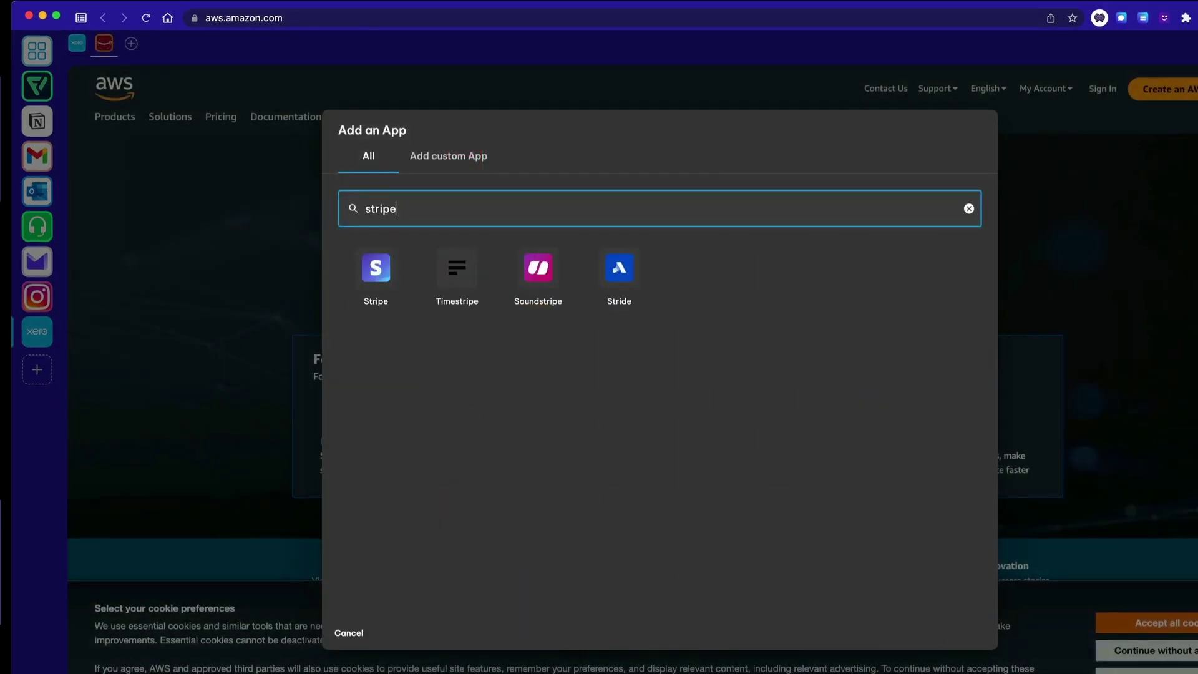
click(376, 267)
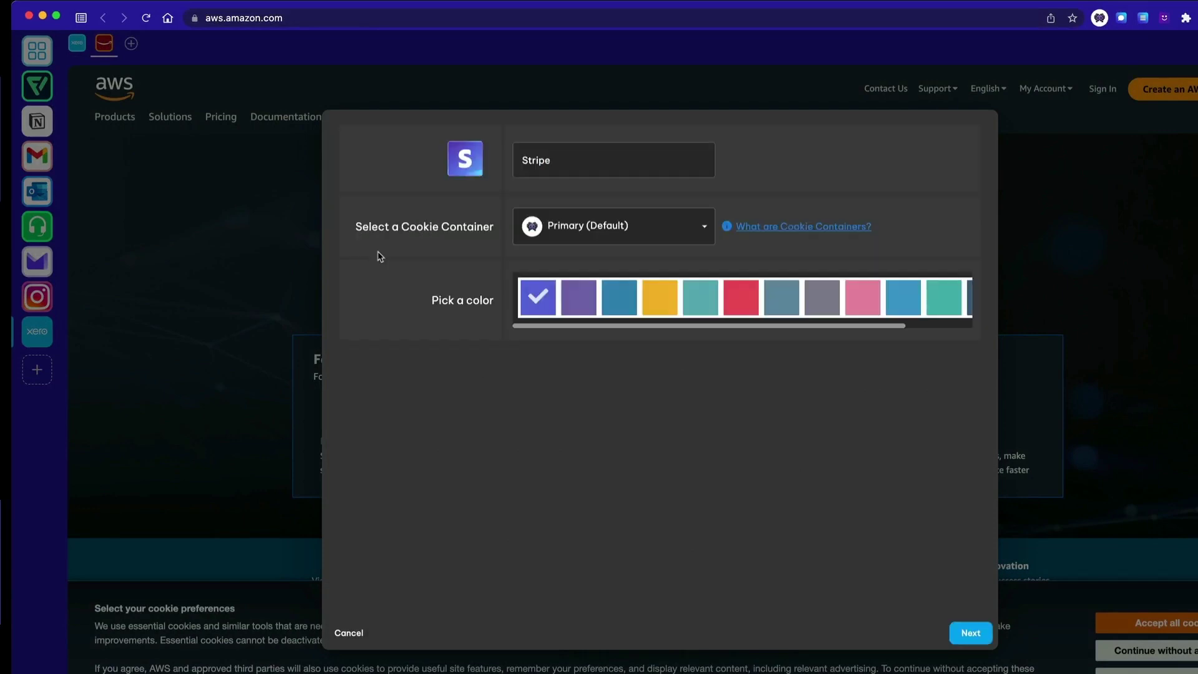
click(970, 633)
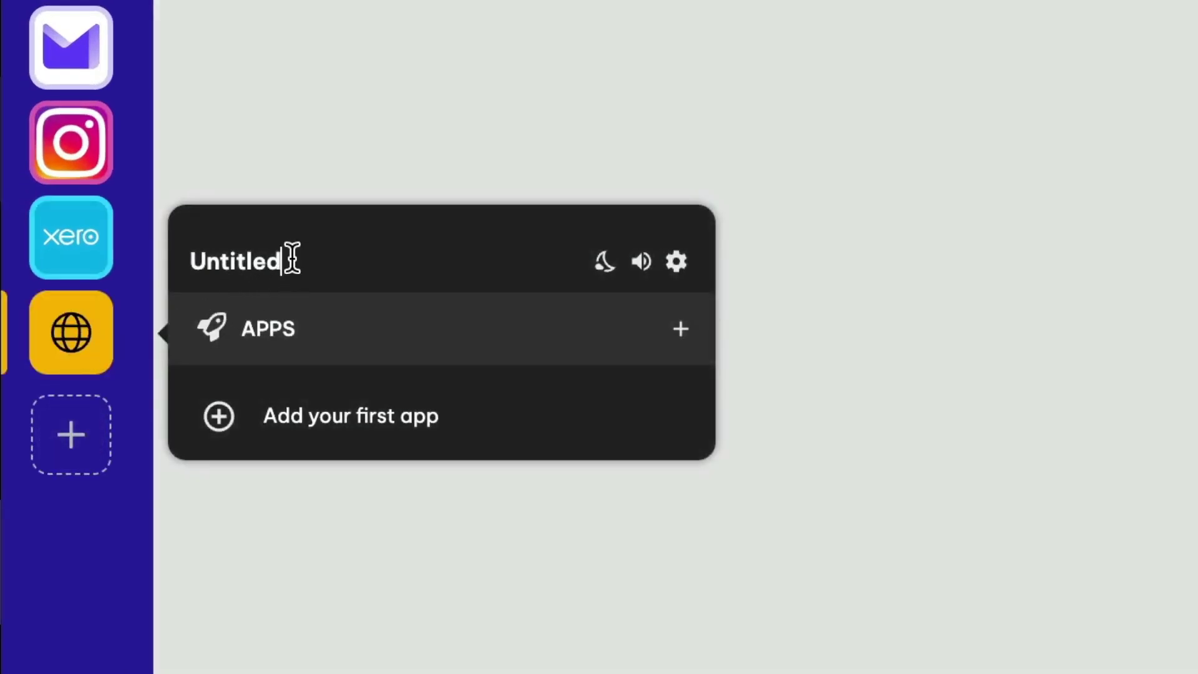
Rename the group to 'Client' and add Gmail with Google apps in a new 'Client X' cookie container
key(BackSpace)
key(BackSpace)
key(BackSpace)
key(BackSpace)
key(BackSpace)
key(BackSpace)
key(BackSpace)
key(BackSpace)
text(Client x)
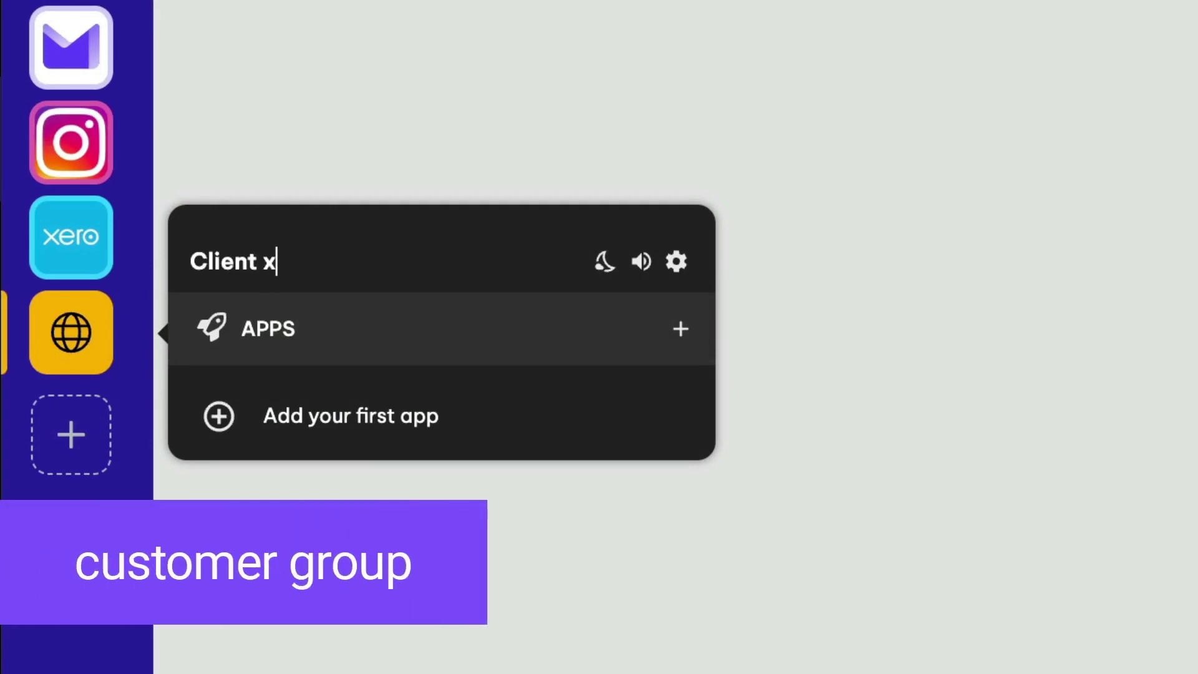
click(423, 423)
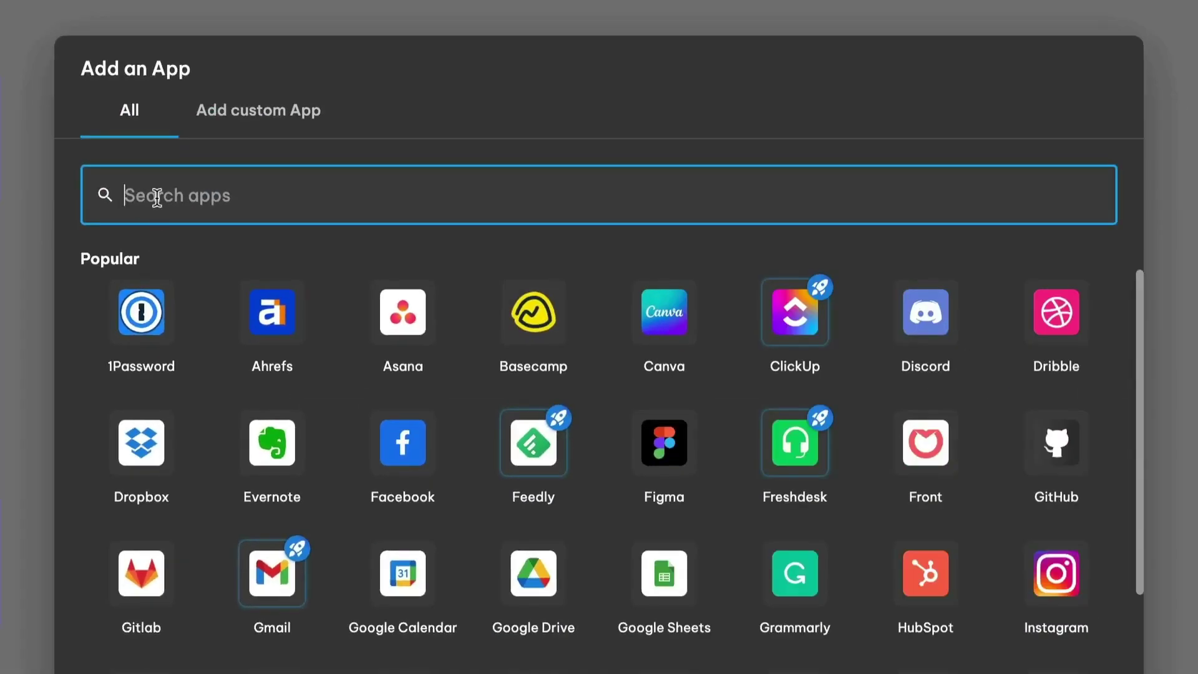
text(gmail)
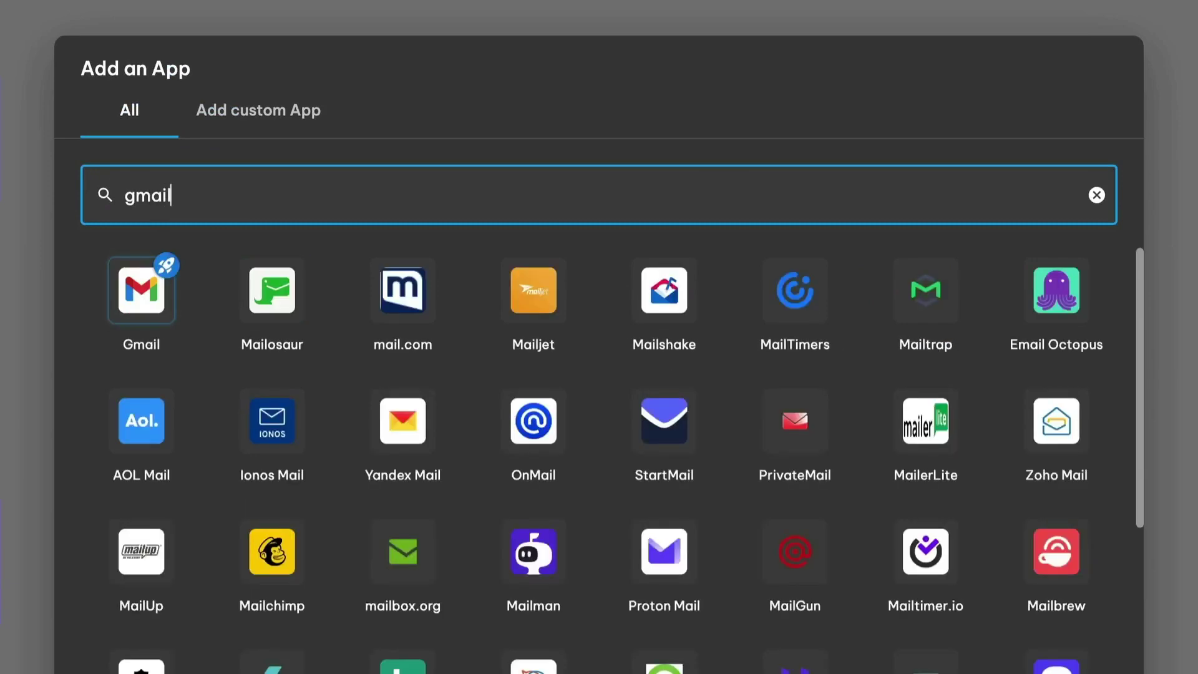
click(149, 298)
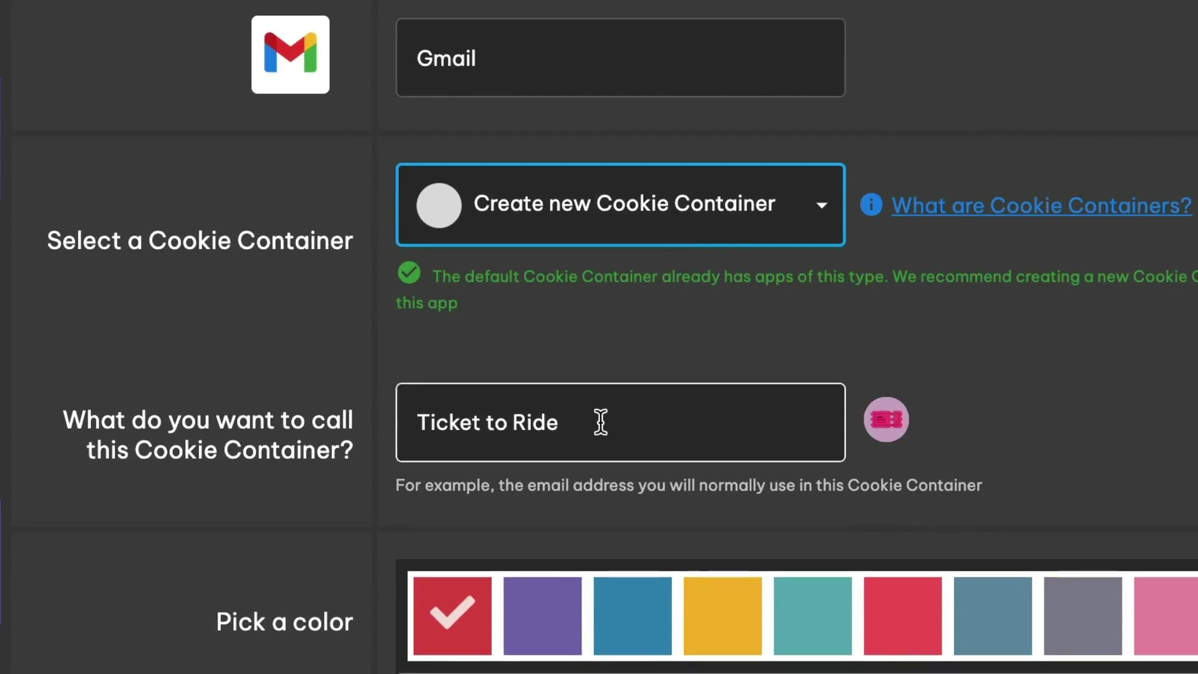
drag(601, 420, 404, 420)
text(Clien)
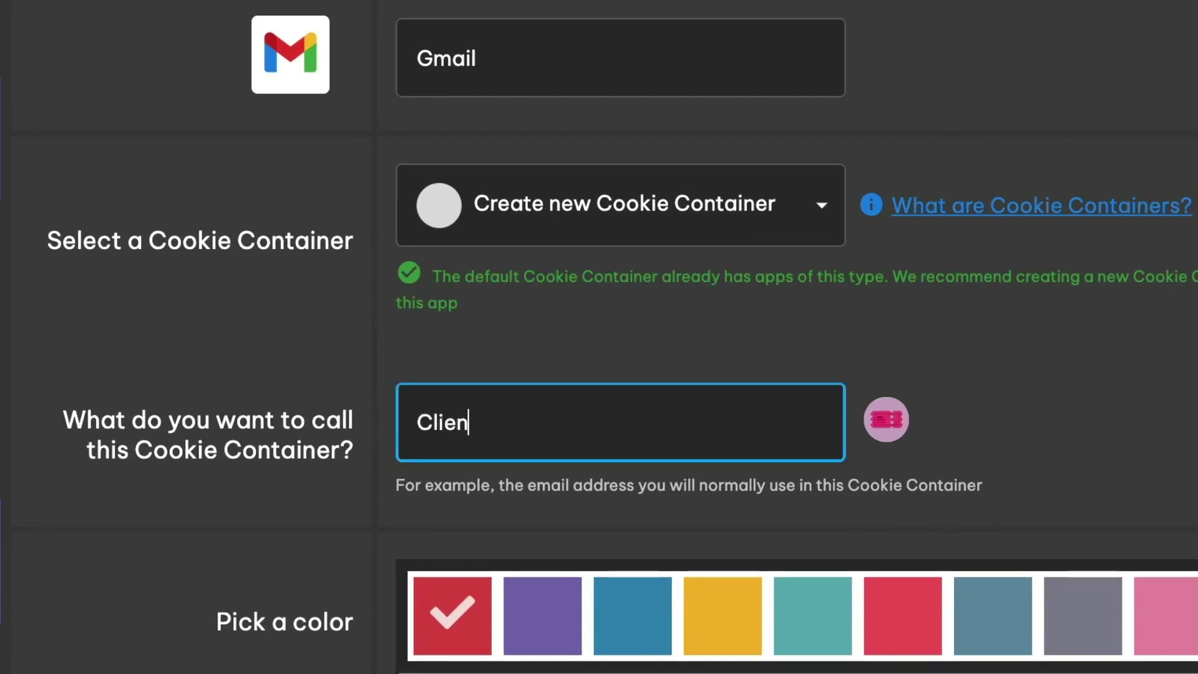
text(t X)
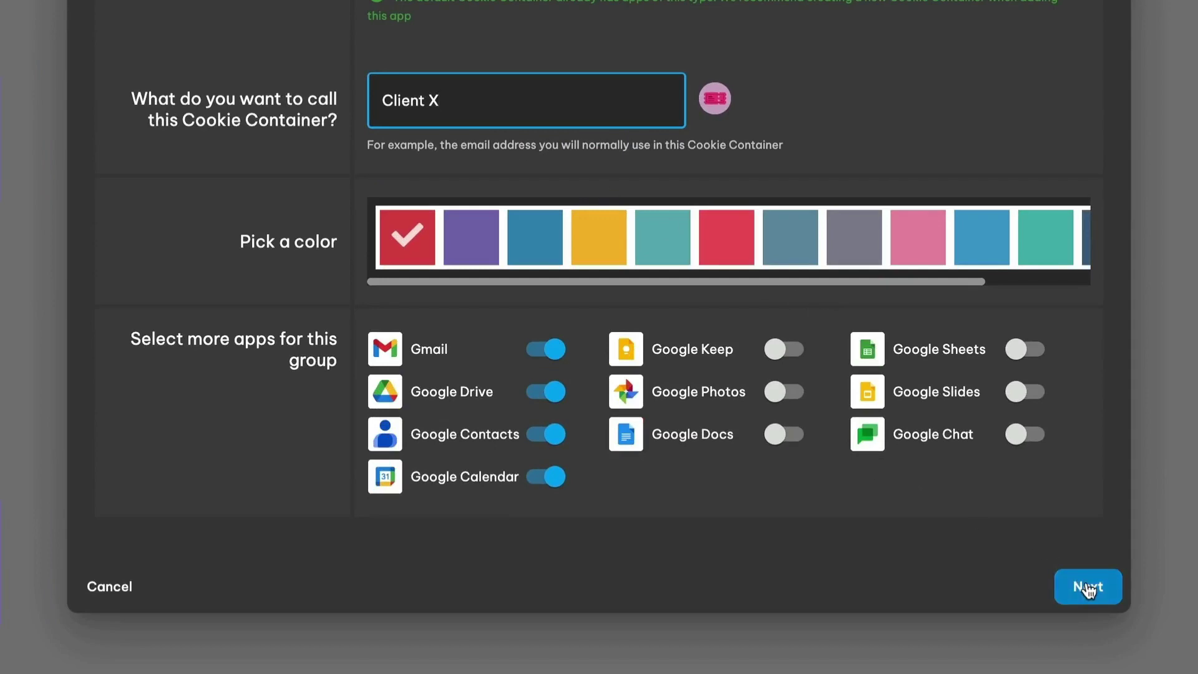
click(1089, 588)
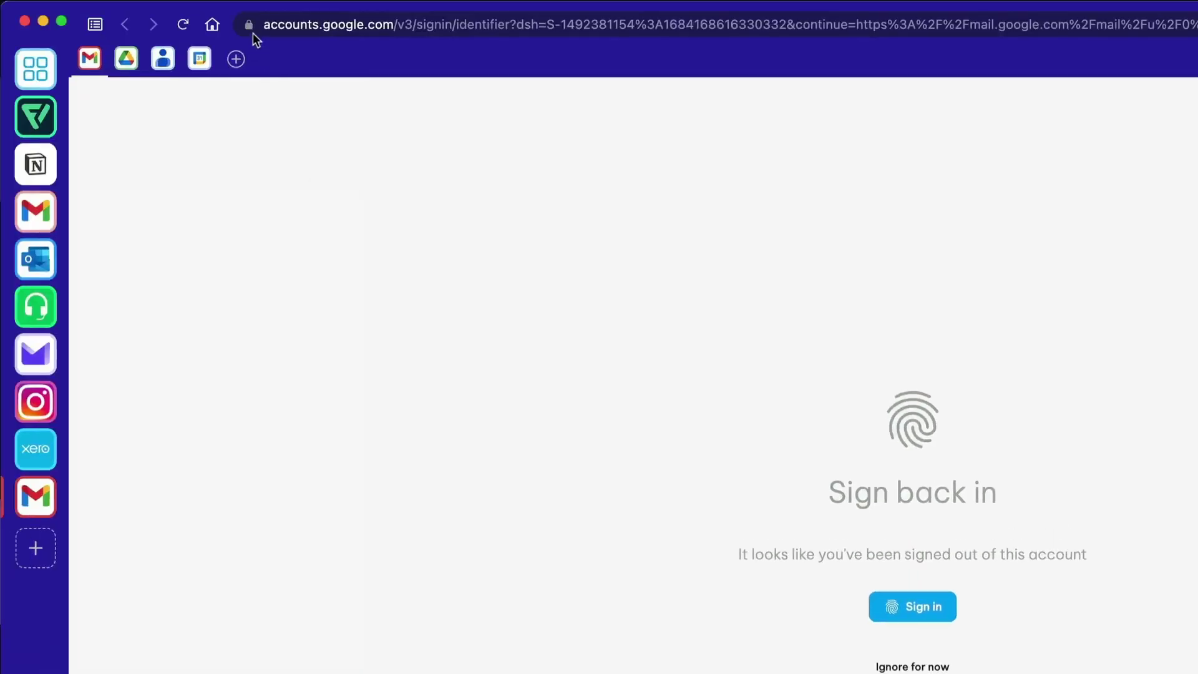
Add ClickUp and Twitter to the Client X group
click(235, 58)
click(265, 144)
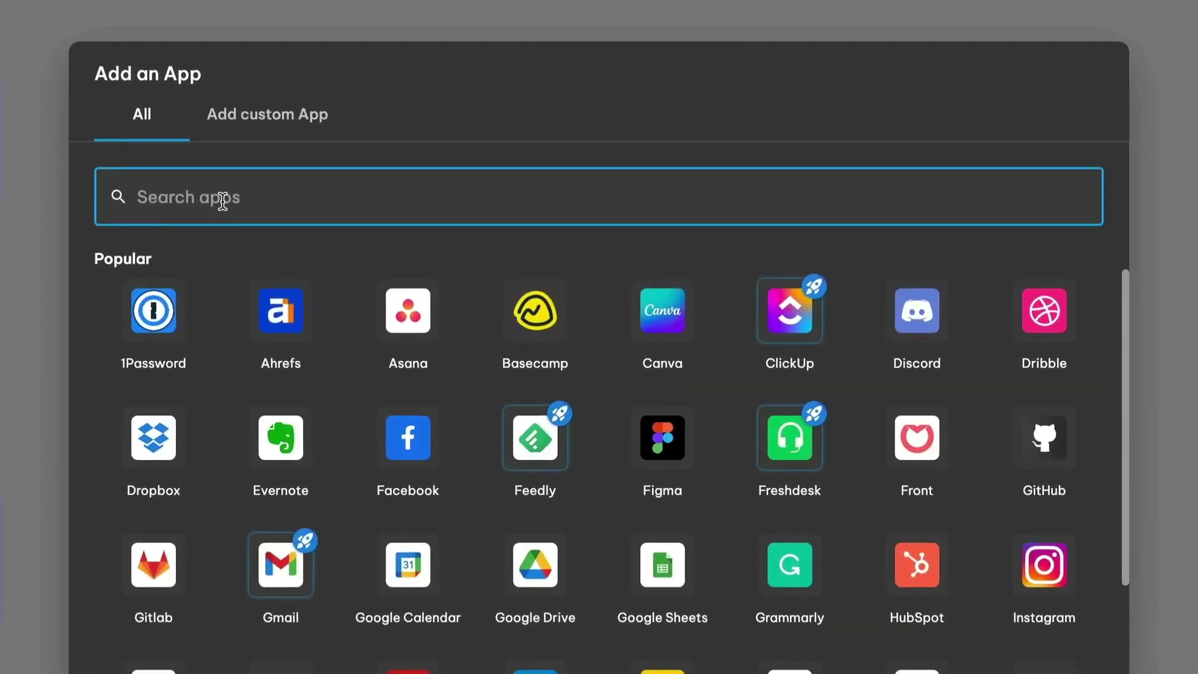
text(click)
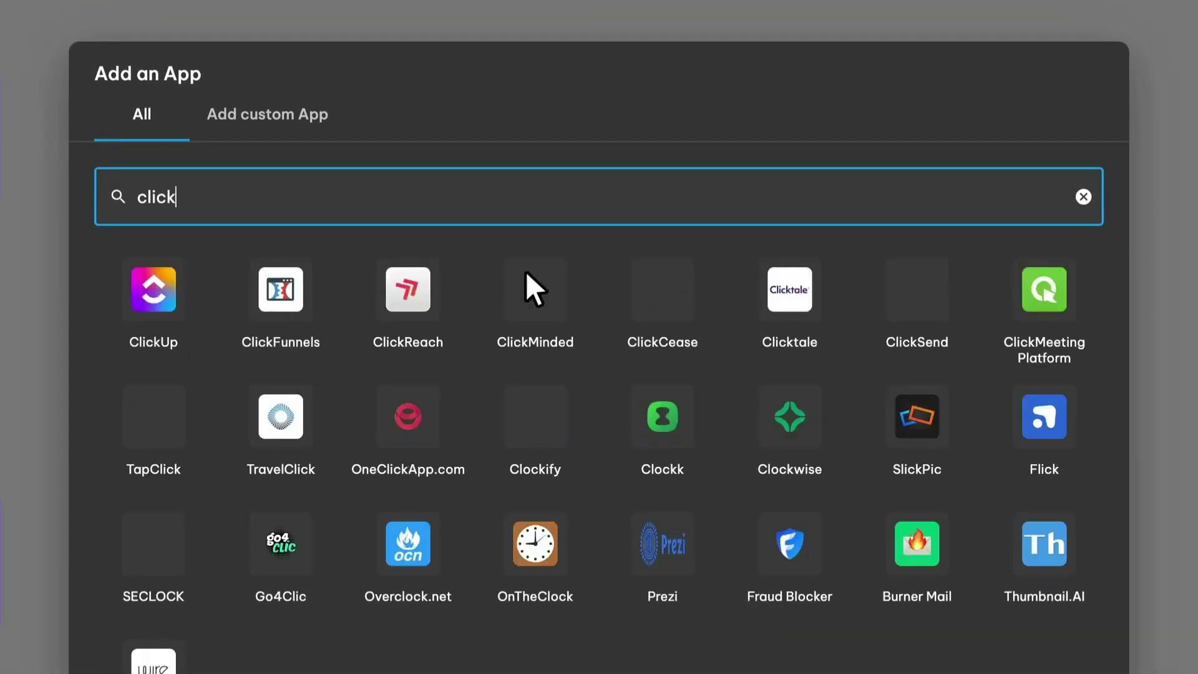
click(153, 289)
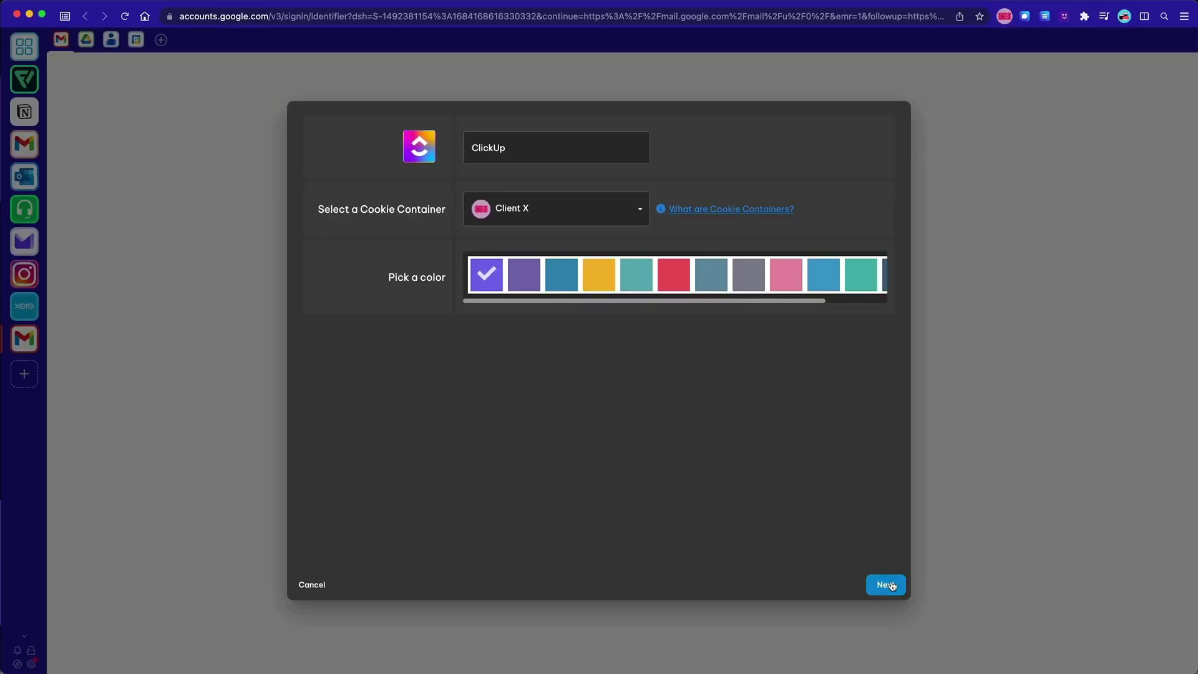
click(886, 585)
click(186, 40)
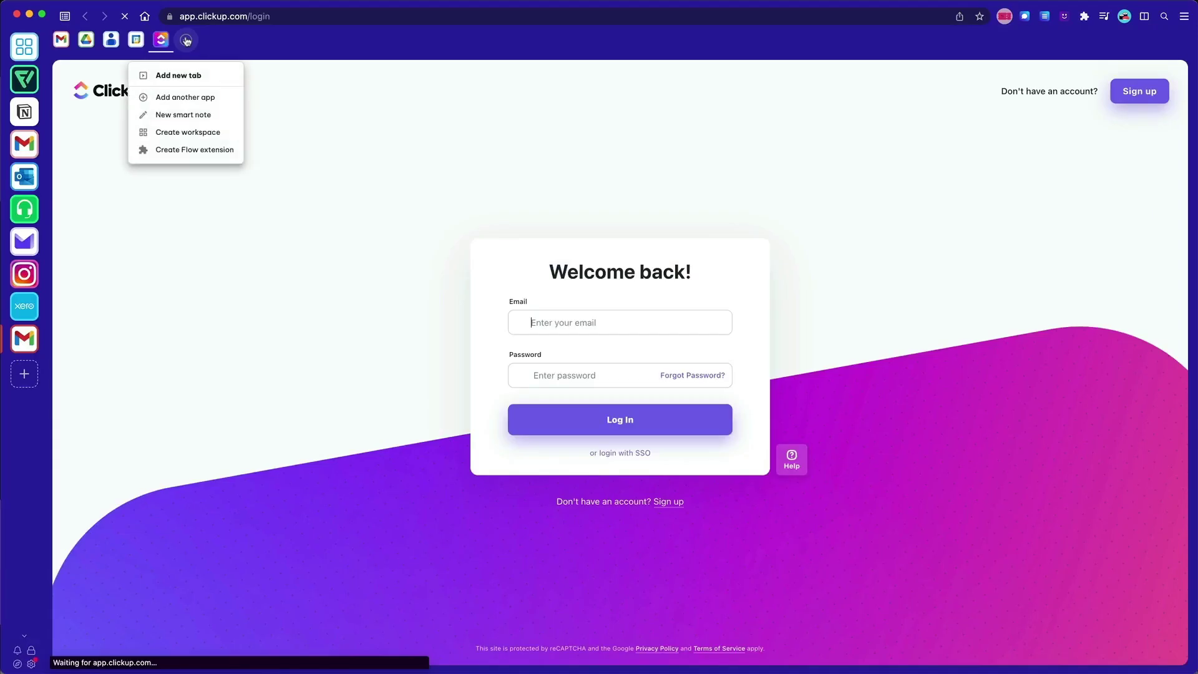
click(201, 98)
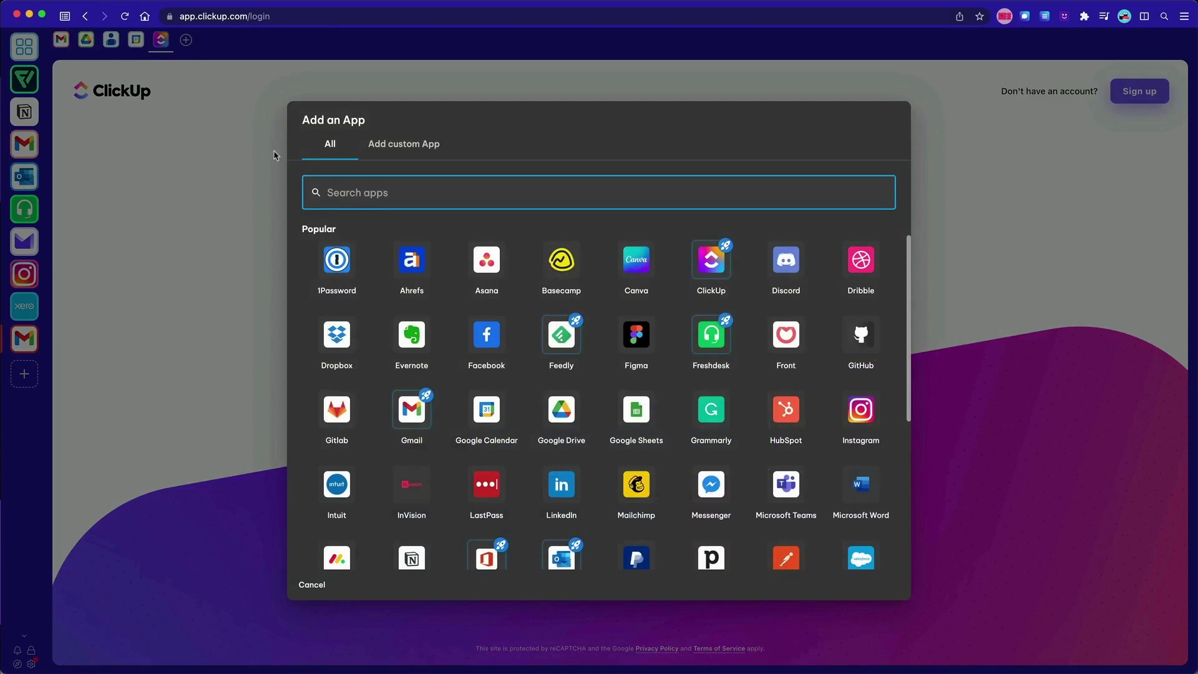
text(twitt)
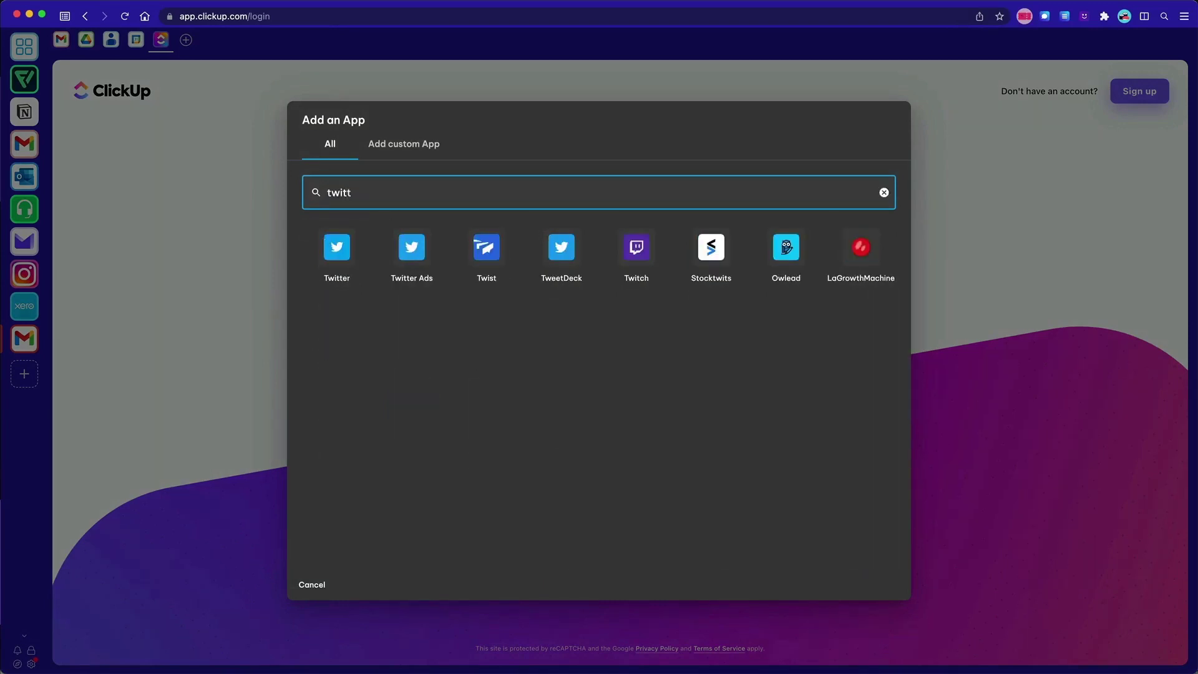
click(337, 245)
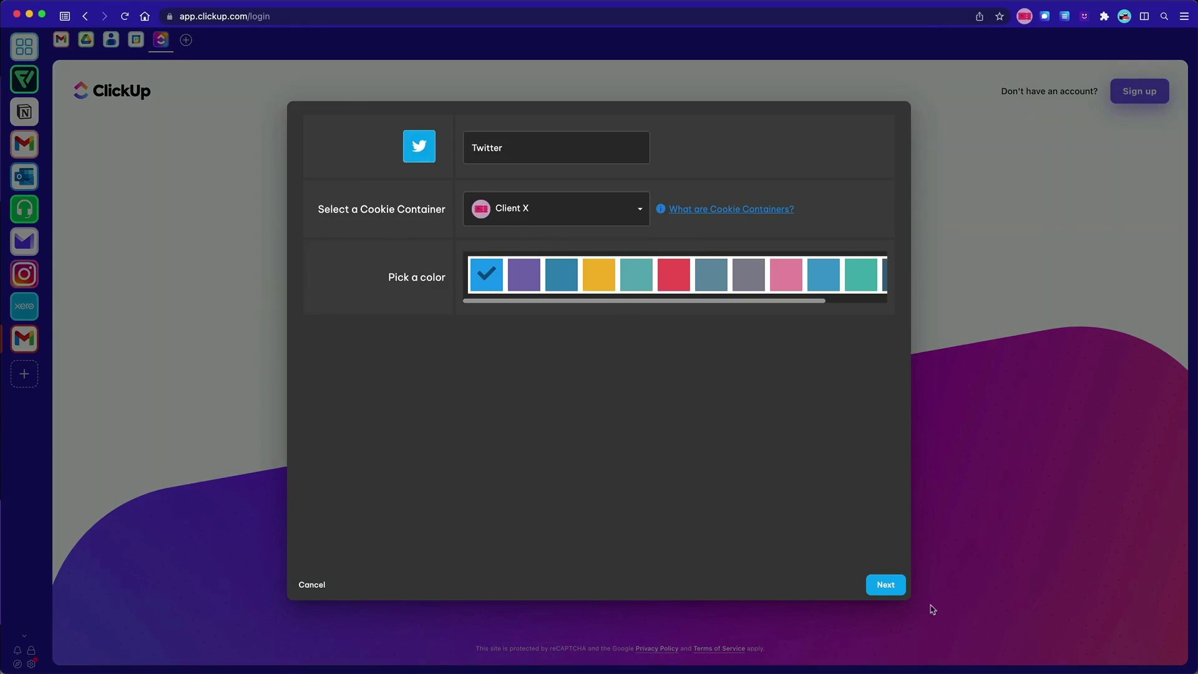
click(882, 586)
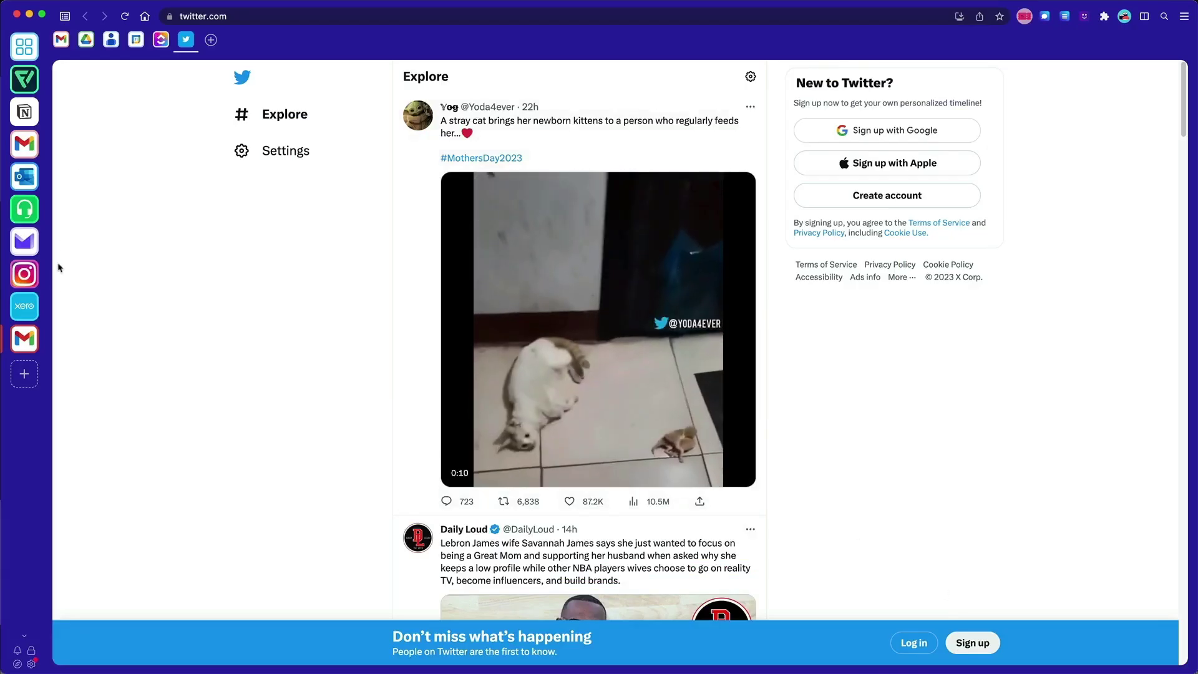
Set the Client x group's dock icon to the Face with Peeking Eye emoji
mouse_move(26, 342)
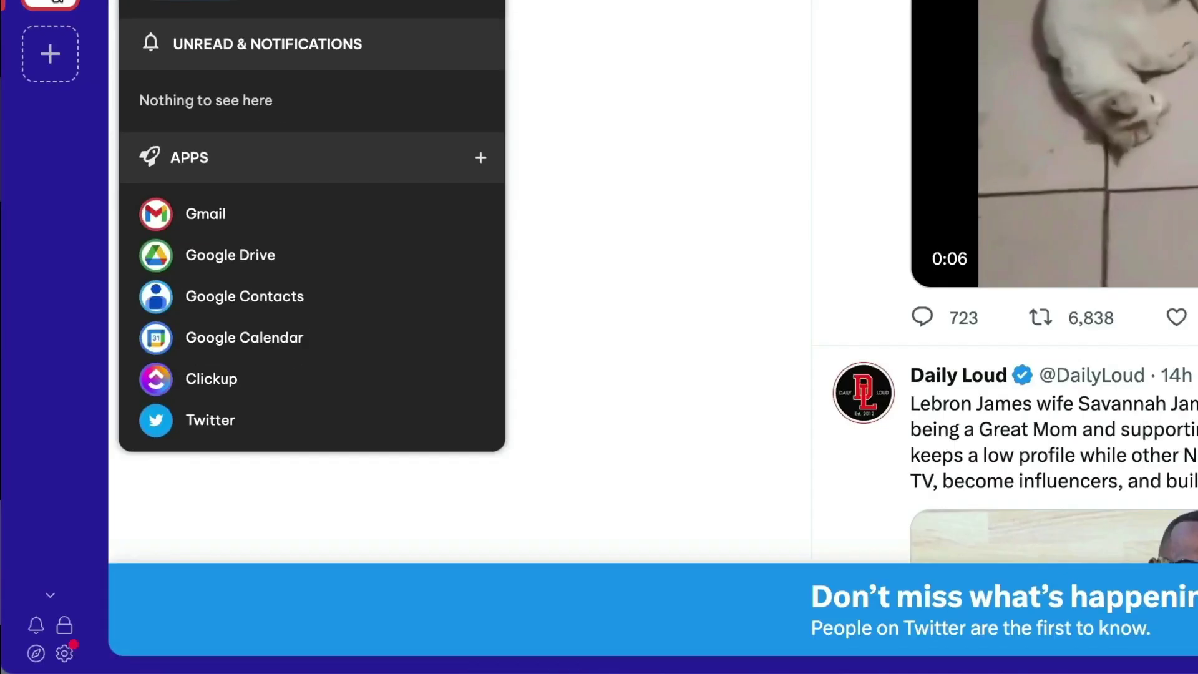
right_click(94, 327)
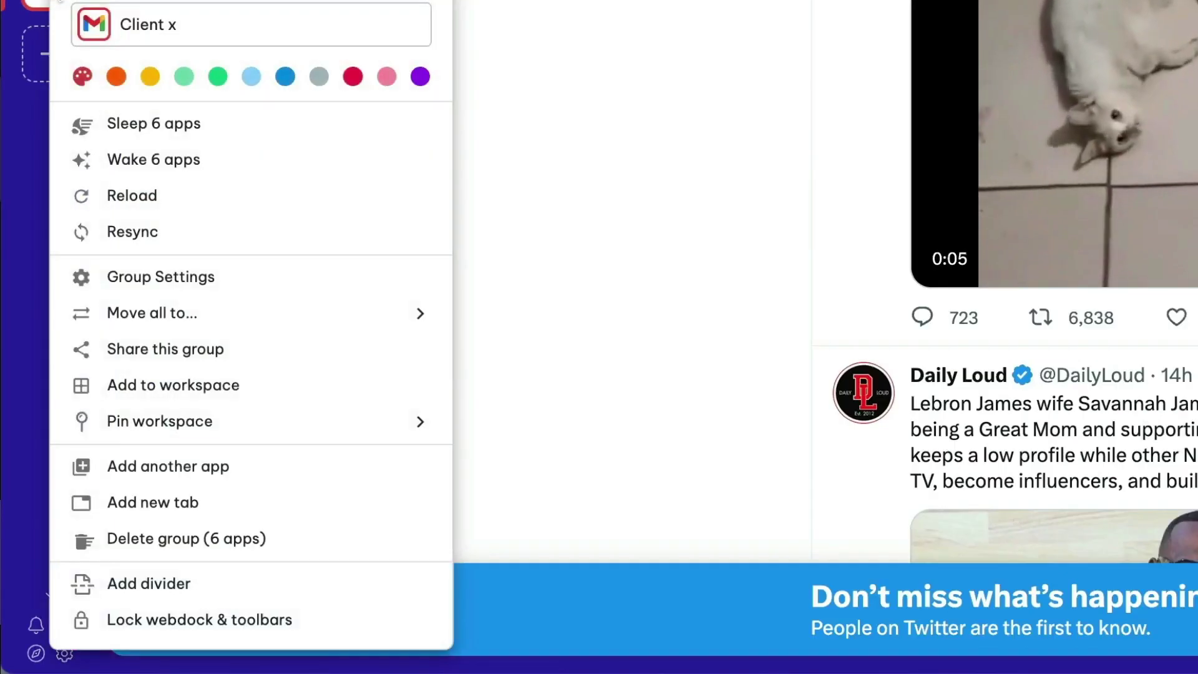
click(94, 21)
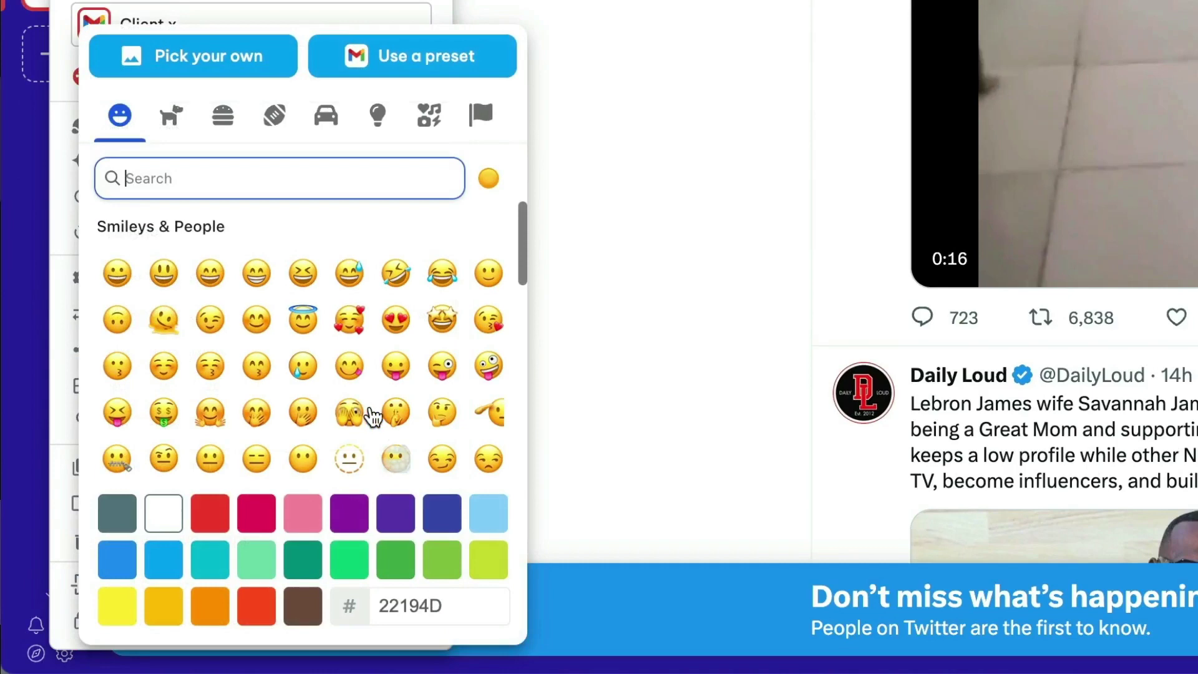
scroll(356, 418, down, 10)
scroll(355, 418, up, 15)
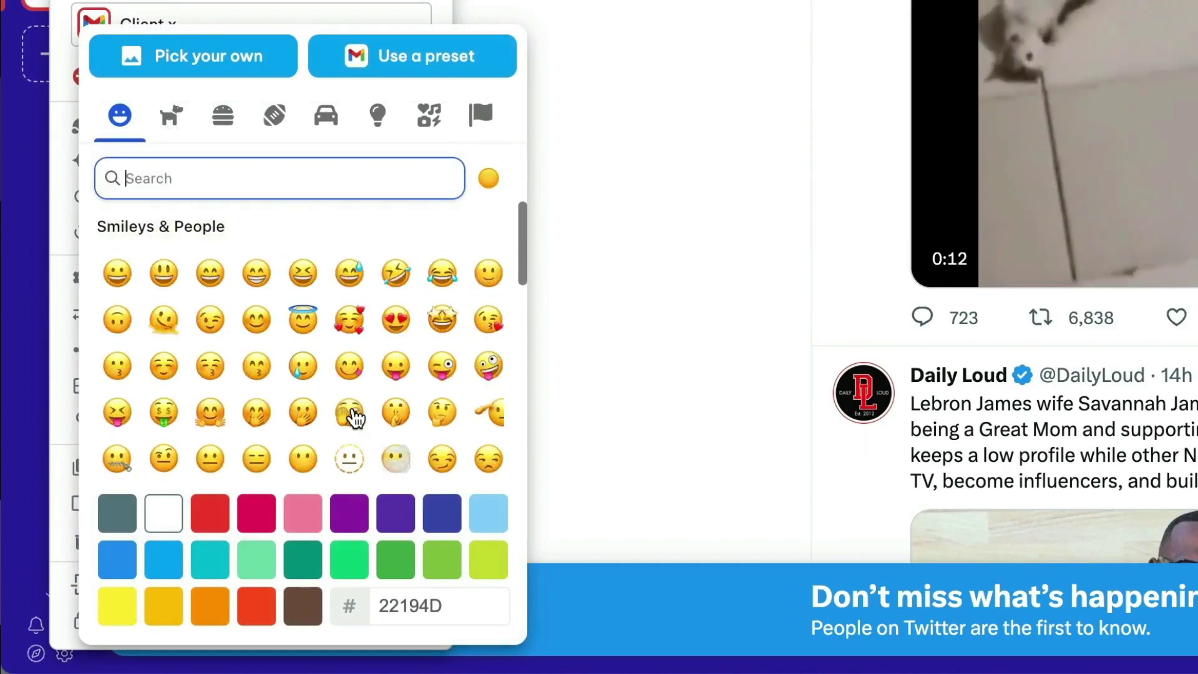
click(355, 417)
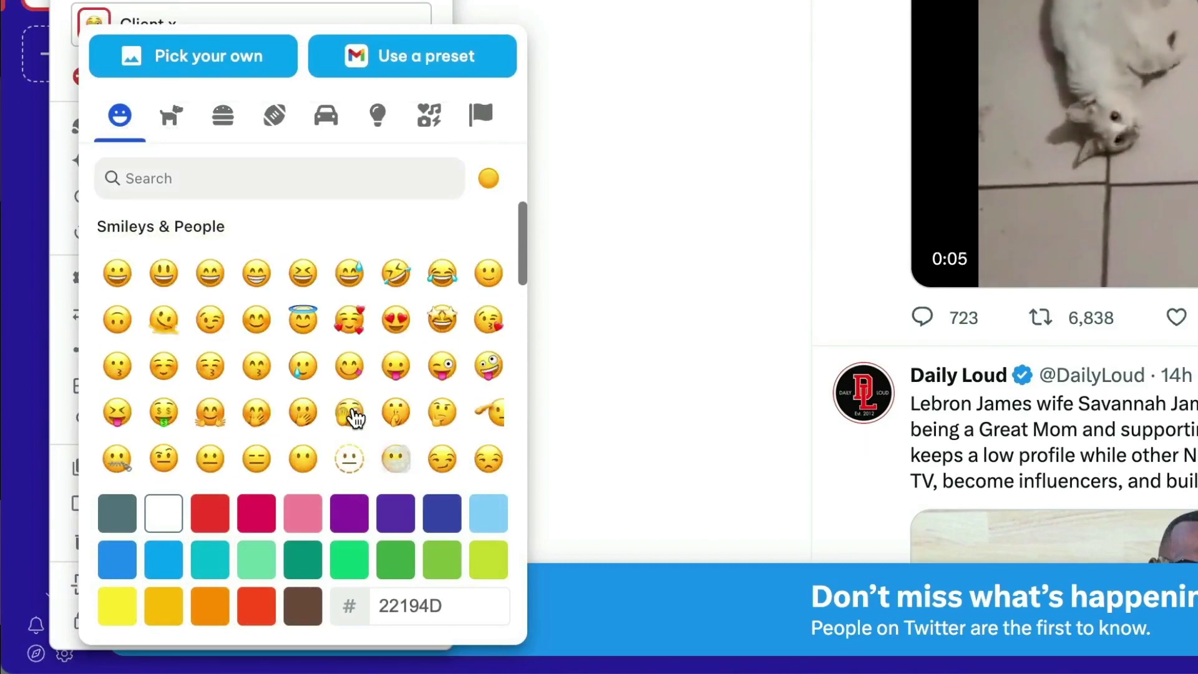
click(275, 18)
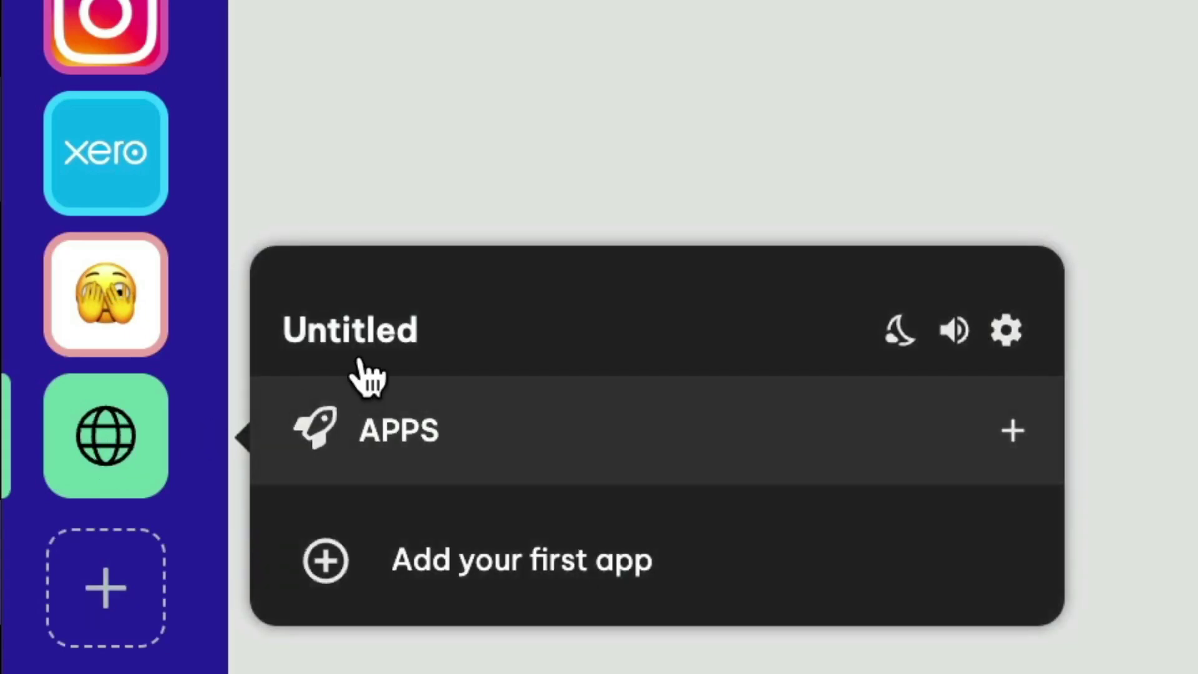
Name the group 'Personal' and add Proton Mail in a 'Personal' cookie container
drag(428, 326, 284, 328)
text(P)
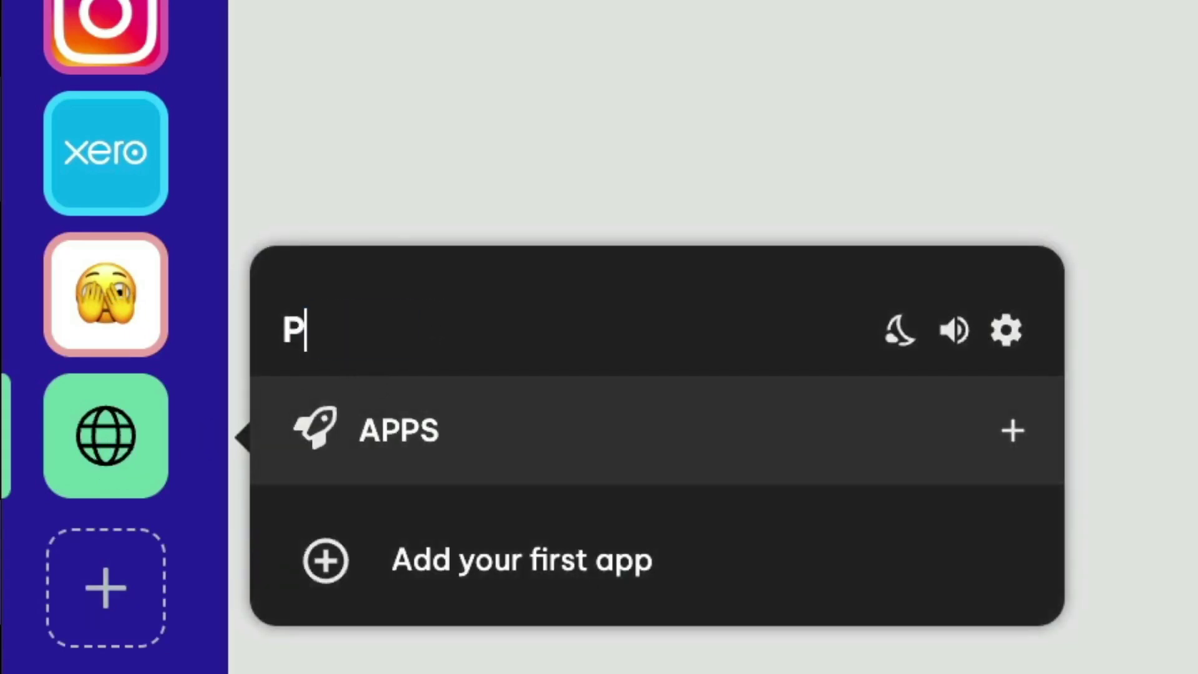
text(ersonal)
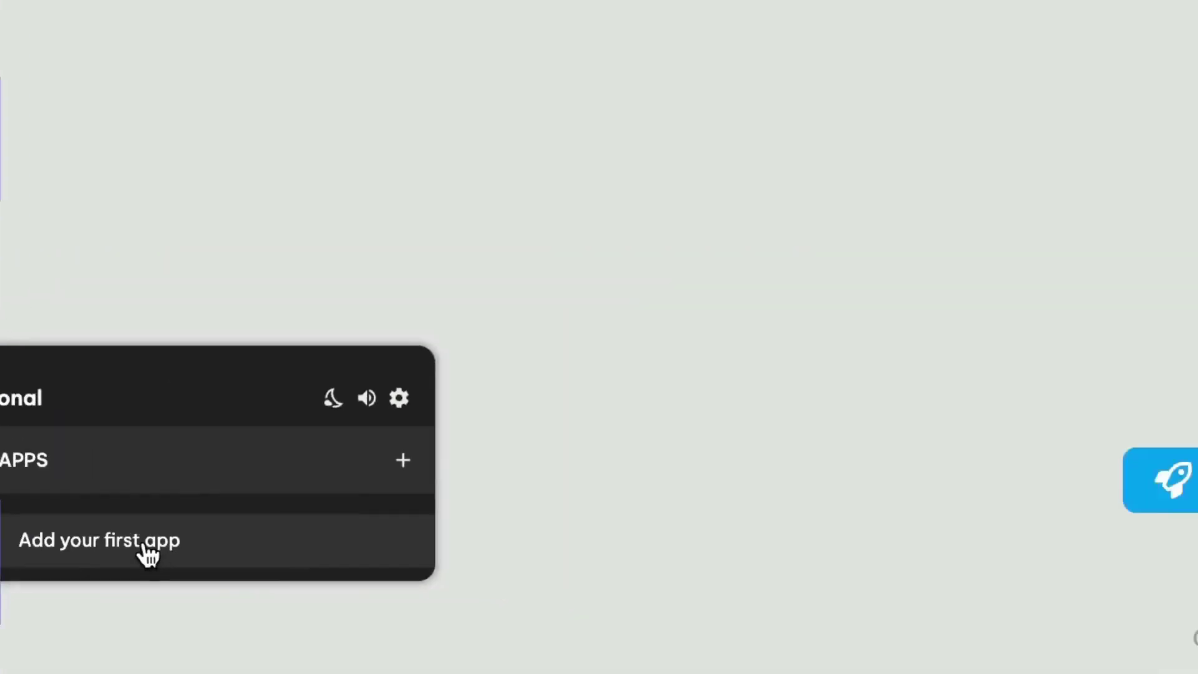
click(593, 560)
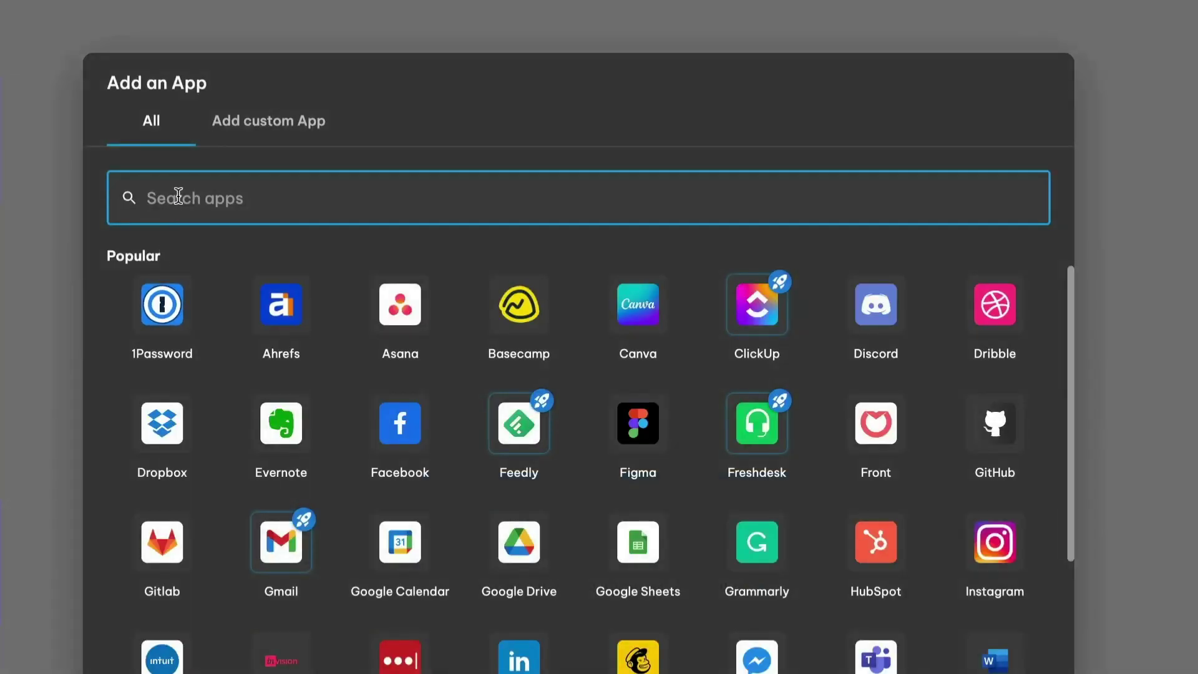
text(prot)
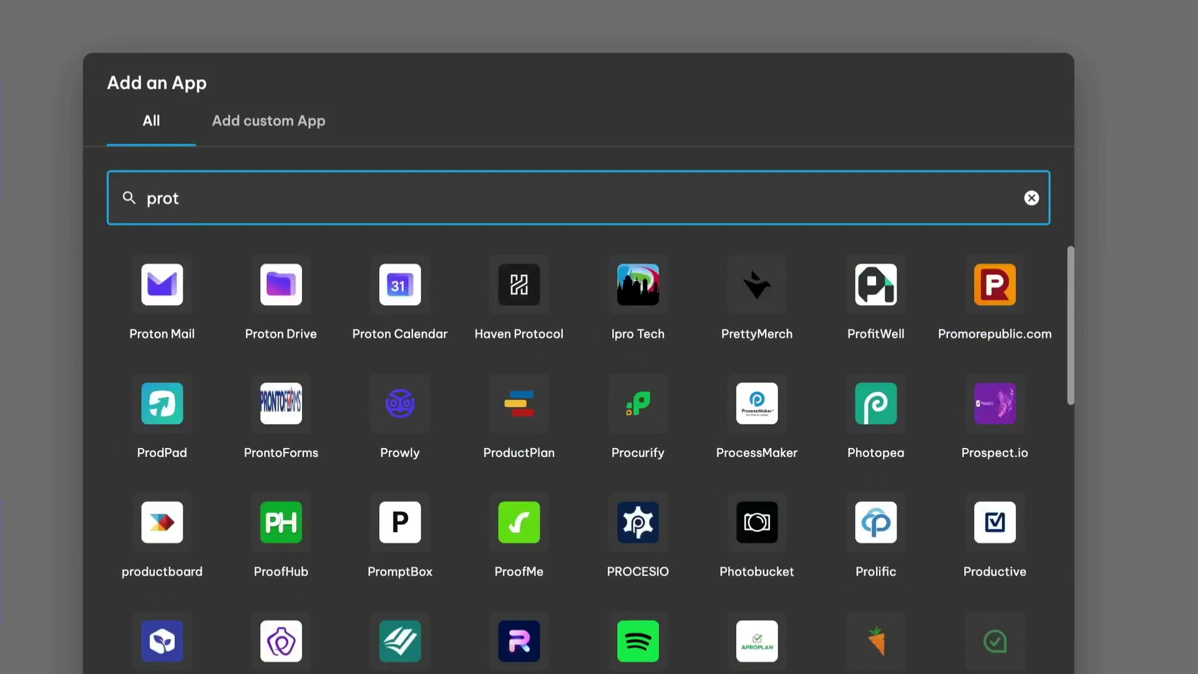
click(162, 286)
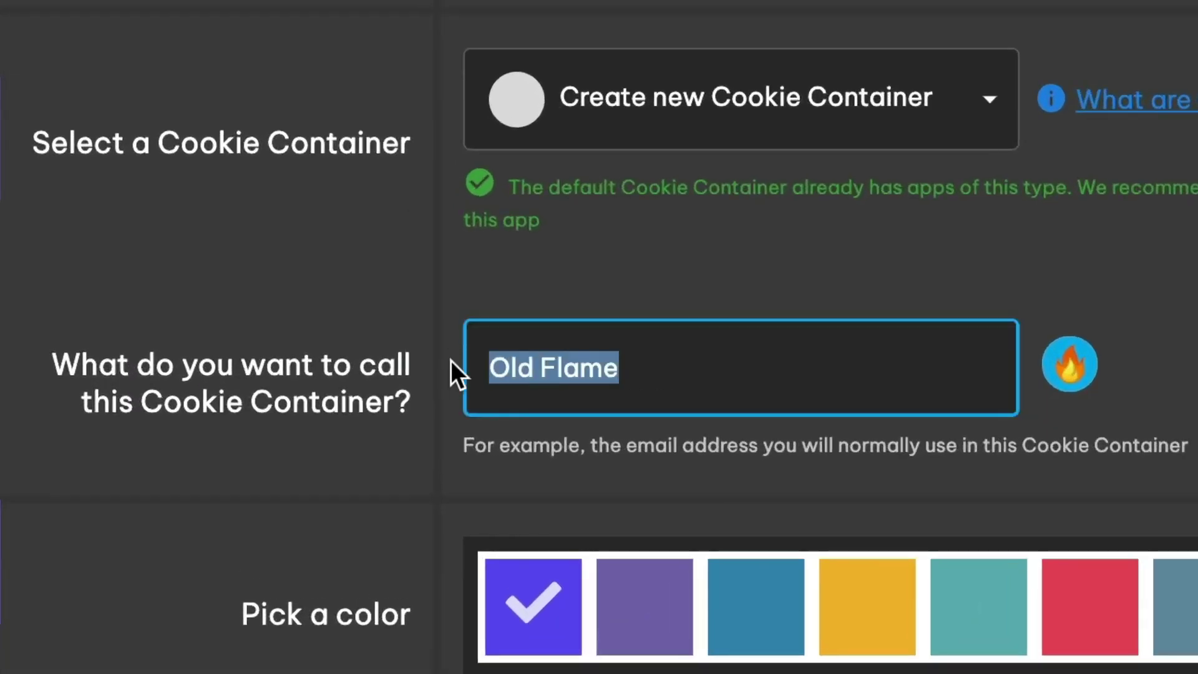
text(Personal)
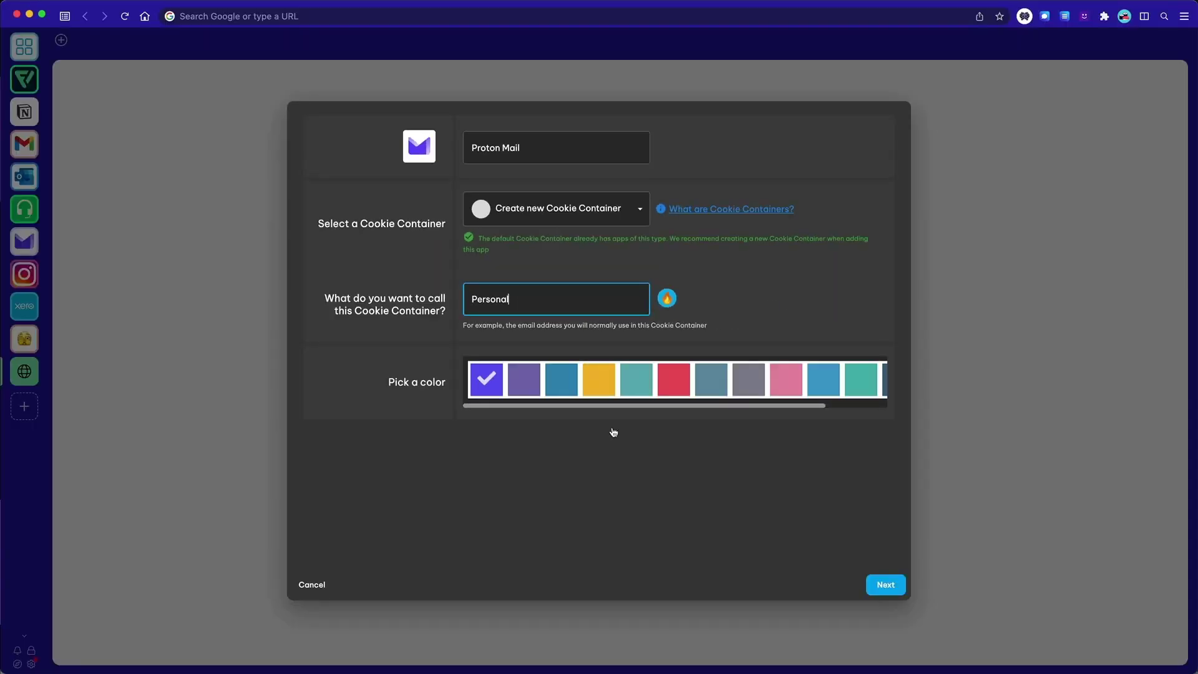
click(884, 584)
click(86, 40)
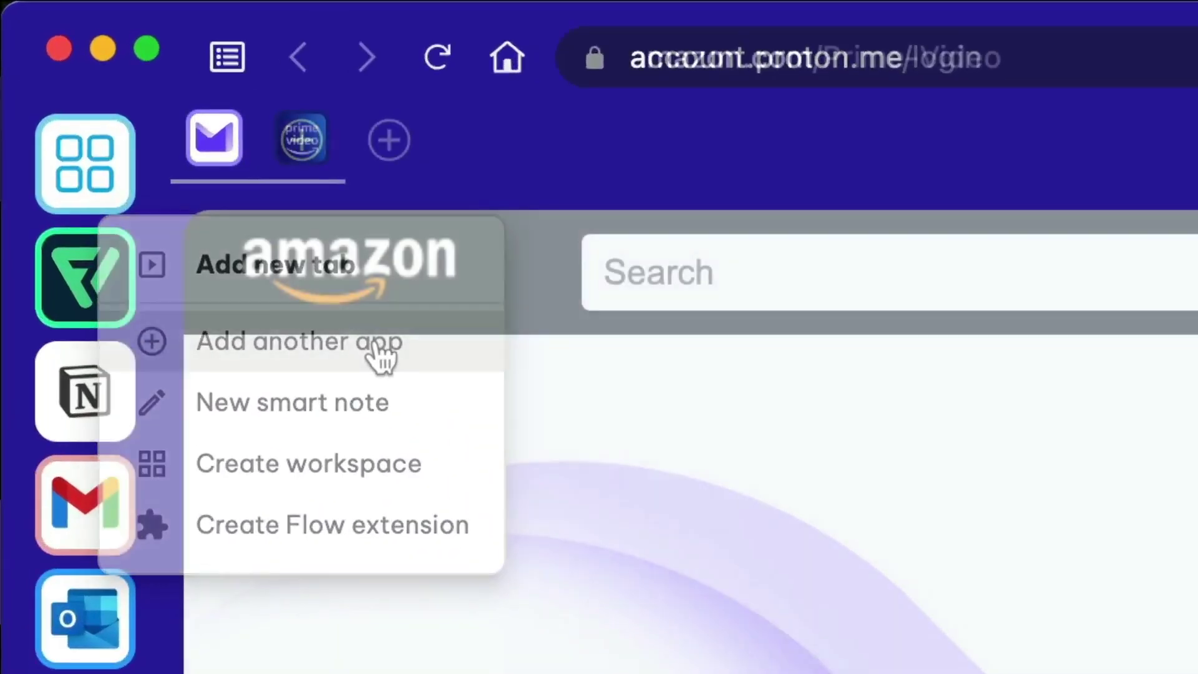
click(388, 139)
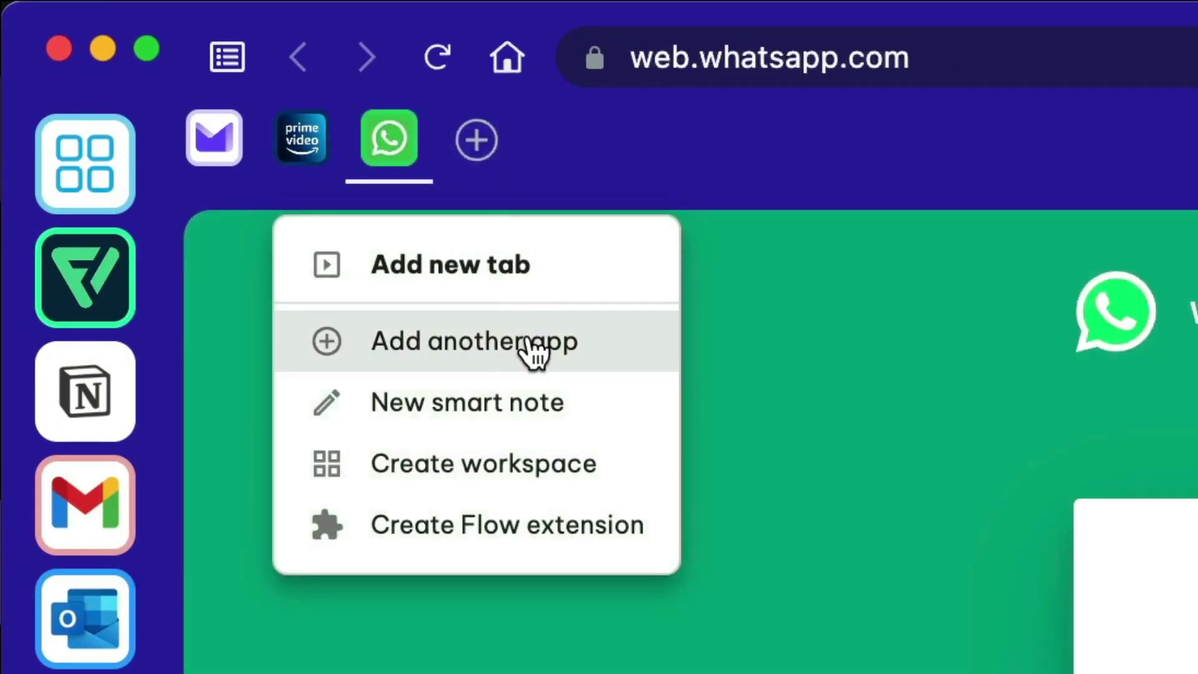
Add Netflix, put WhatsApp first among the tabs, and move Webmail Accounts up one slot
click(535, 350)
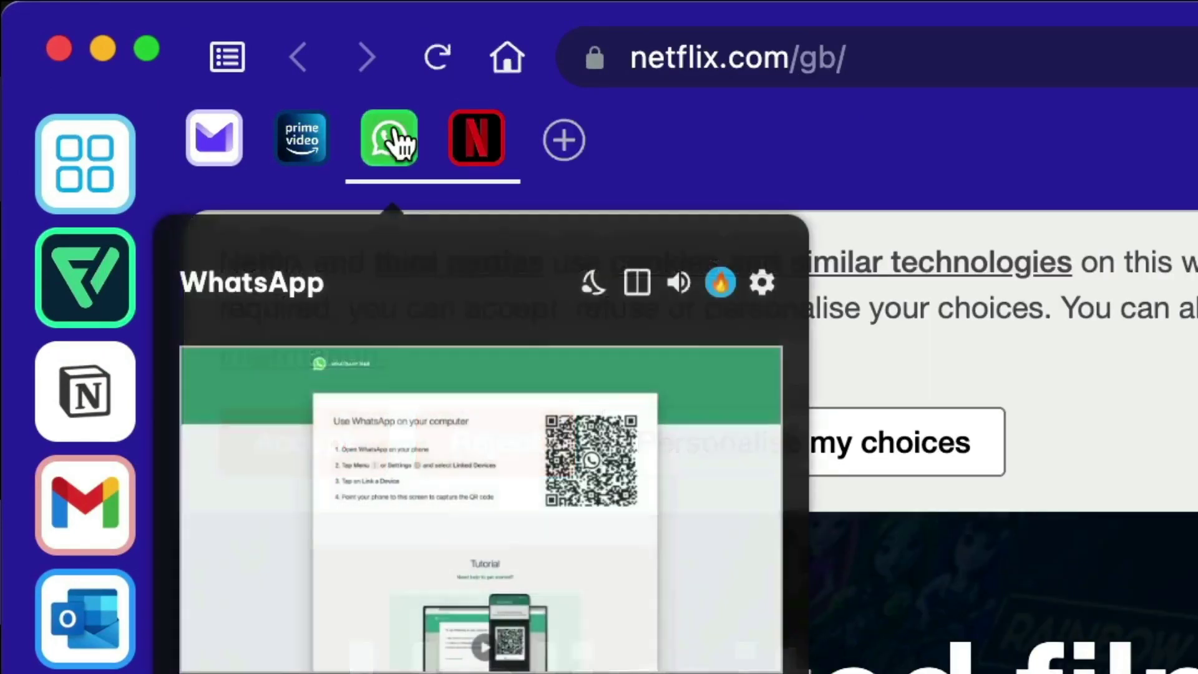
drag(391, 131, 196, 137)
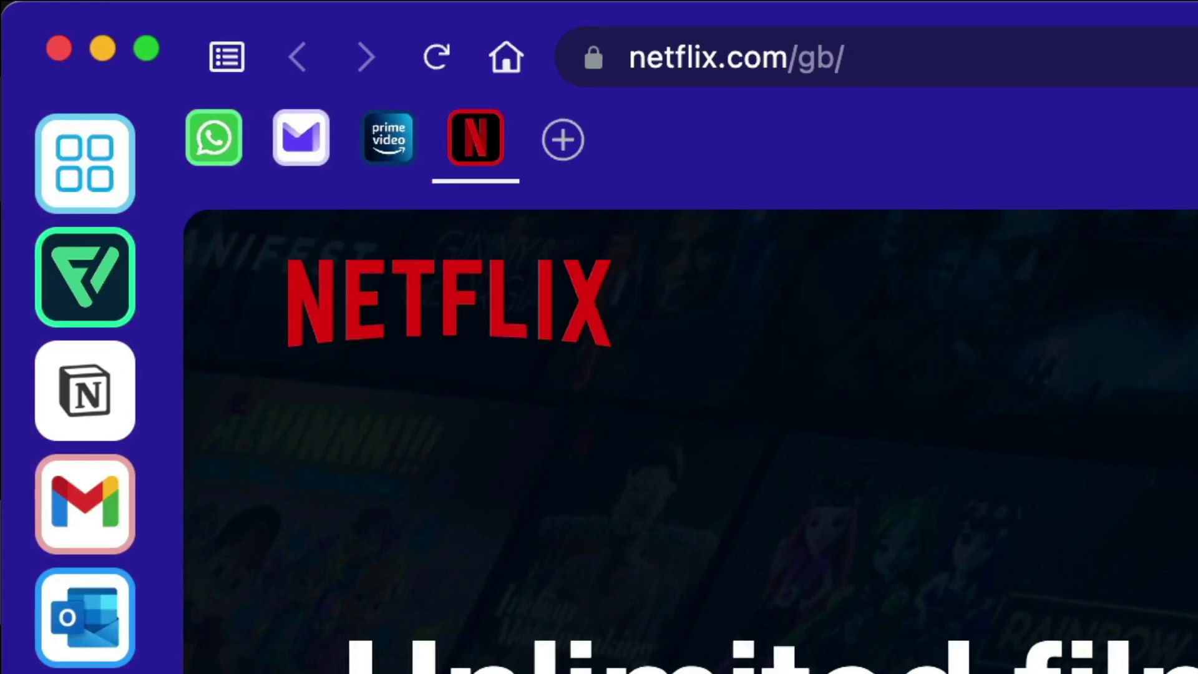
click(88, 178)
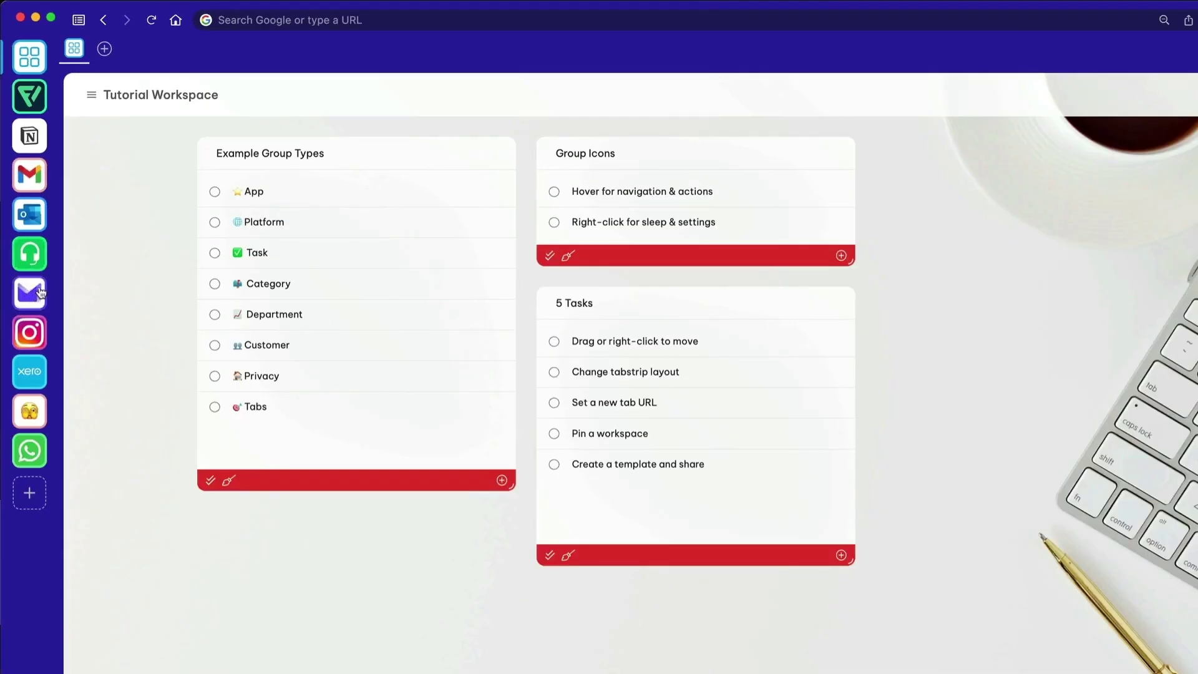
drag(40, 292, 29, 251)
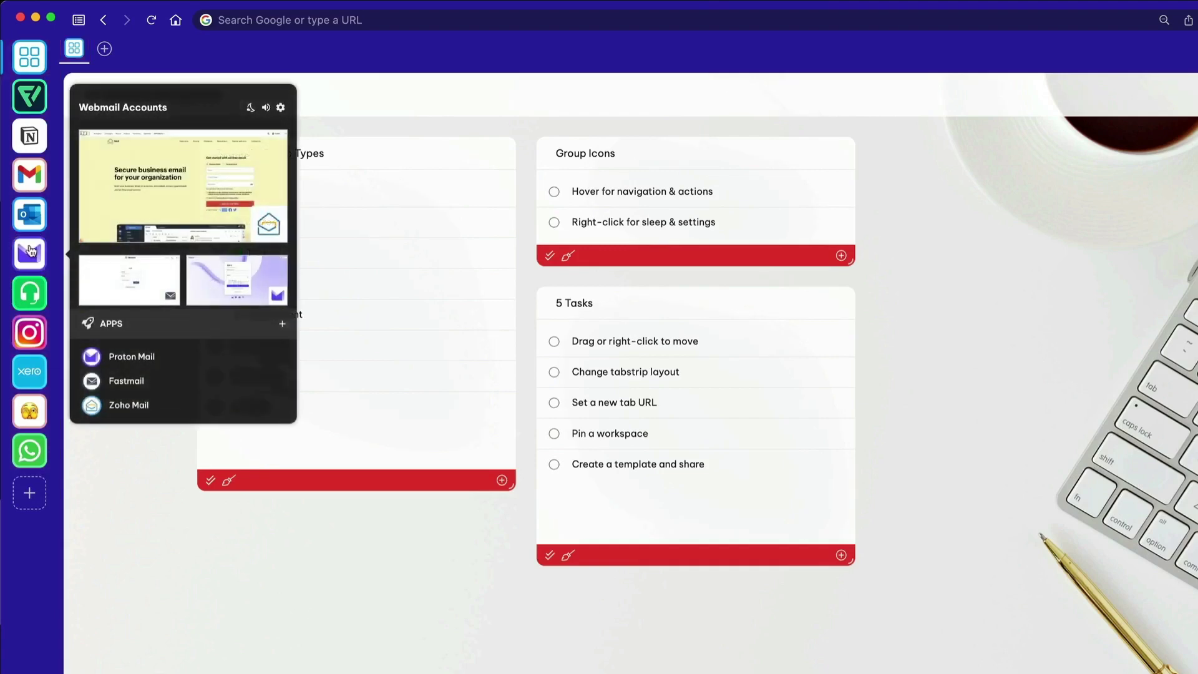
right_click(29, 250)
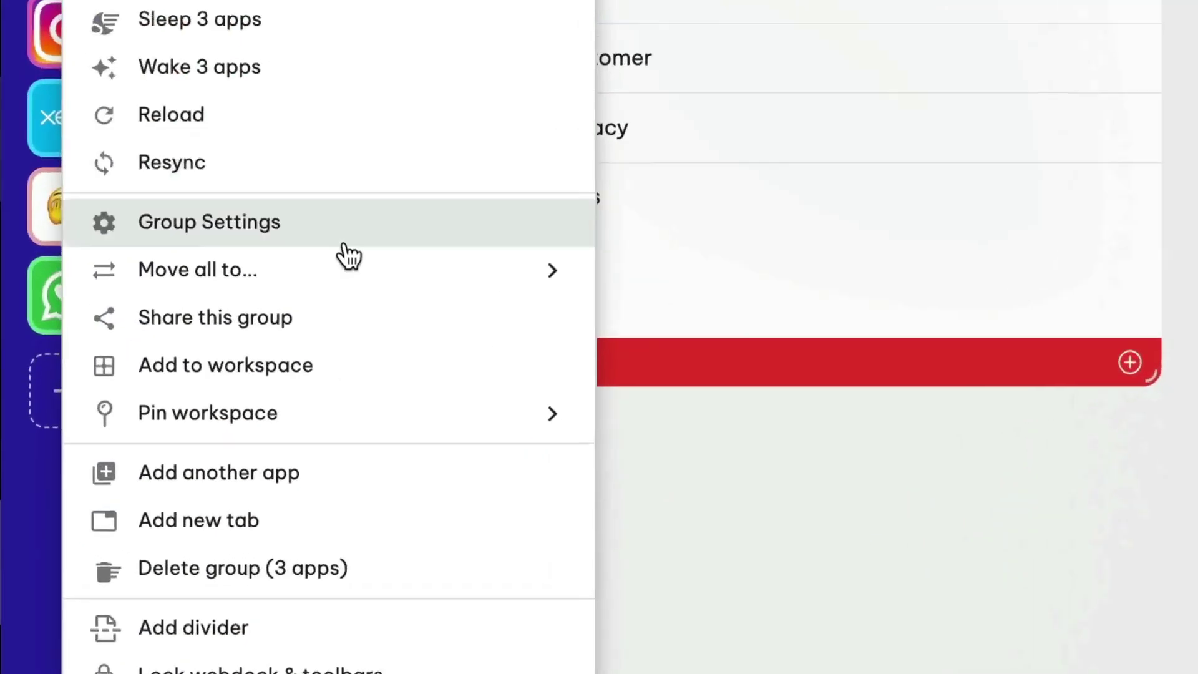
mouse_move(156, 437)
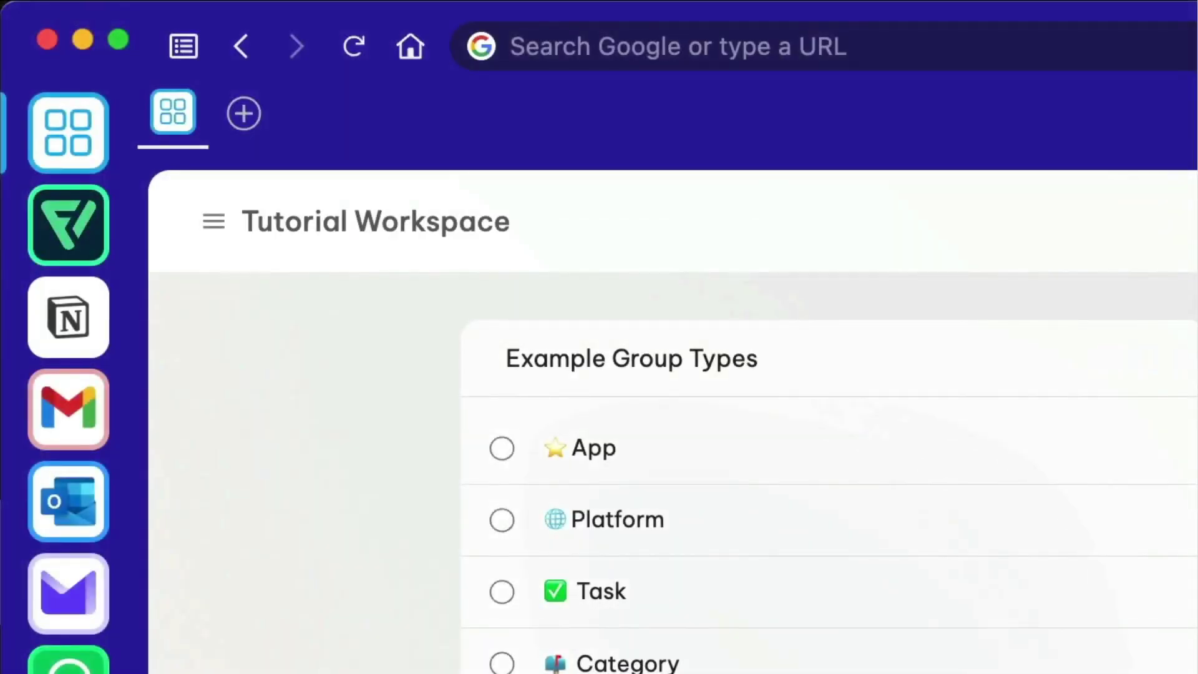
Try Creative Workspace's tabs on their own tab bar, then return them alongside toolbar apps
click(68, 232)
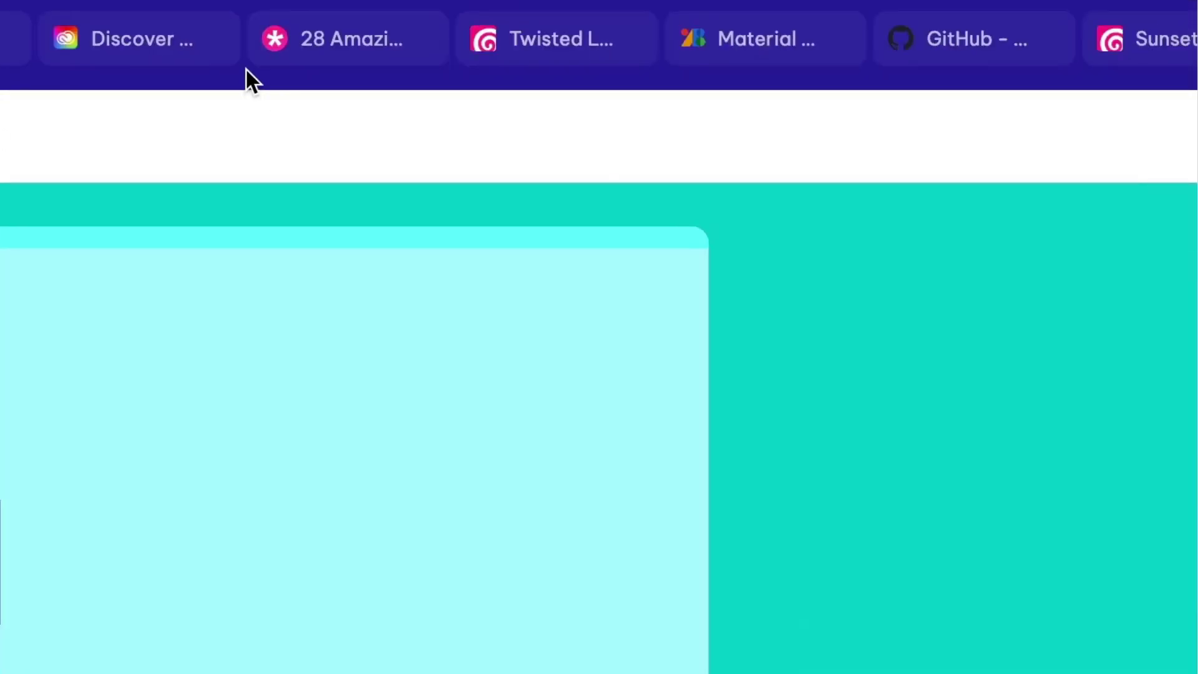
right_click(246, 69)
mouse_move(525, 218)
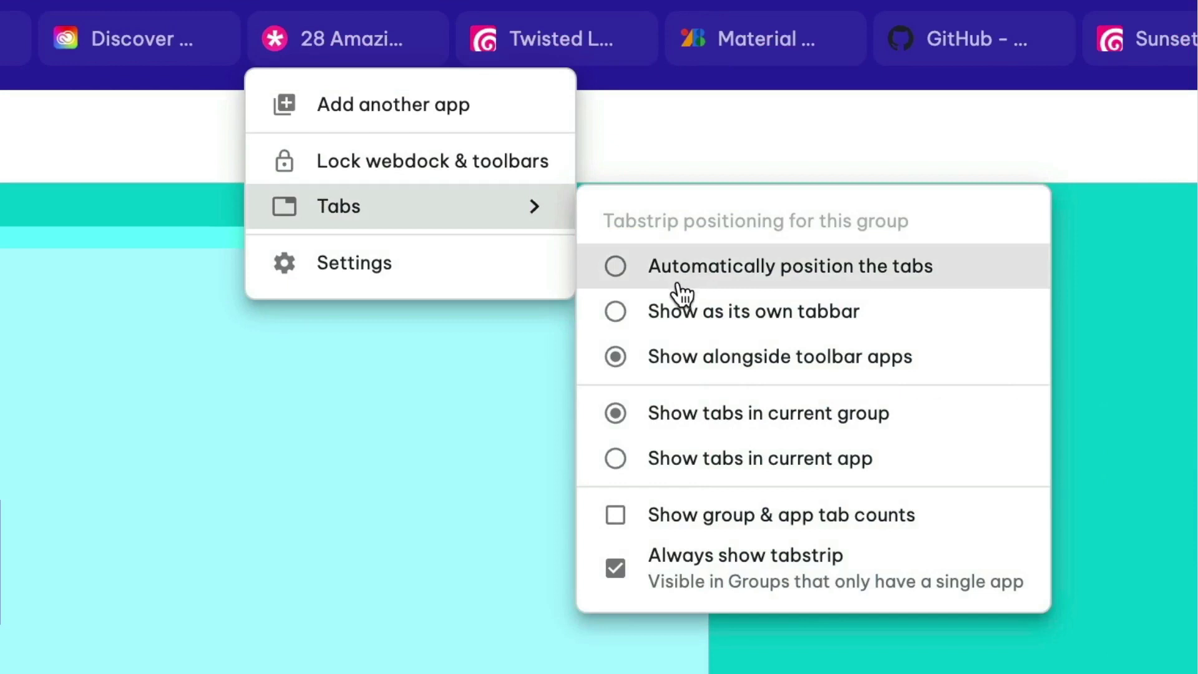
click(682, 319)
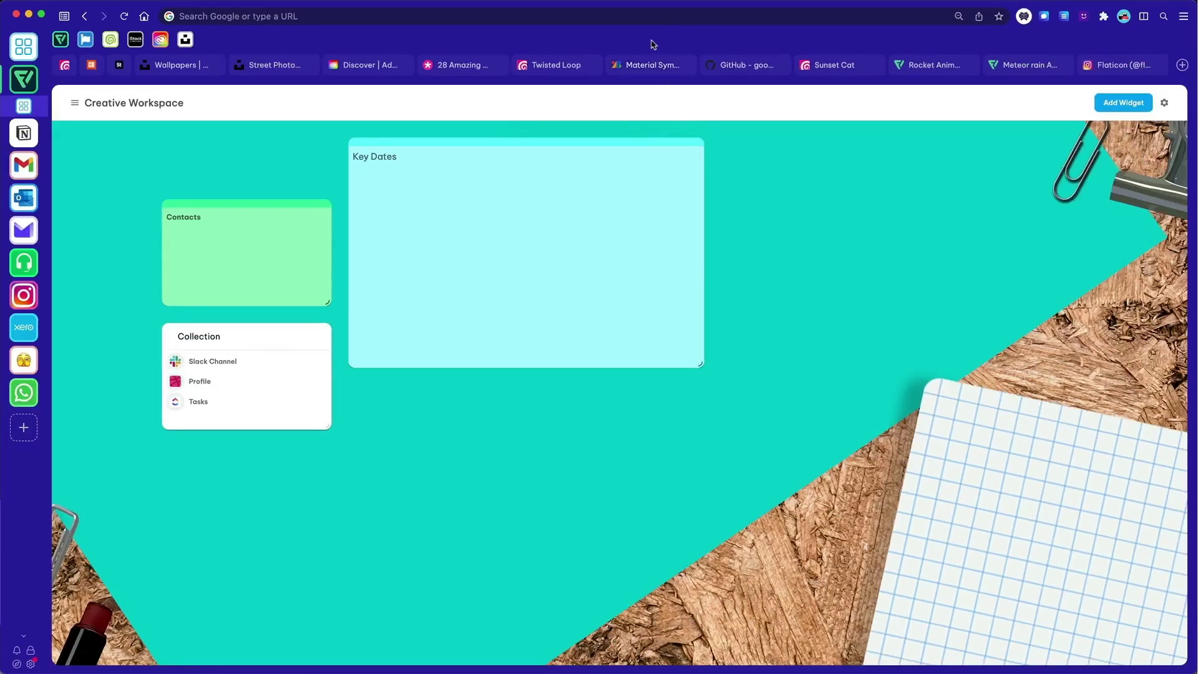
right_click(654, 44)
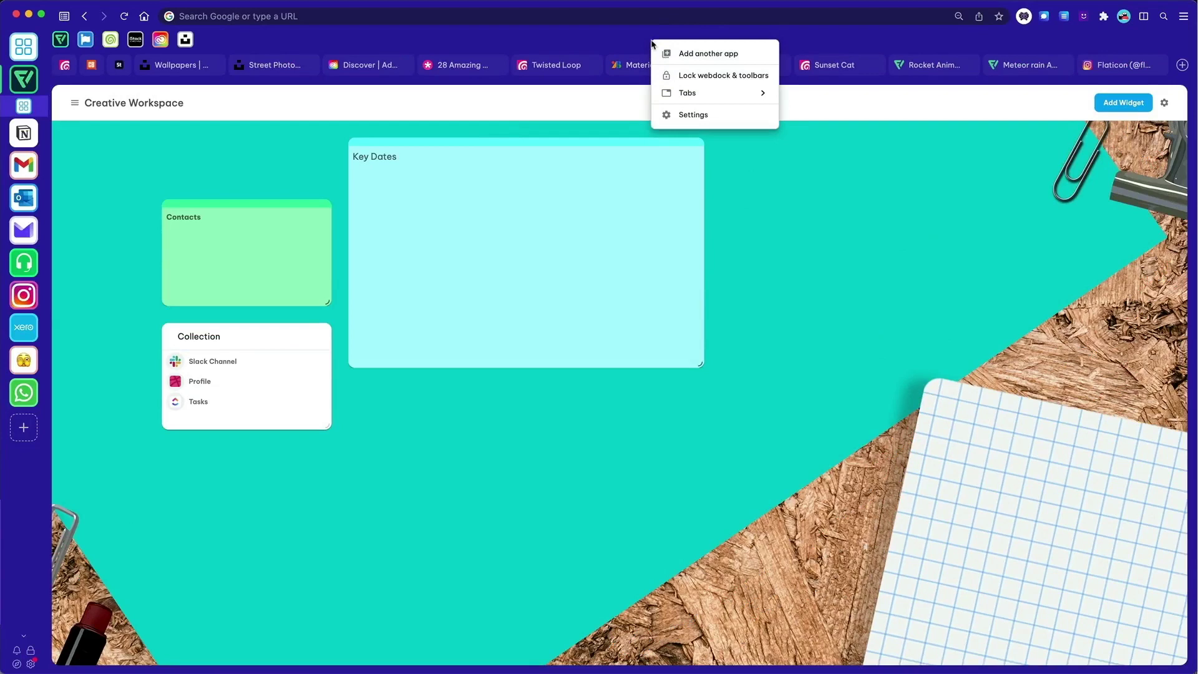
mouse_move(671, 98)
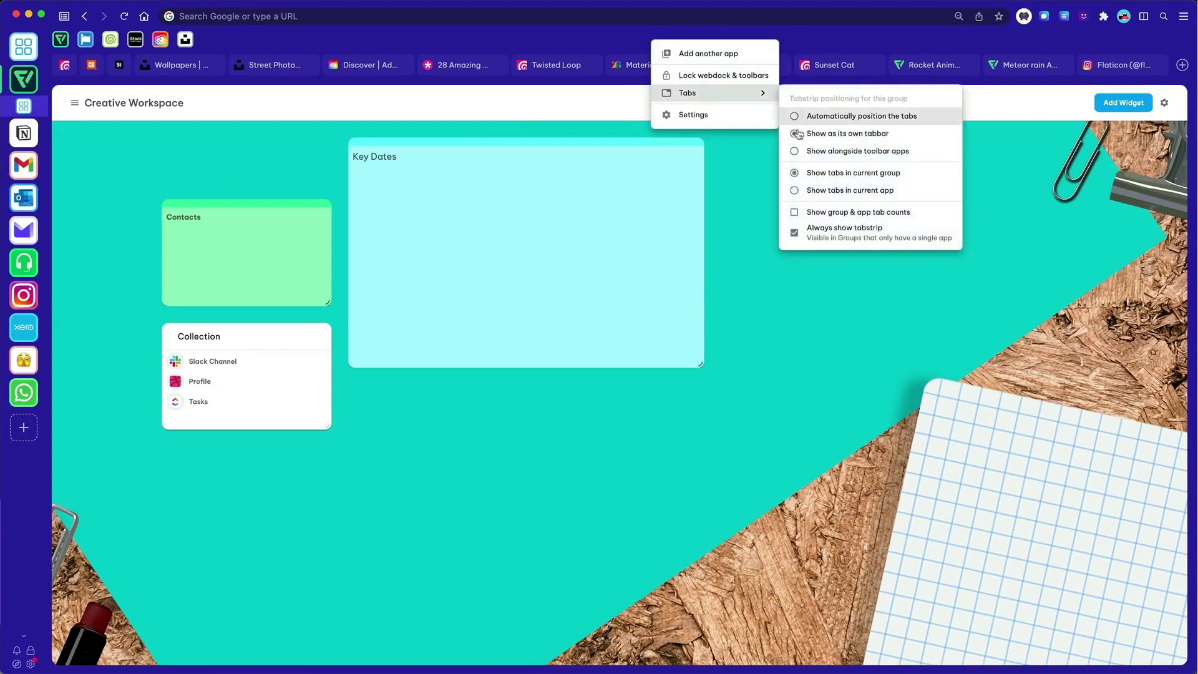
click(805, 151)
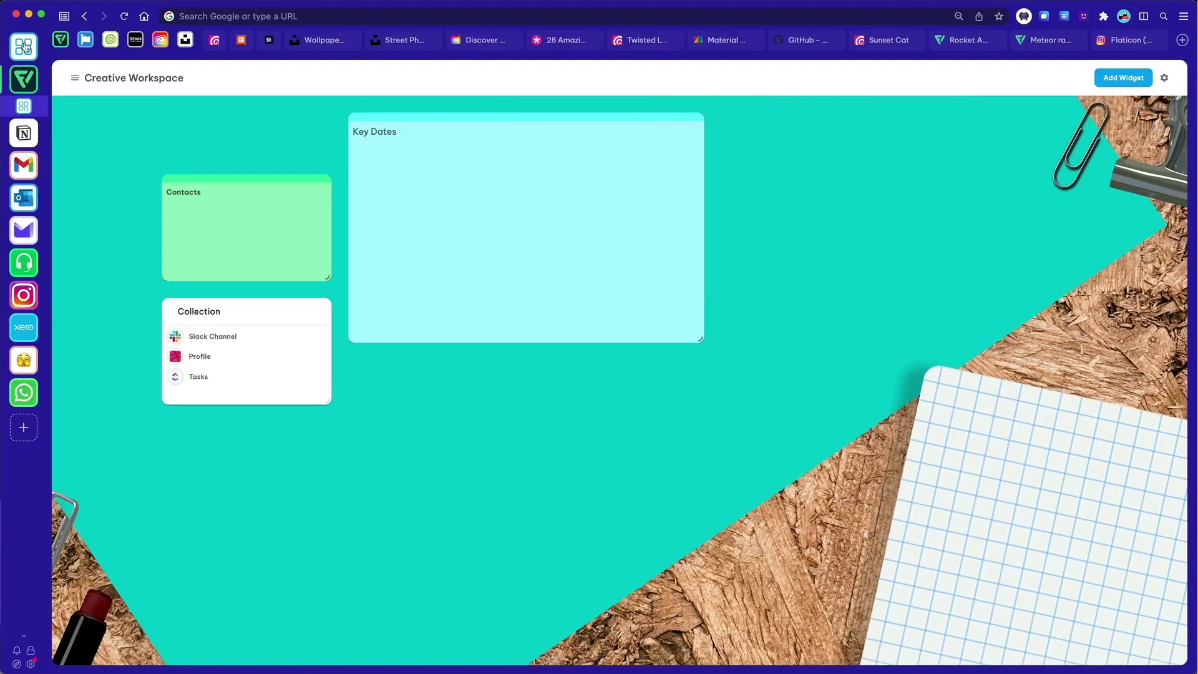
click(24, 46)
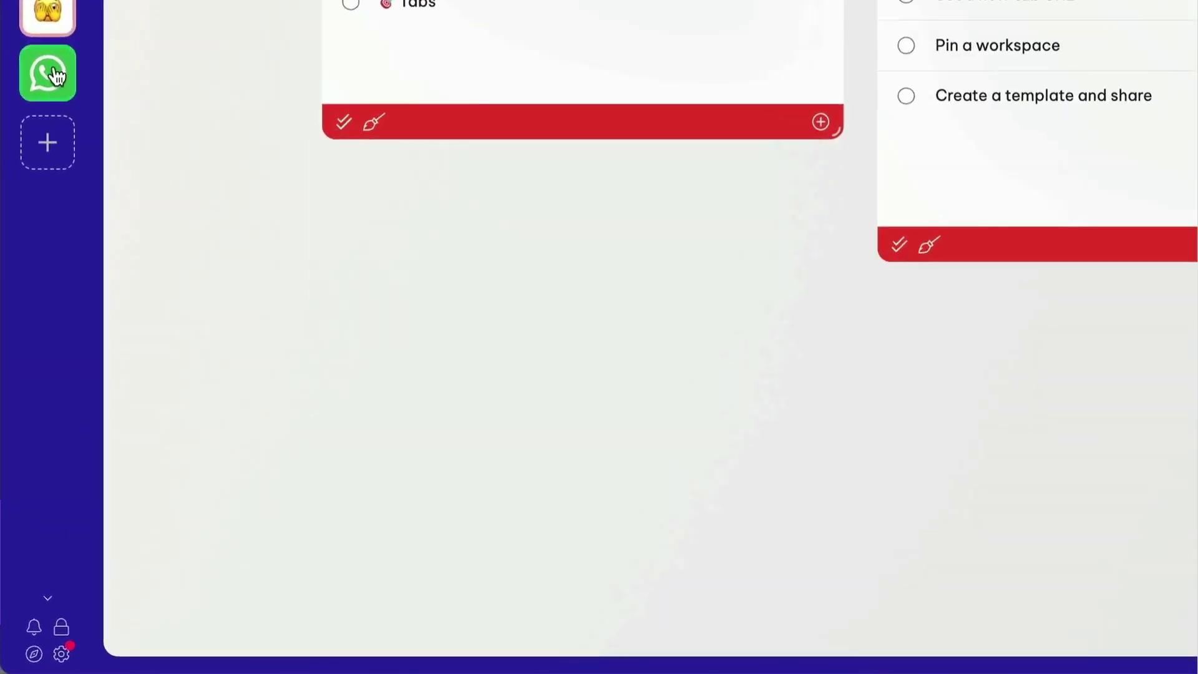
right_click(56, 74)
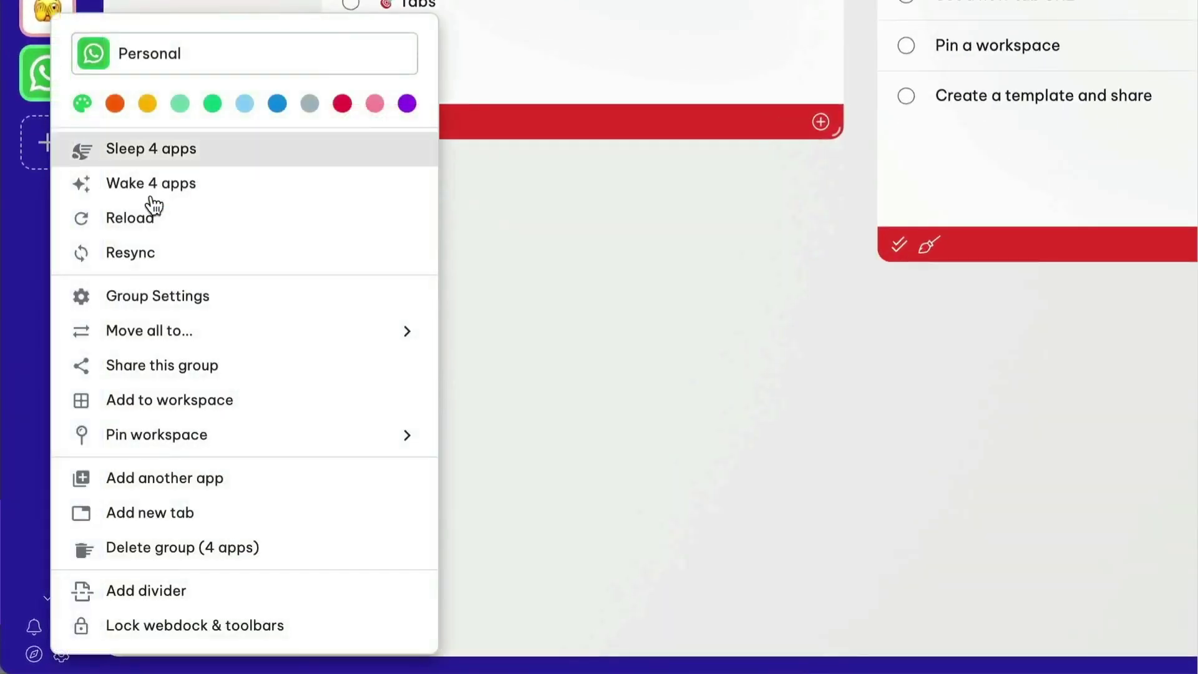
click(206, 297)
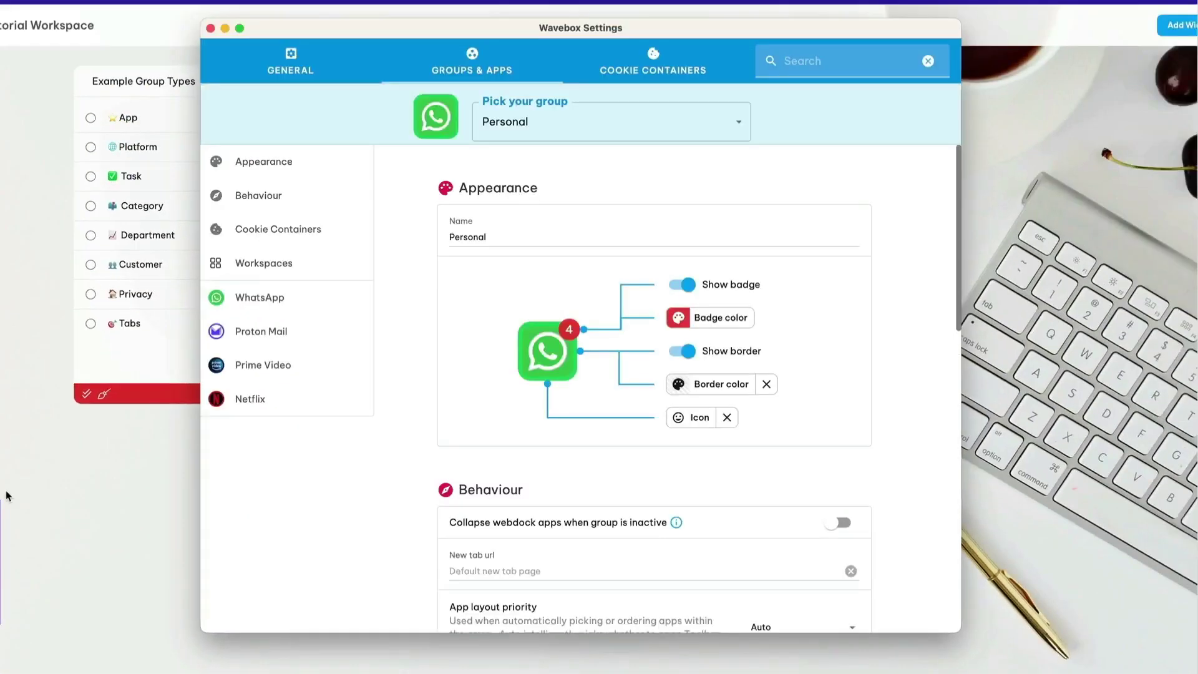
click(571, 565)
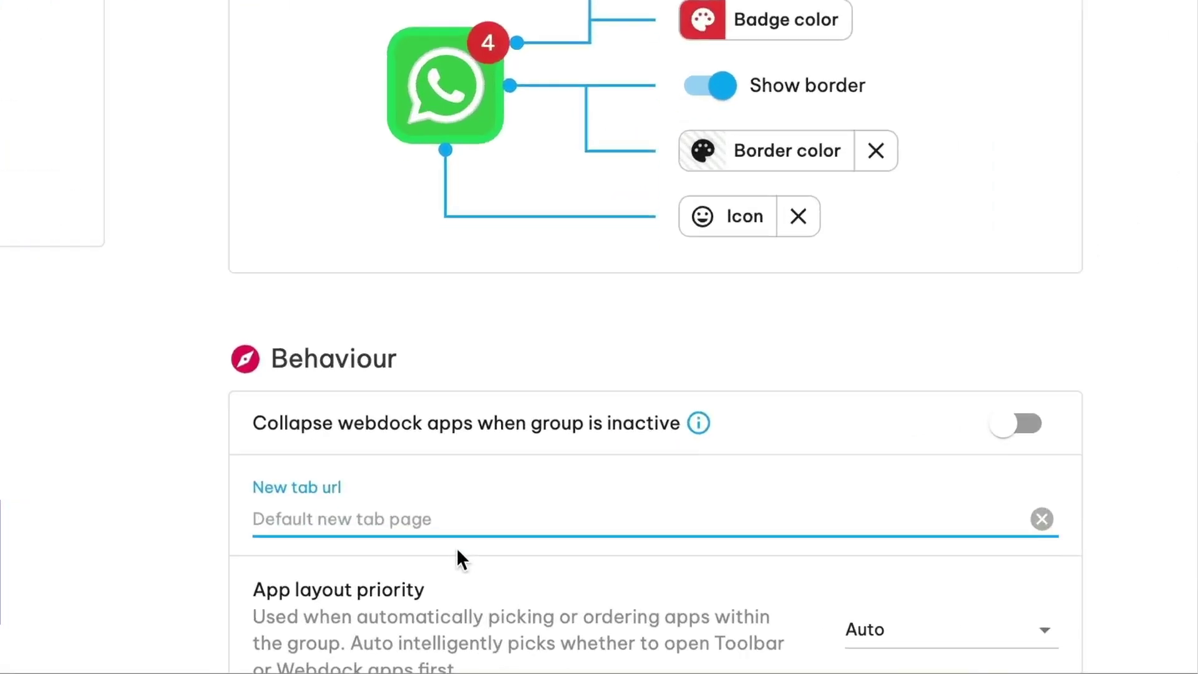
text(https://bbc.co.uk/)
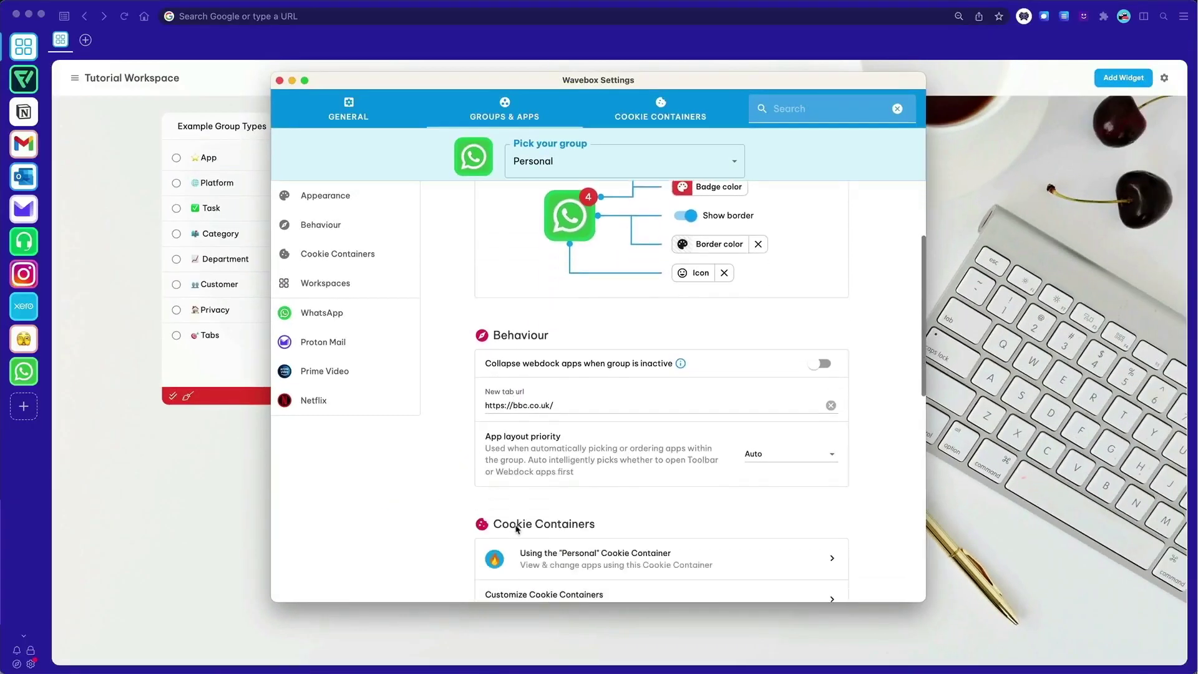
scroll(427, 526, down, 2)
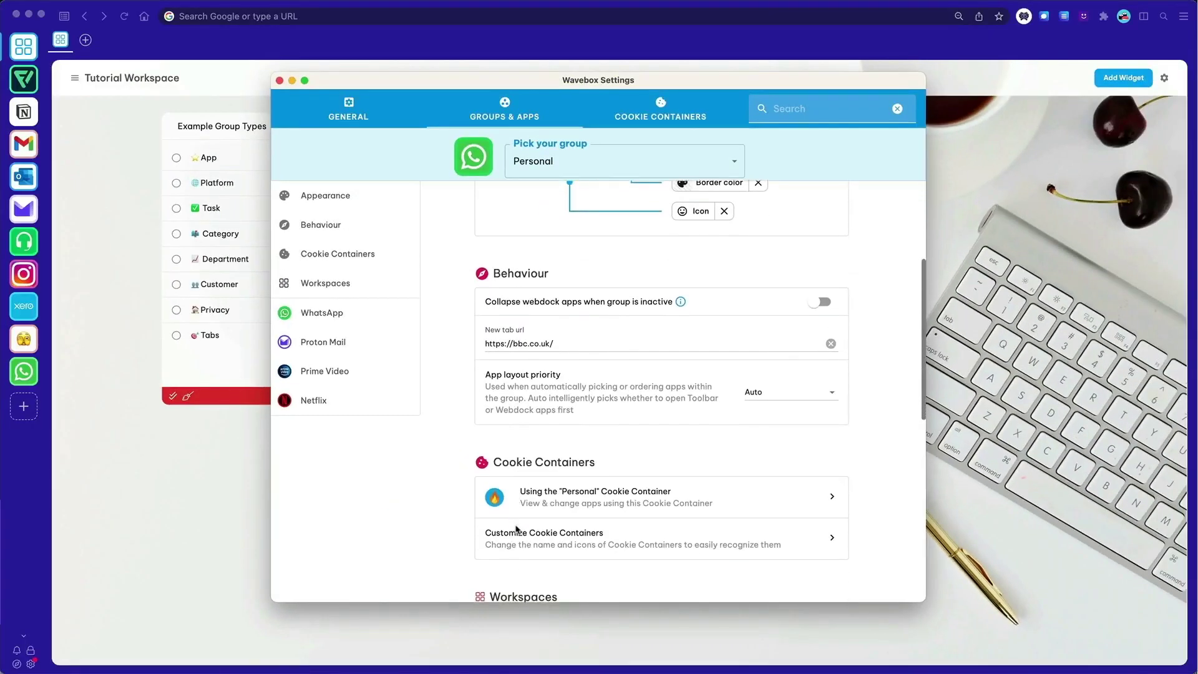
click(176, 514)
Open a new tab in the Personal group to confirm it loads the BBC homepage
click(25, 372)
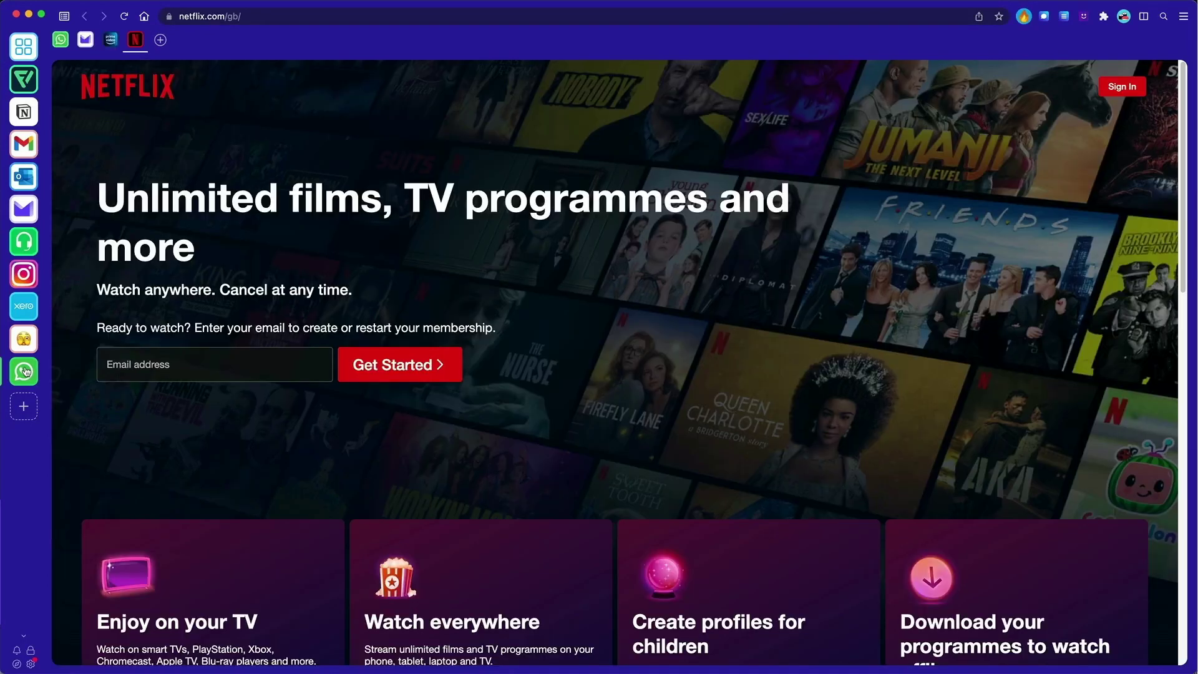
click(161, 40)
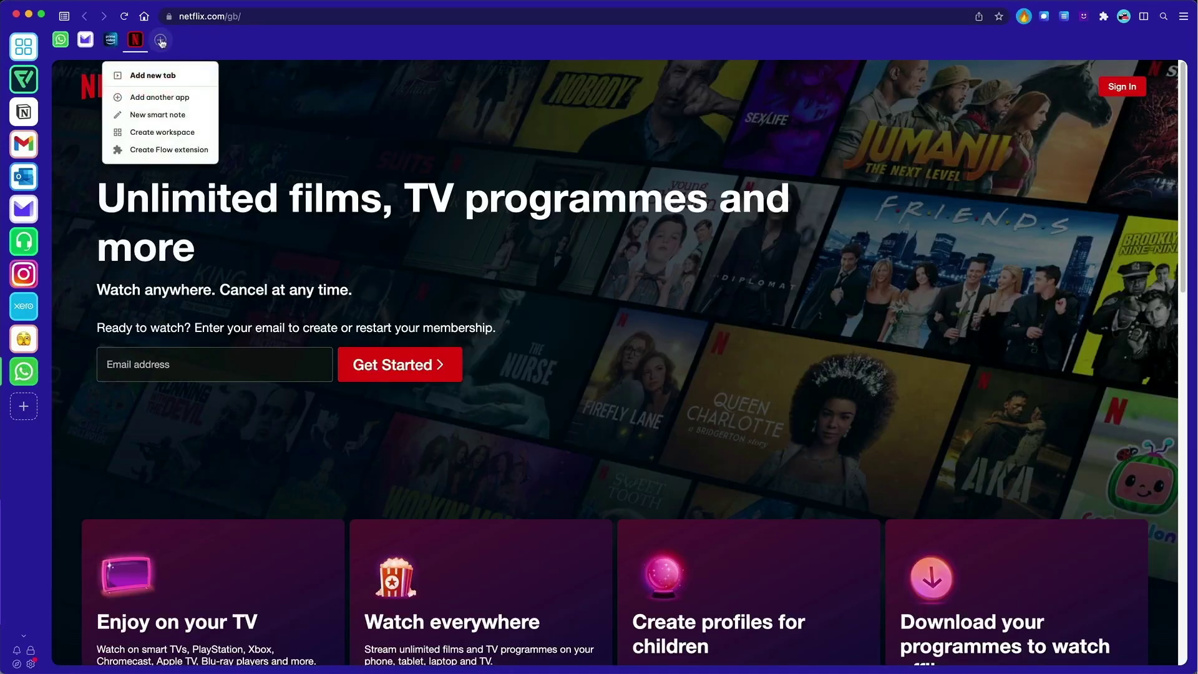
click(167, 74)
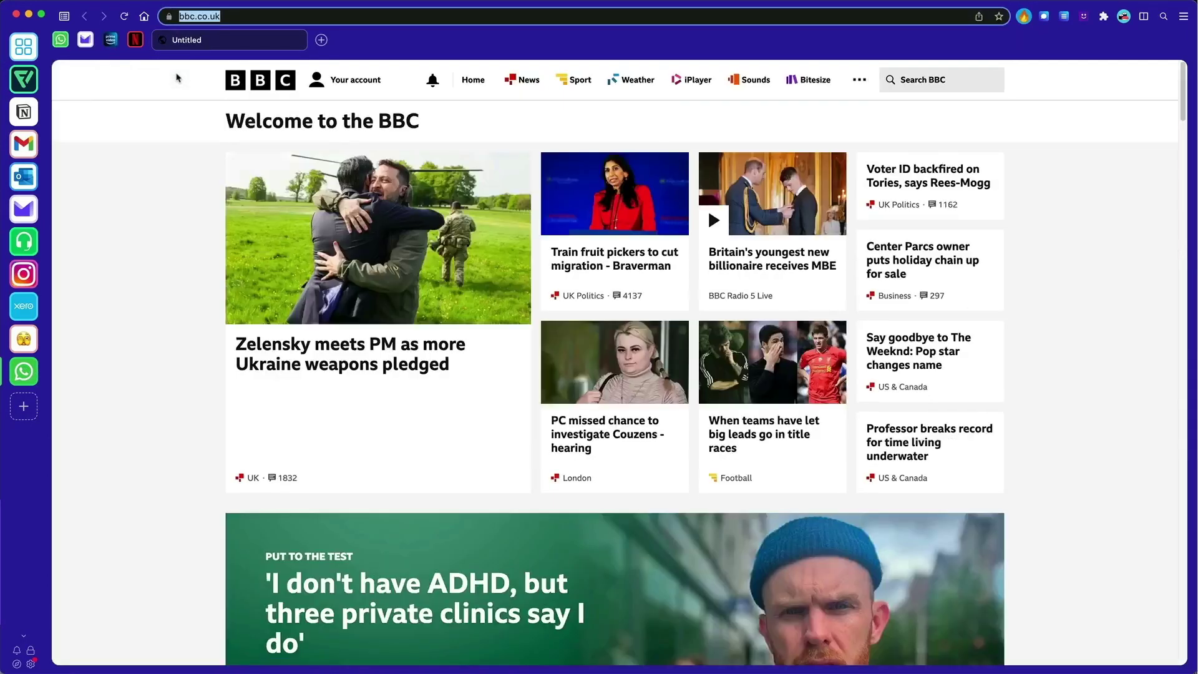